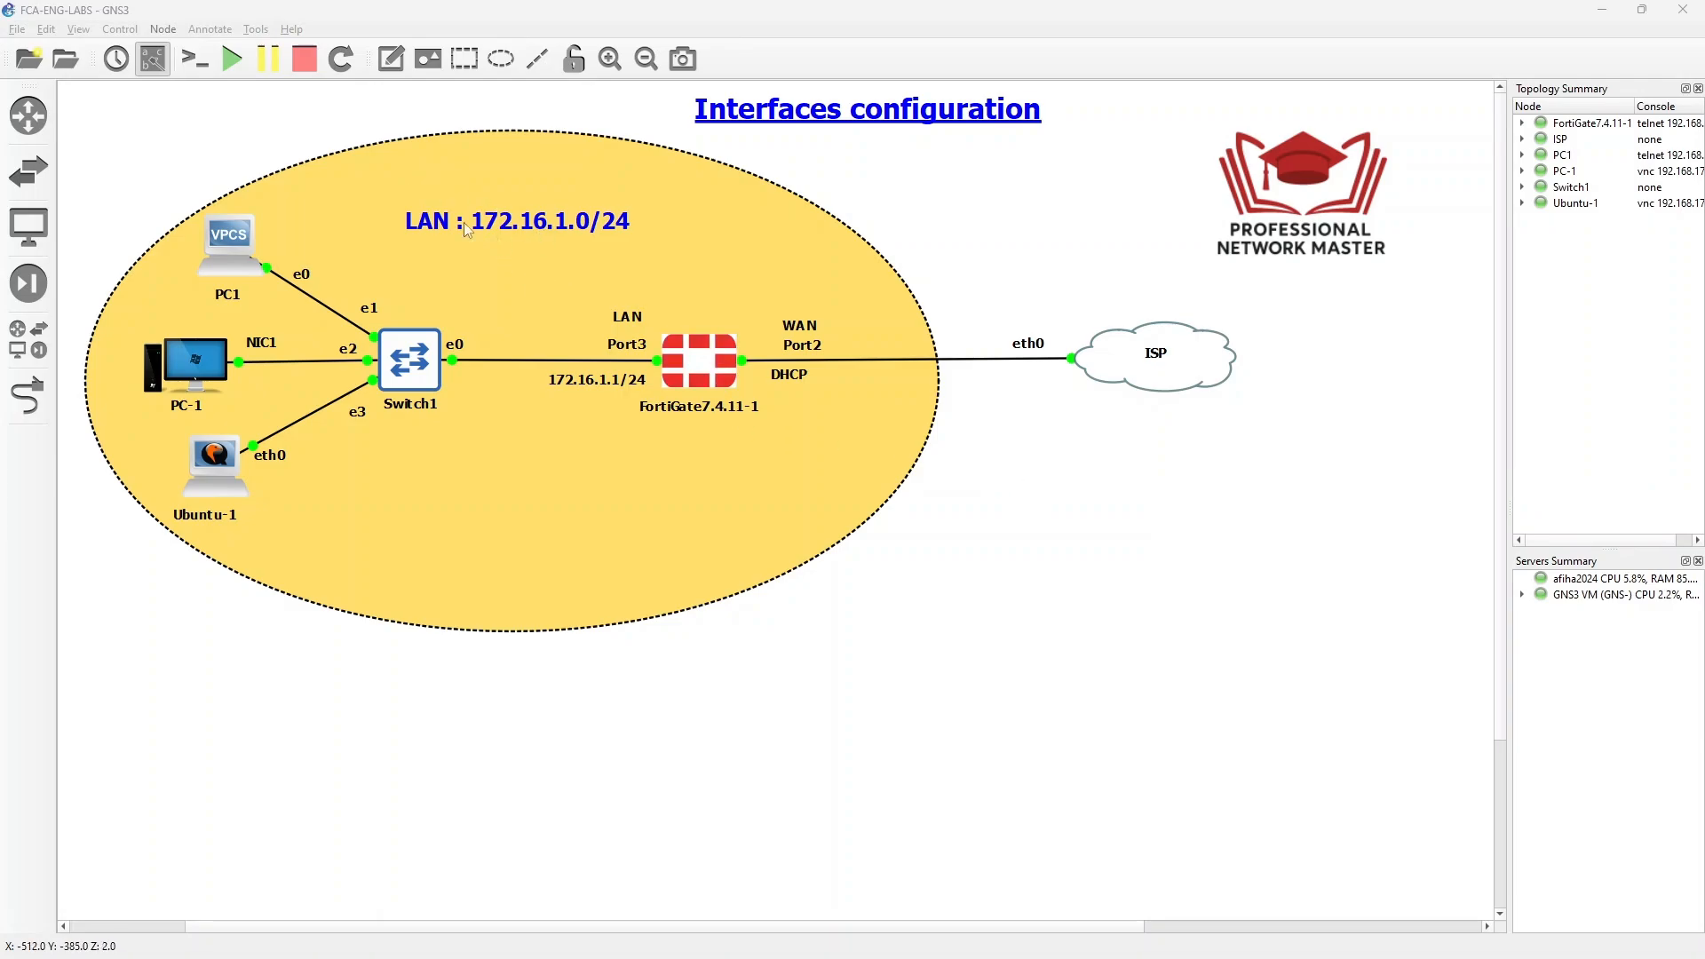
# - Open console sessions for the FortiGate, PC1 and Ubuntu-1 lab devices at once
pyautogui.click(208, 65)
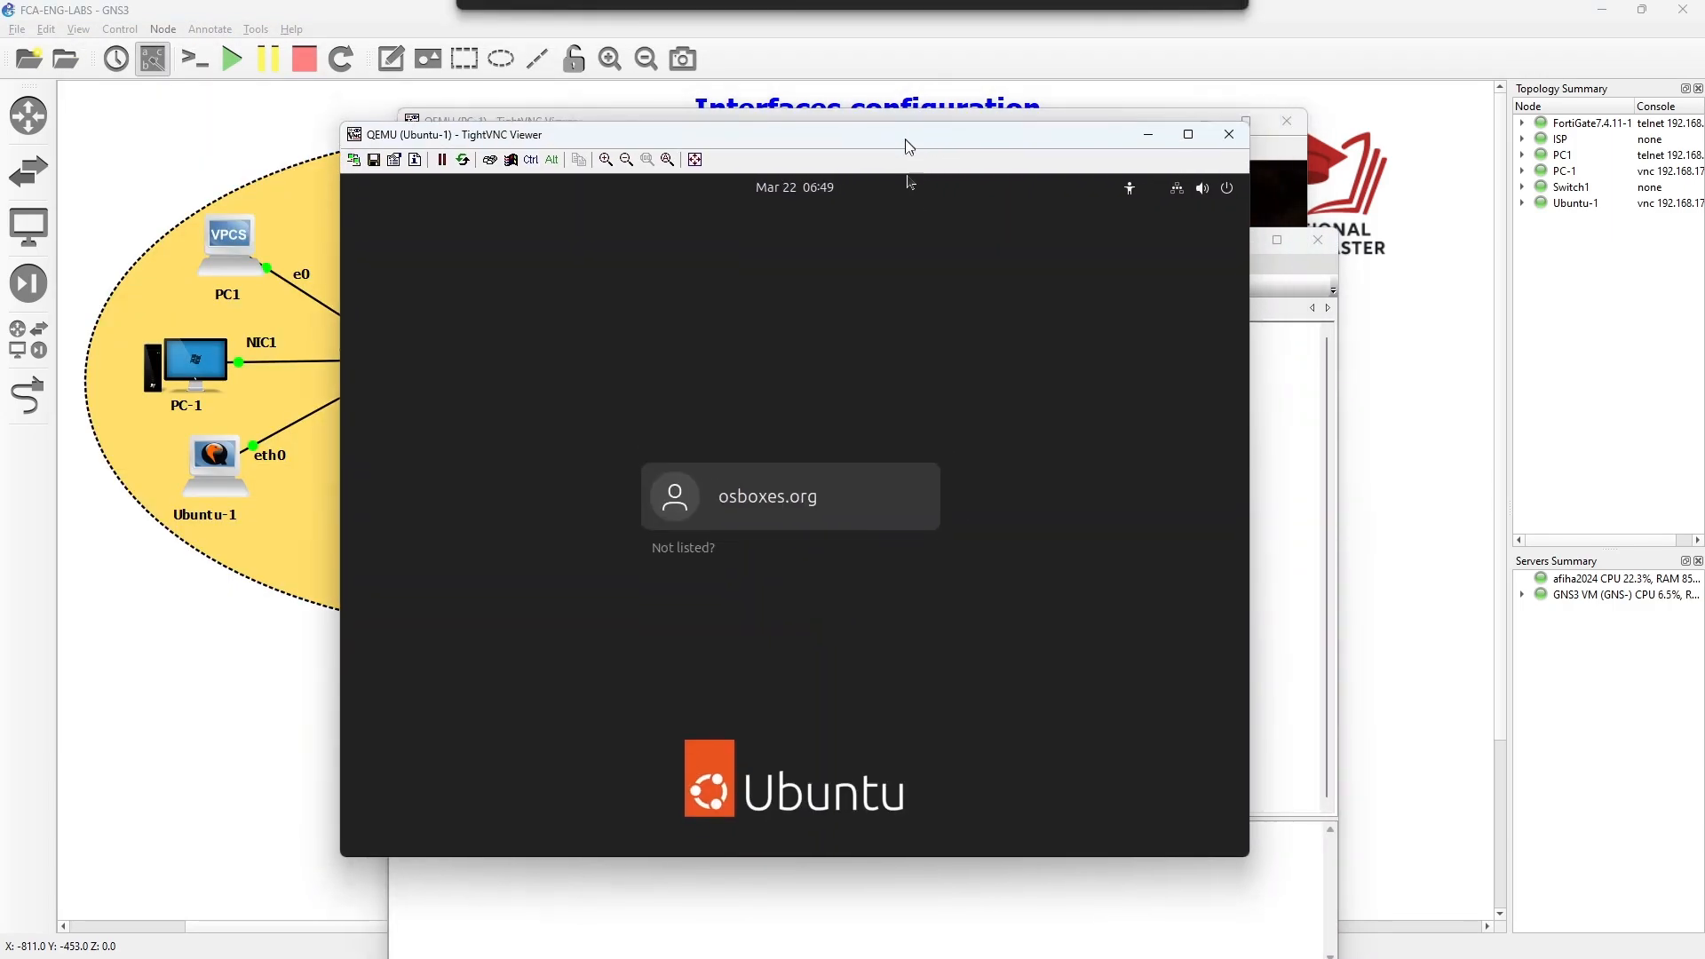
# - Sign in to the Ubuntu-1 desktop as the osboxes.org user with its password
pyautogui.click(783, 515)
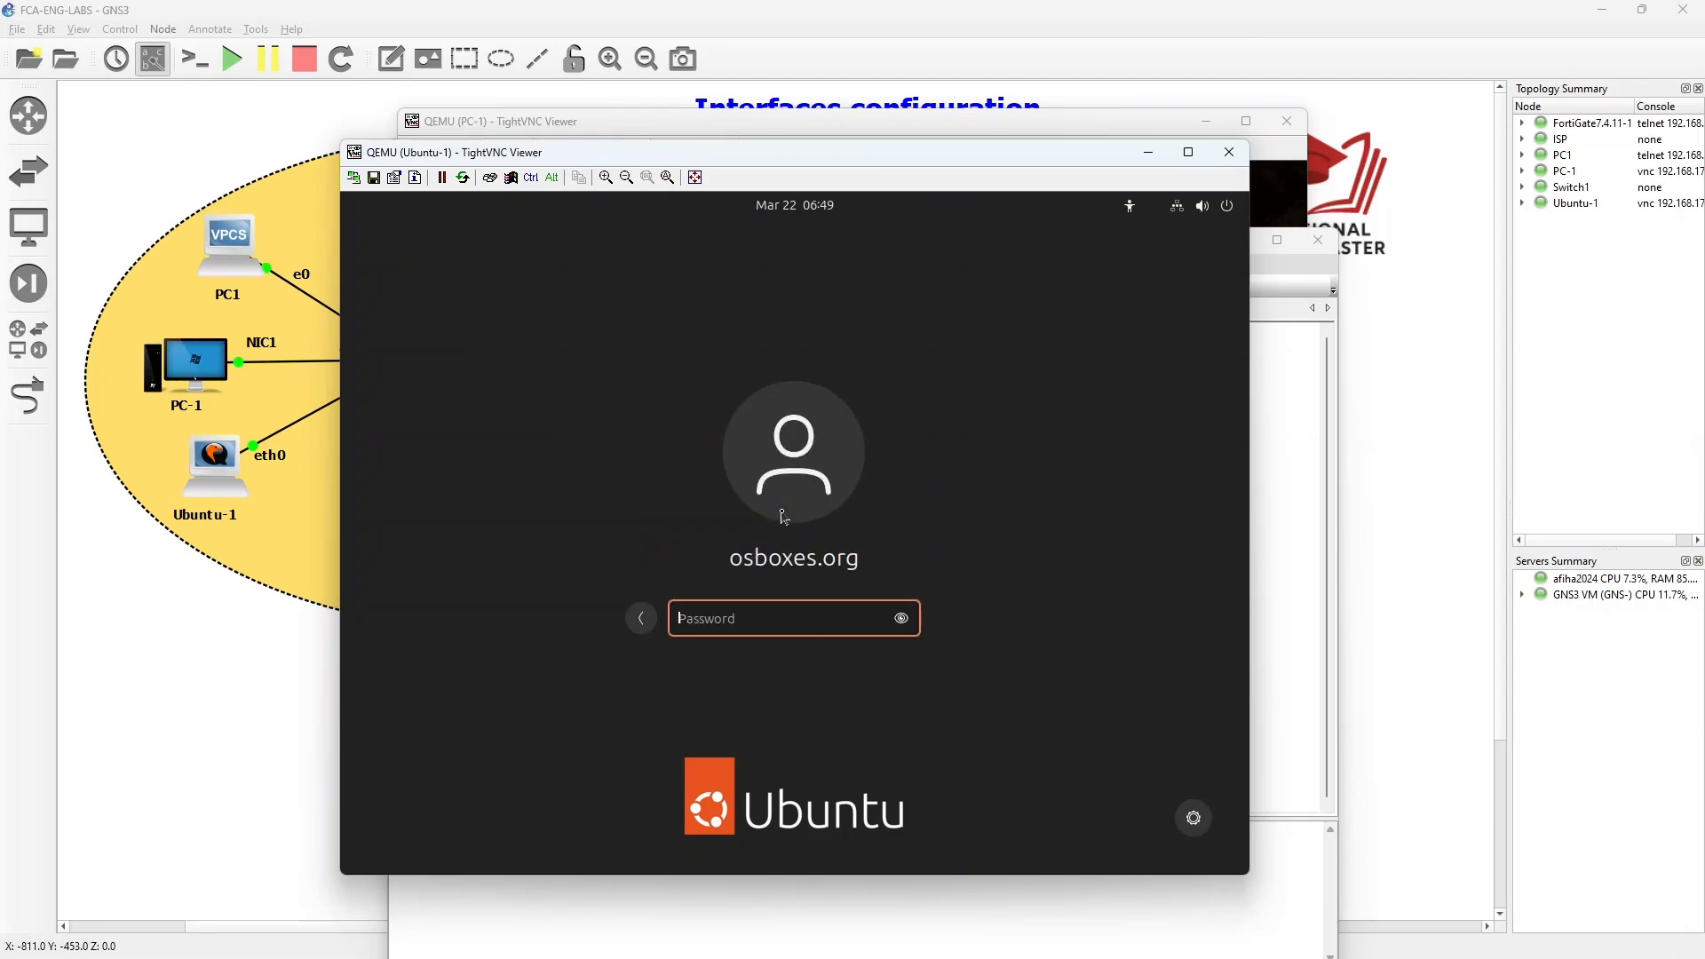
pyautogui.write('osboxes.org')
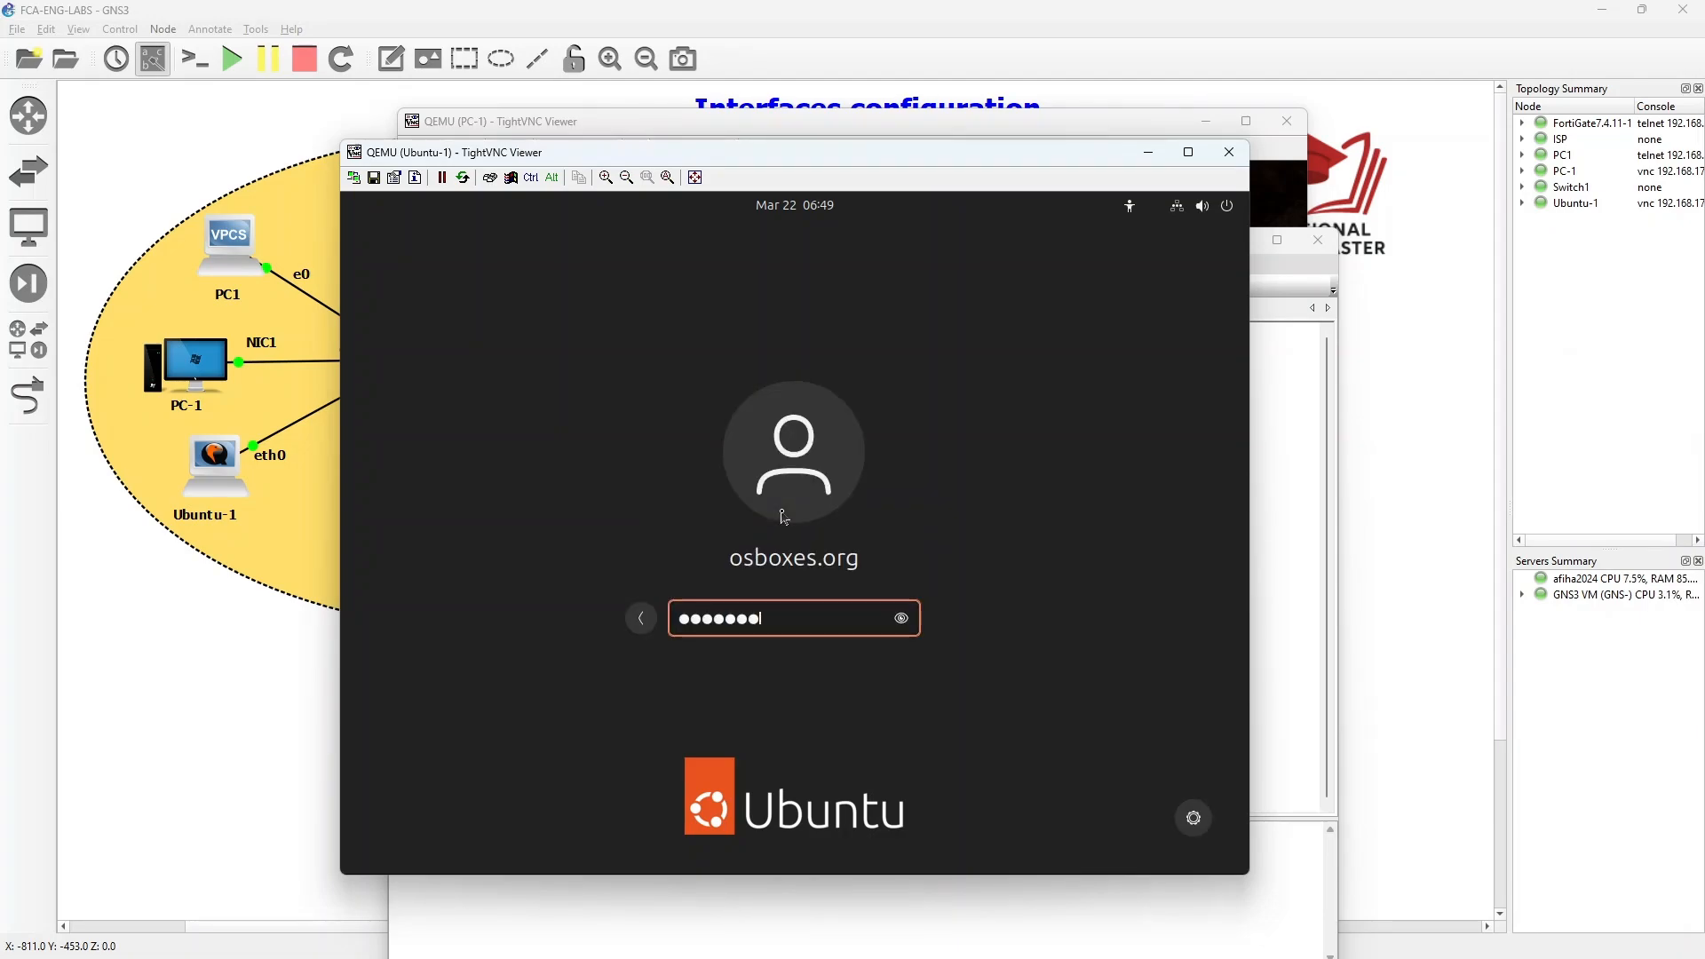
pyautogui.press('Return')
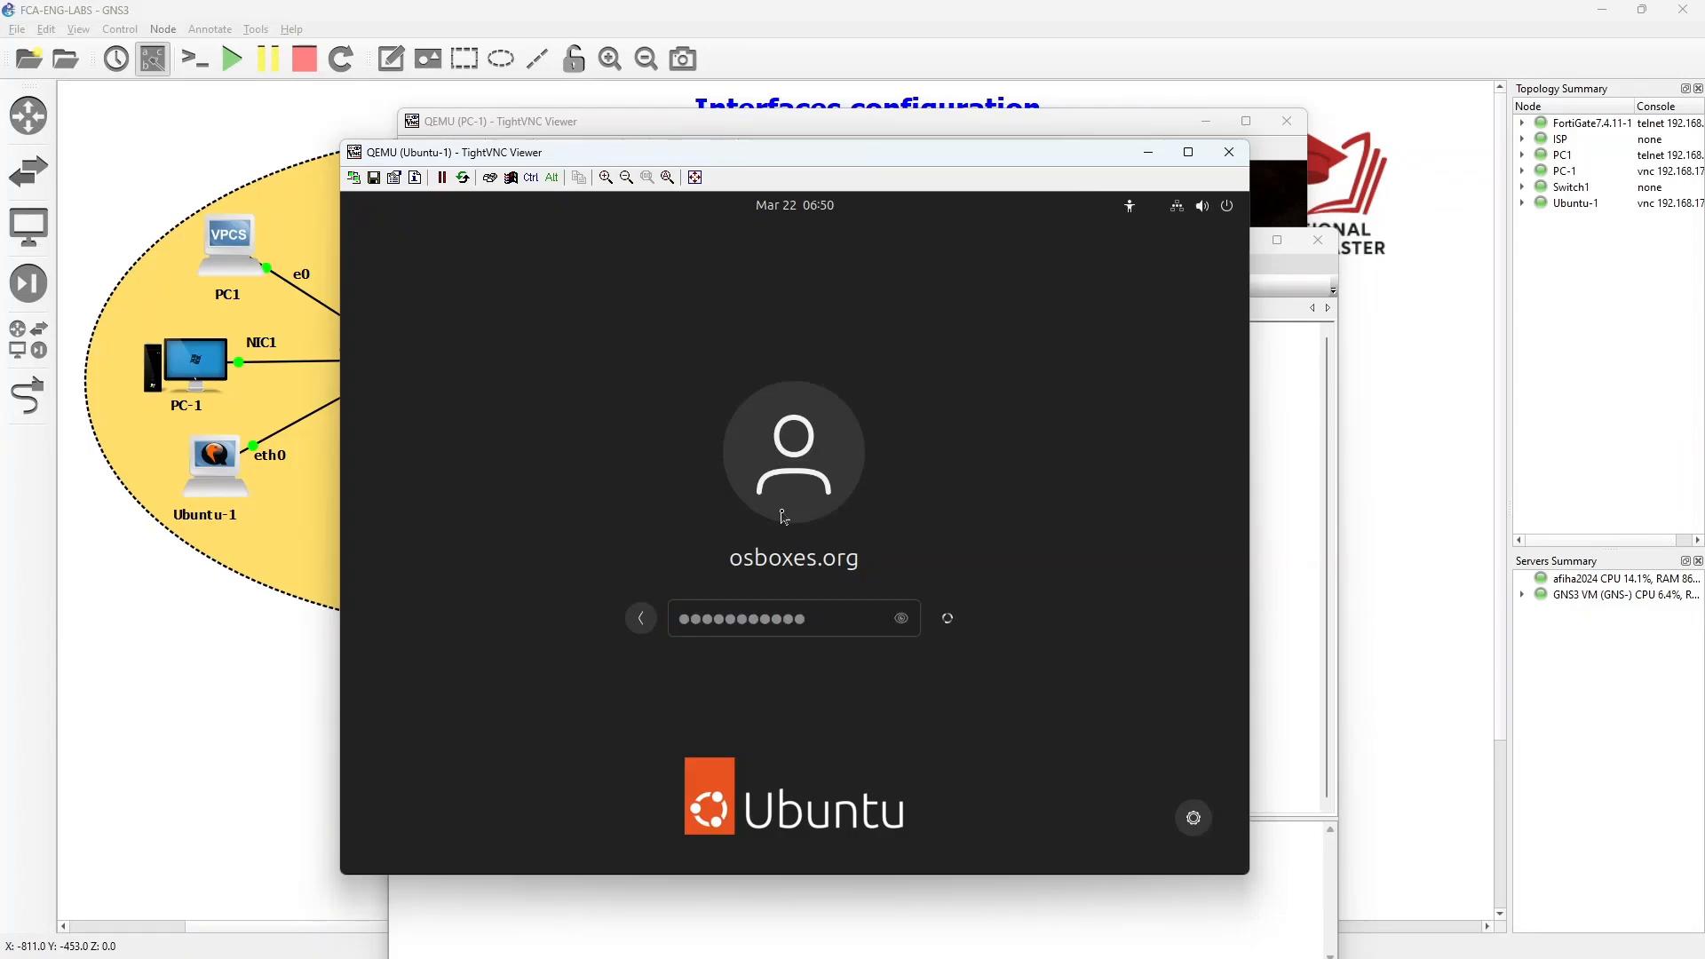
pyautogui.moveTo(983, 154); pyautogui.dragTo(0, 238)
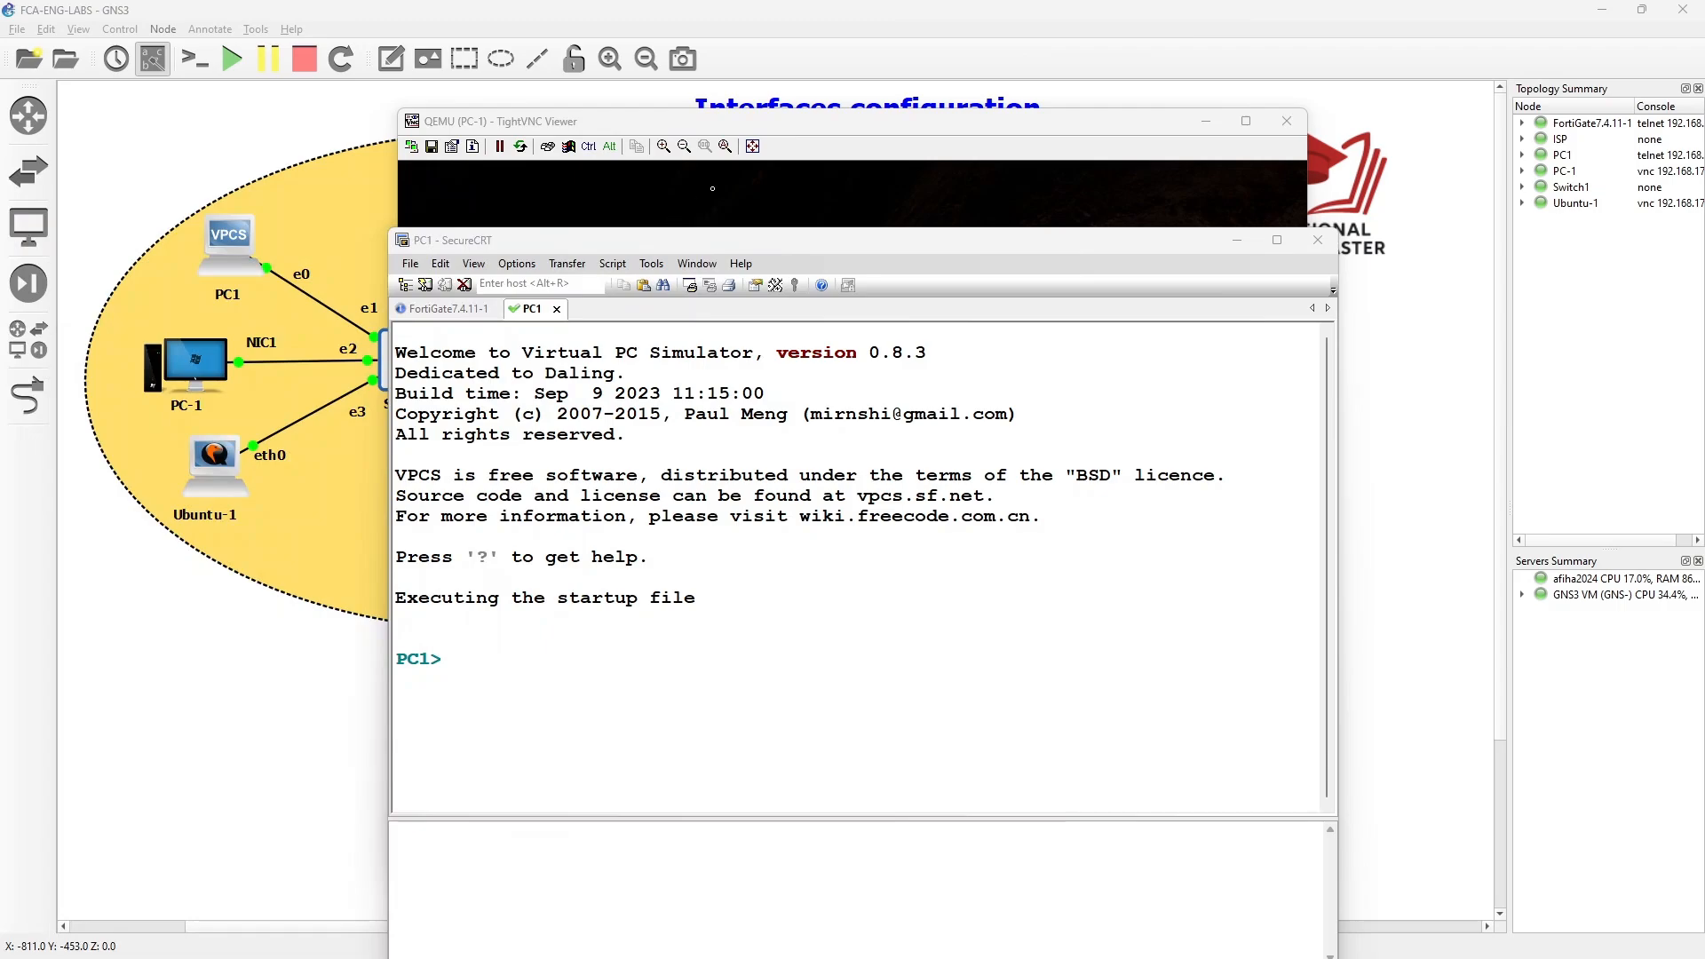
# - Dismiss the PC-1 Windows lock screen and sign in with the account password
pyautogui.click(784, 161)
pyautogui.click(826, 391)
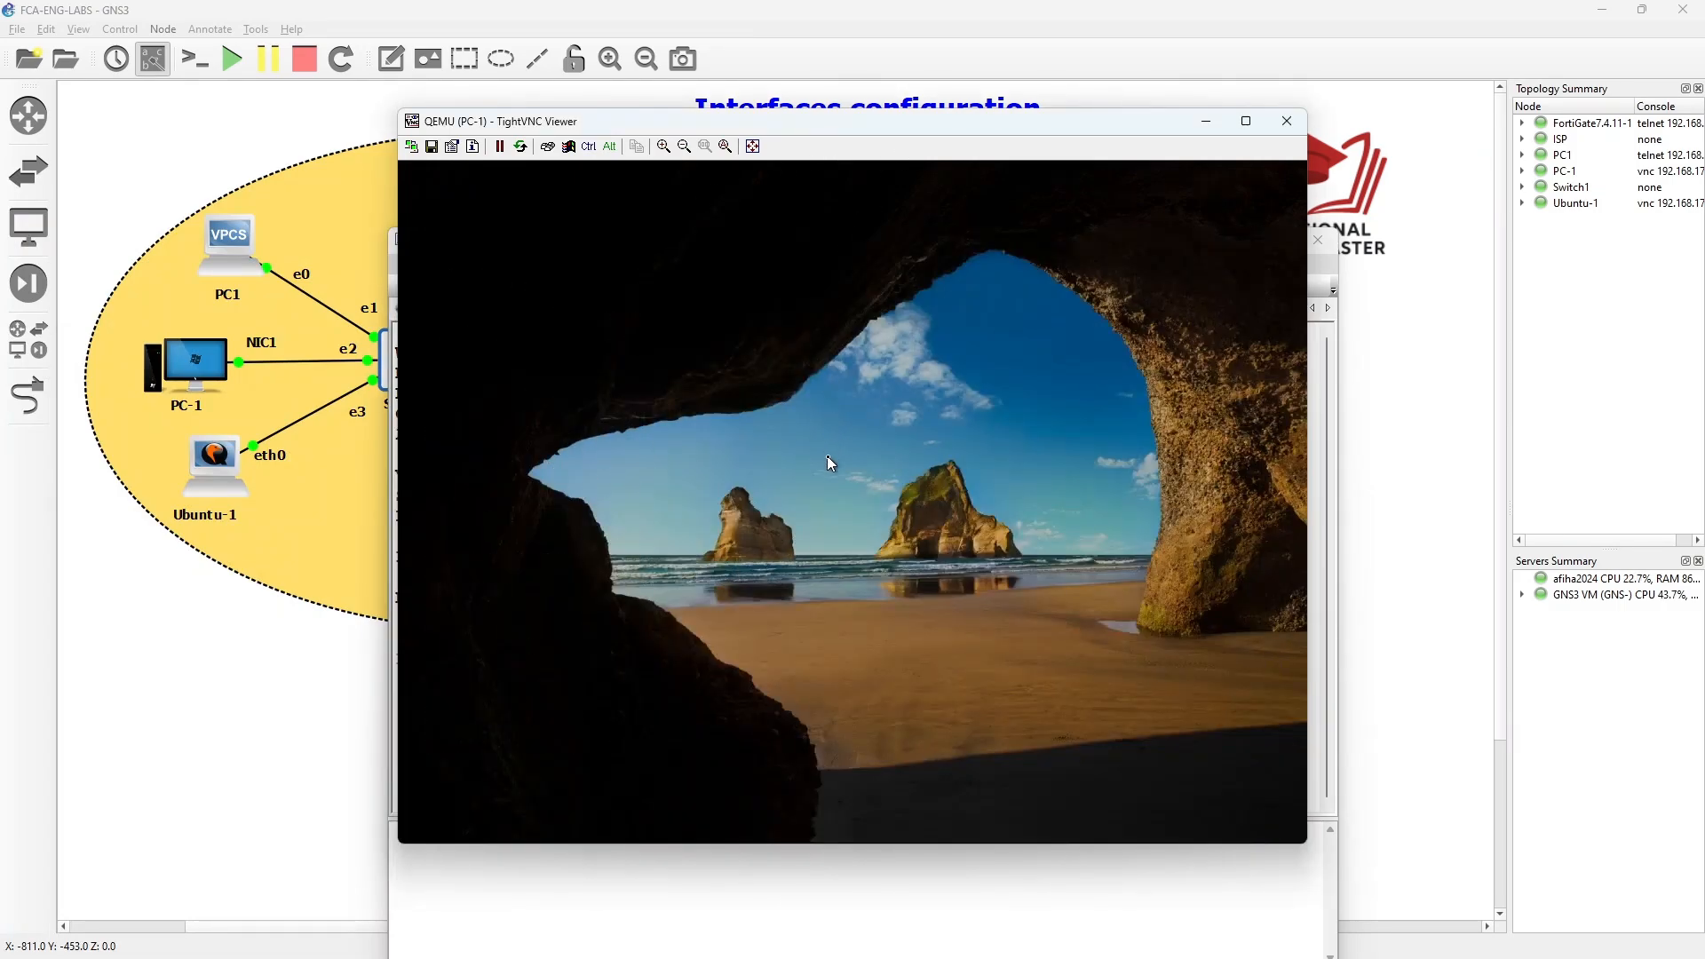
pyautogui.write('Passw')
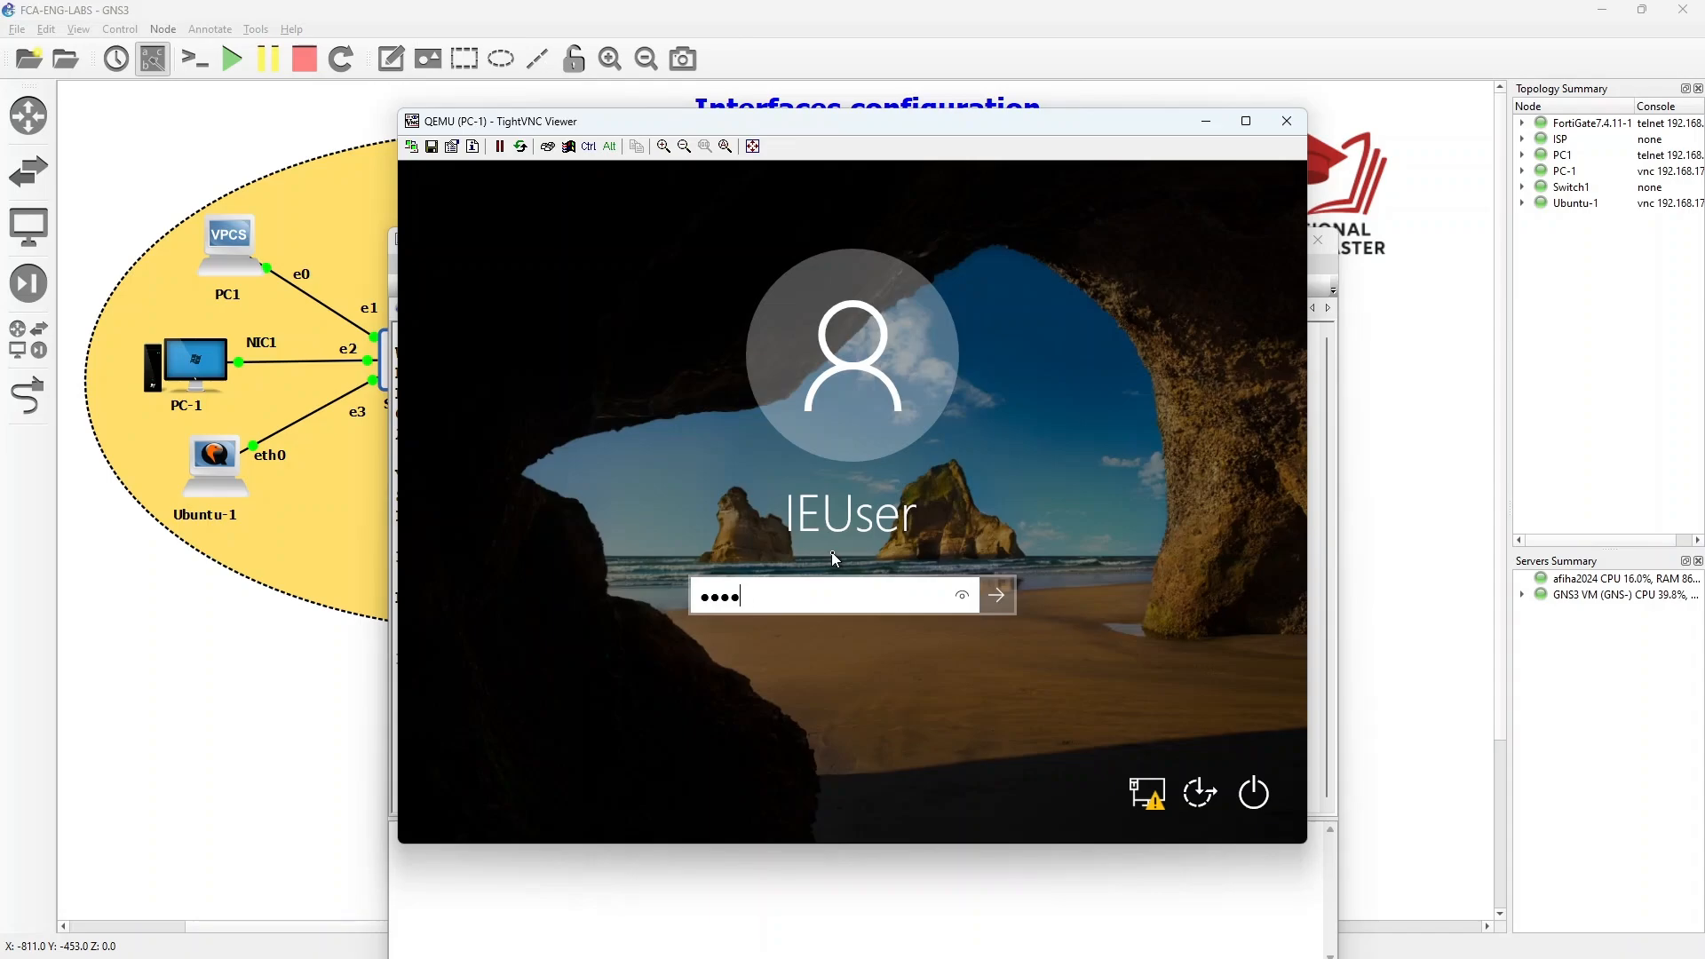
pyautogui.write('ord!')
pyautogui.press('Return')
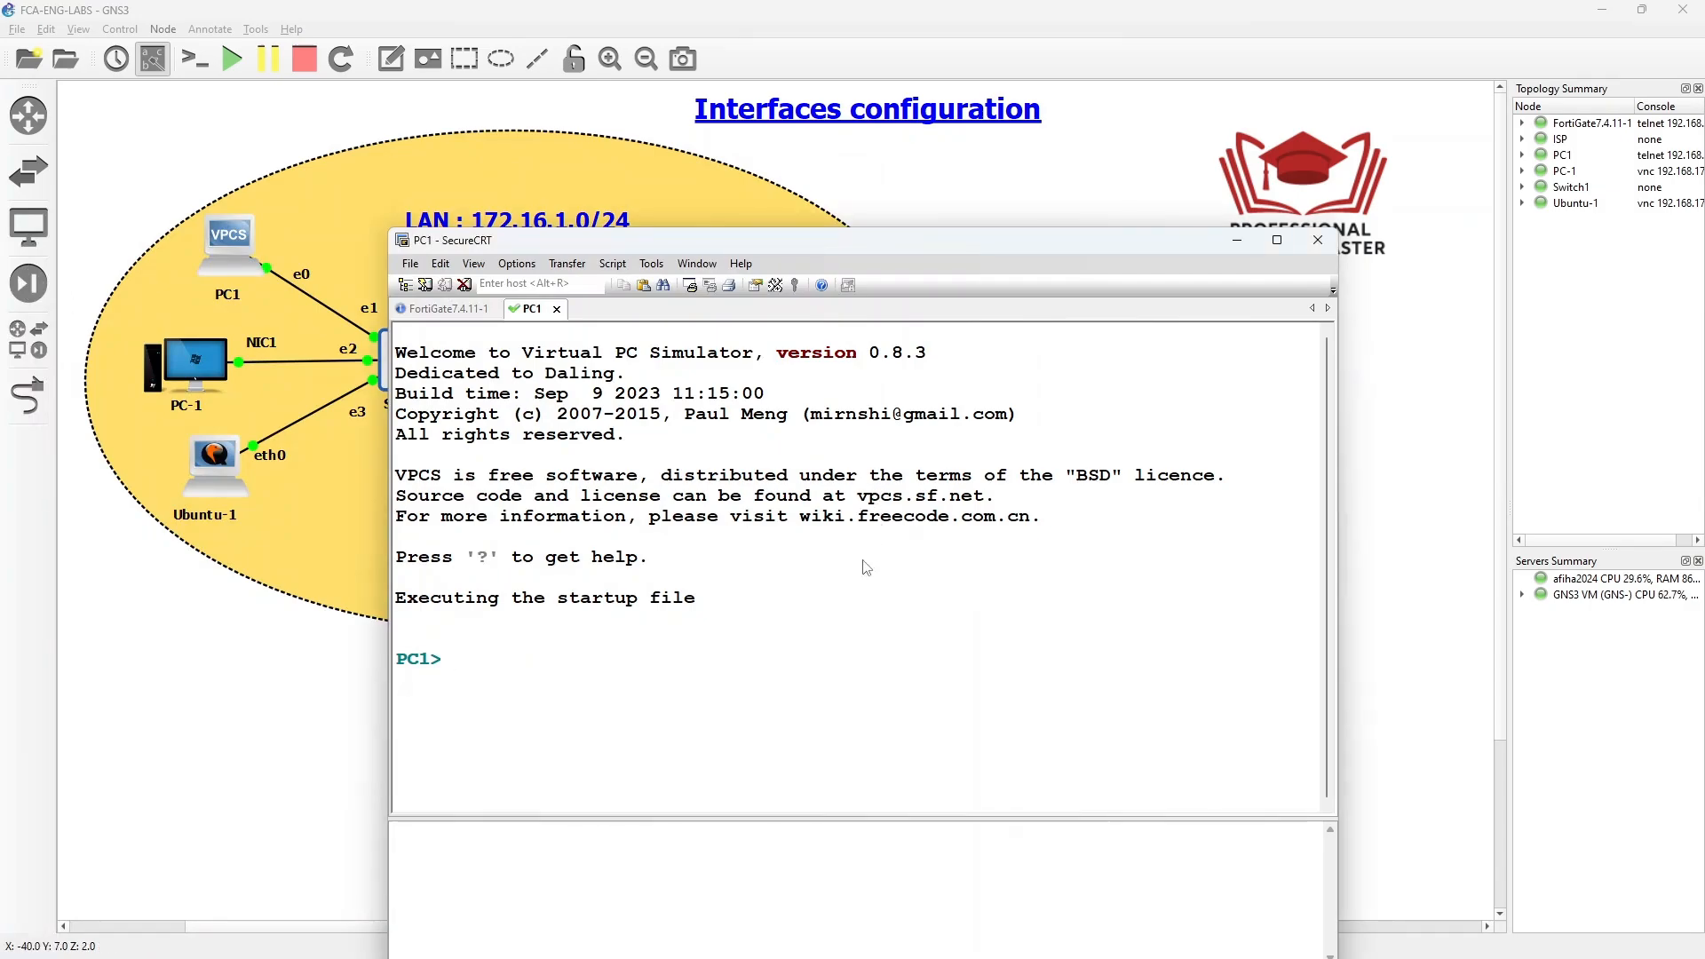
# - Run 'show ip' on PC1 to confirm it has no address yet
pyautogui.write('show ip')
pyautogui.press('Return')
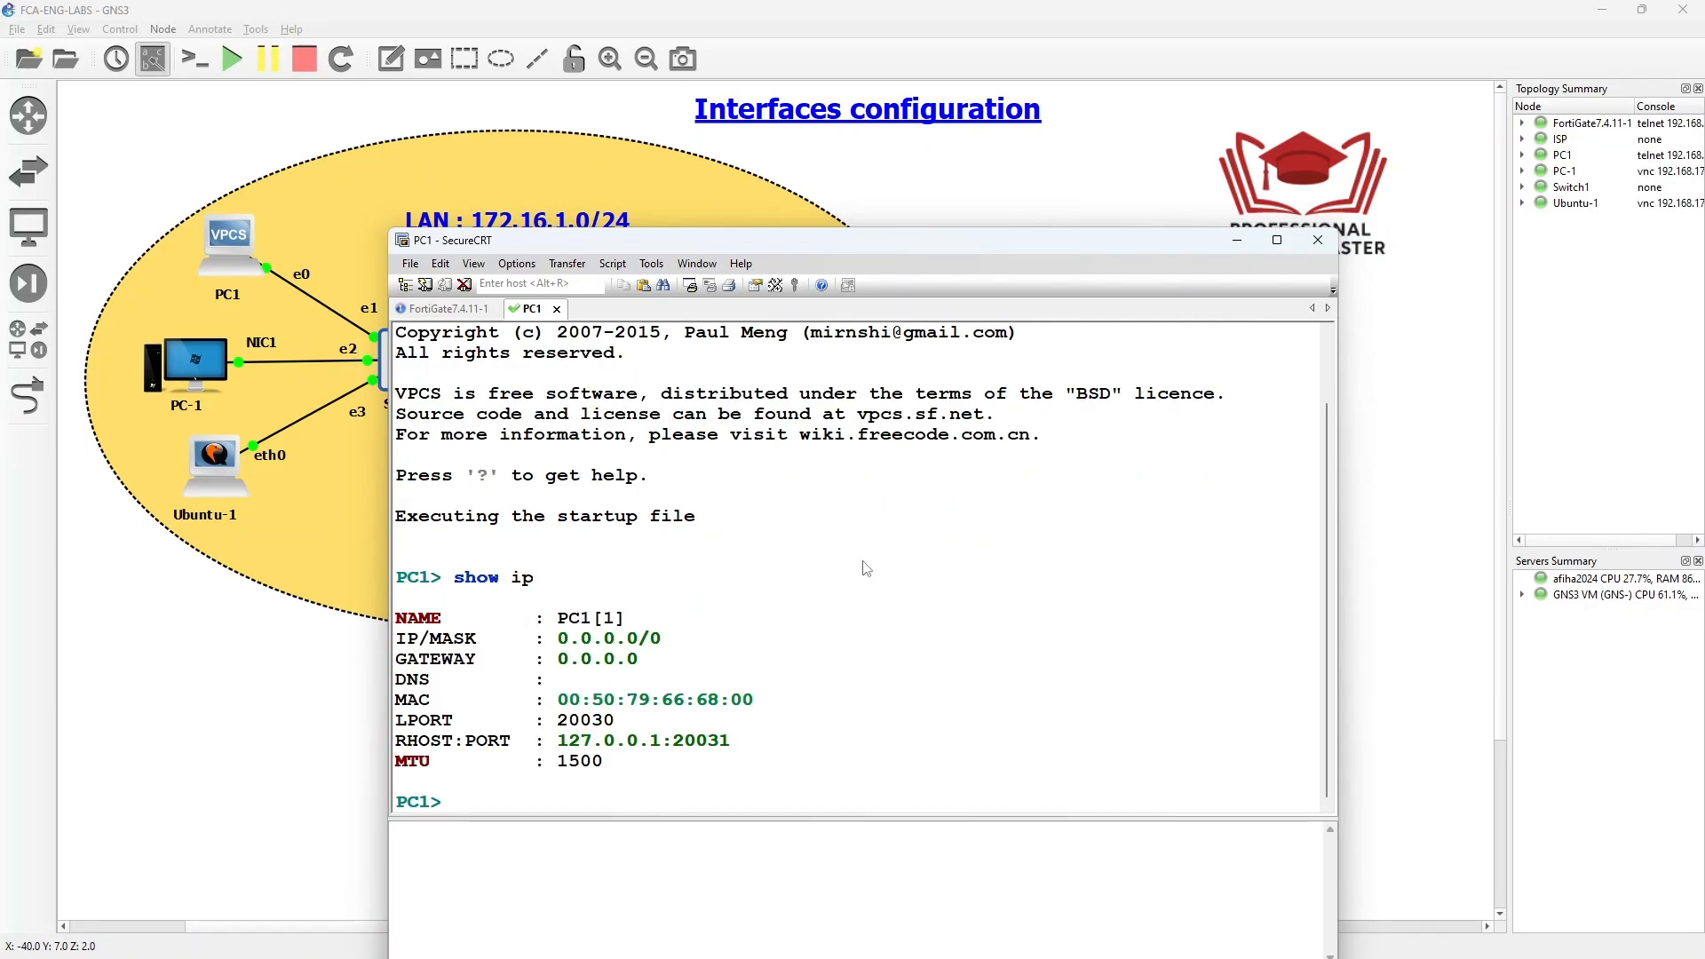
pyautogui.moveTo(923, 248); pyautogui.dragTo(0, 247)
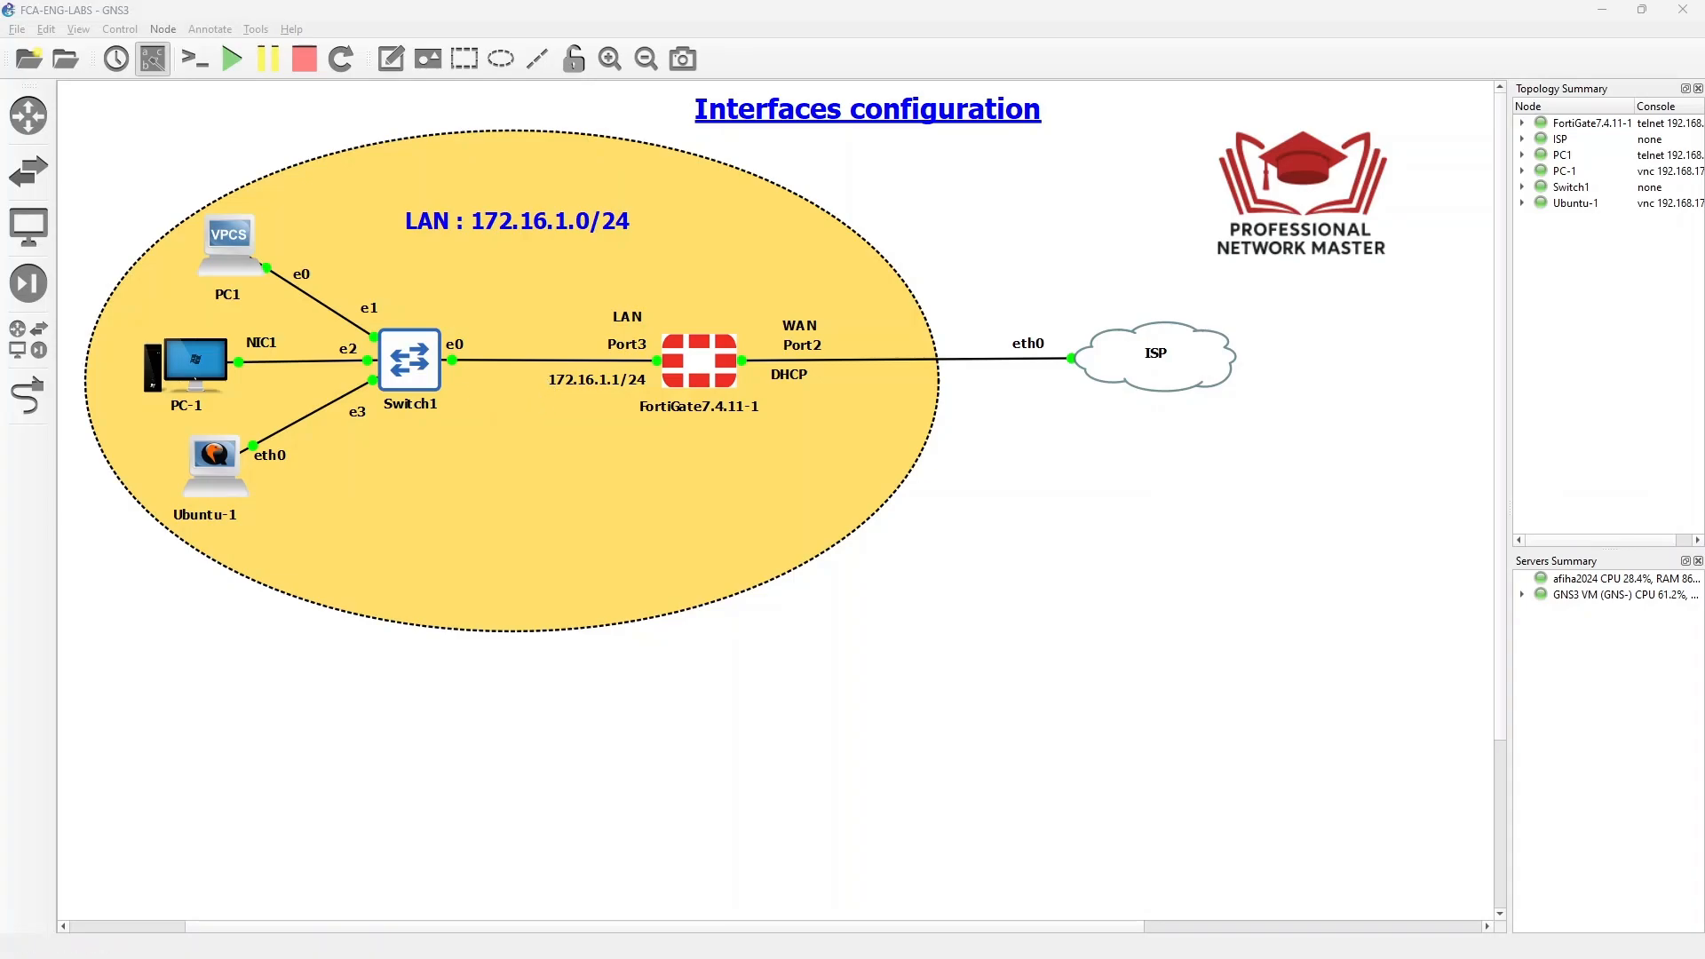
pyautogui.moveTo(0, 174); pyautogui.dragTo(872, 174)
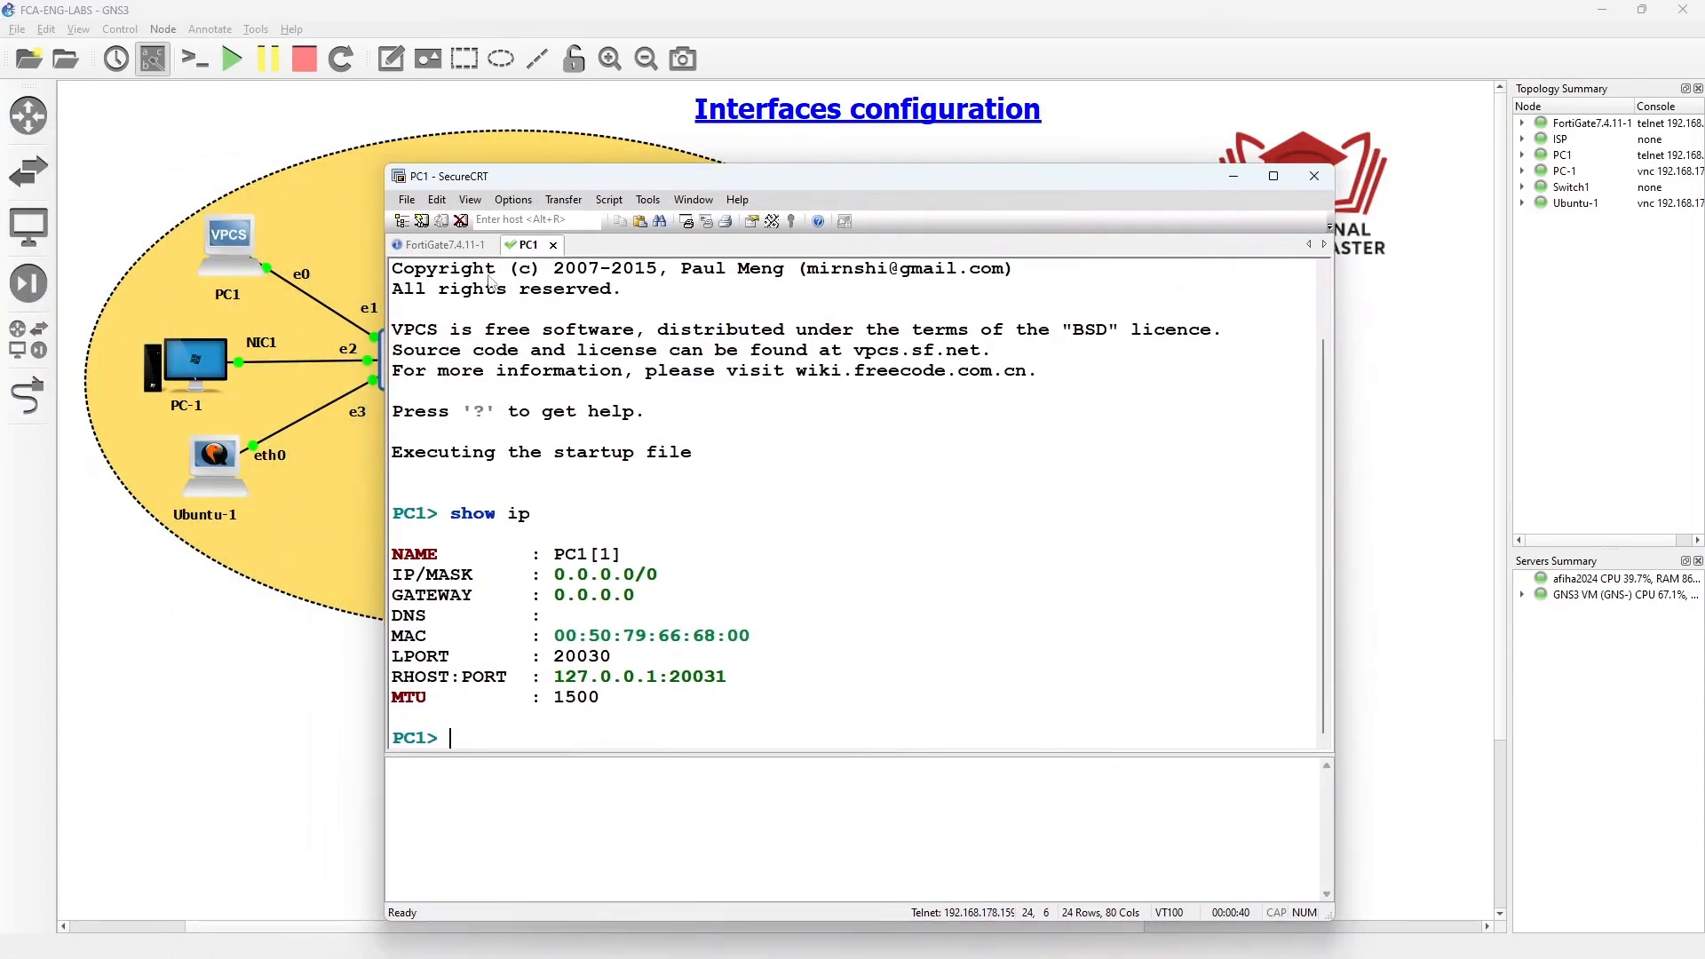
# - Log in to the FortiGate console as admin
pyautogui.click(463, 253)
pyautogui.write('admin')
pyautogui.press('Return')
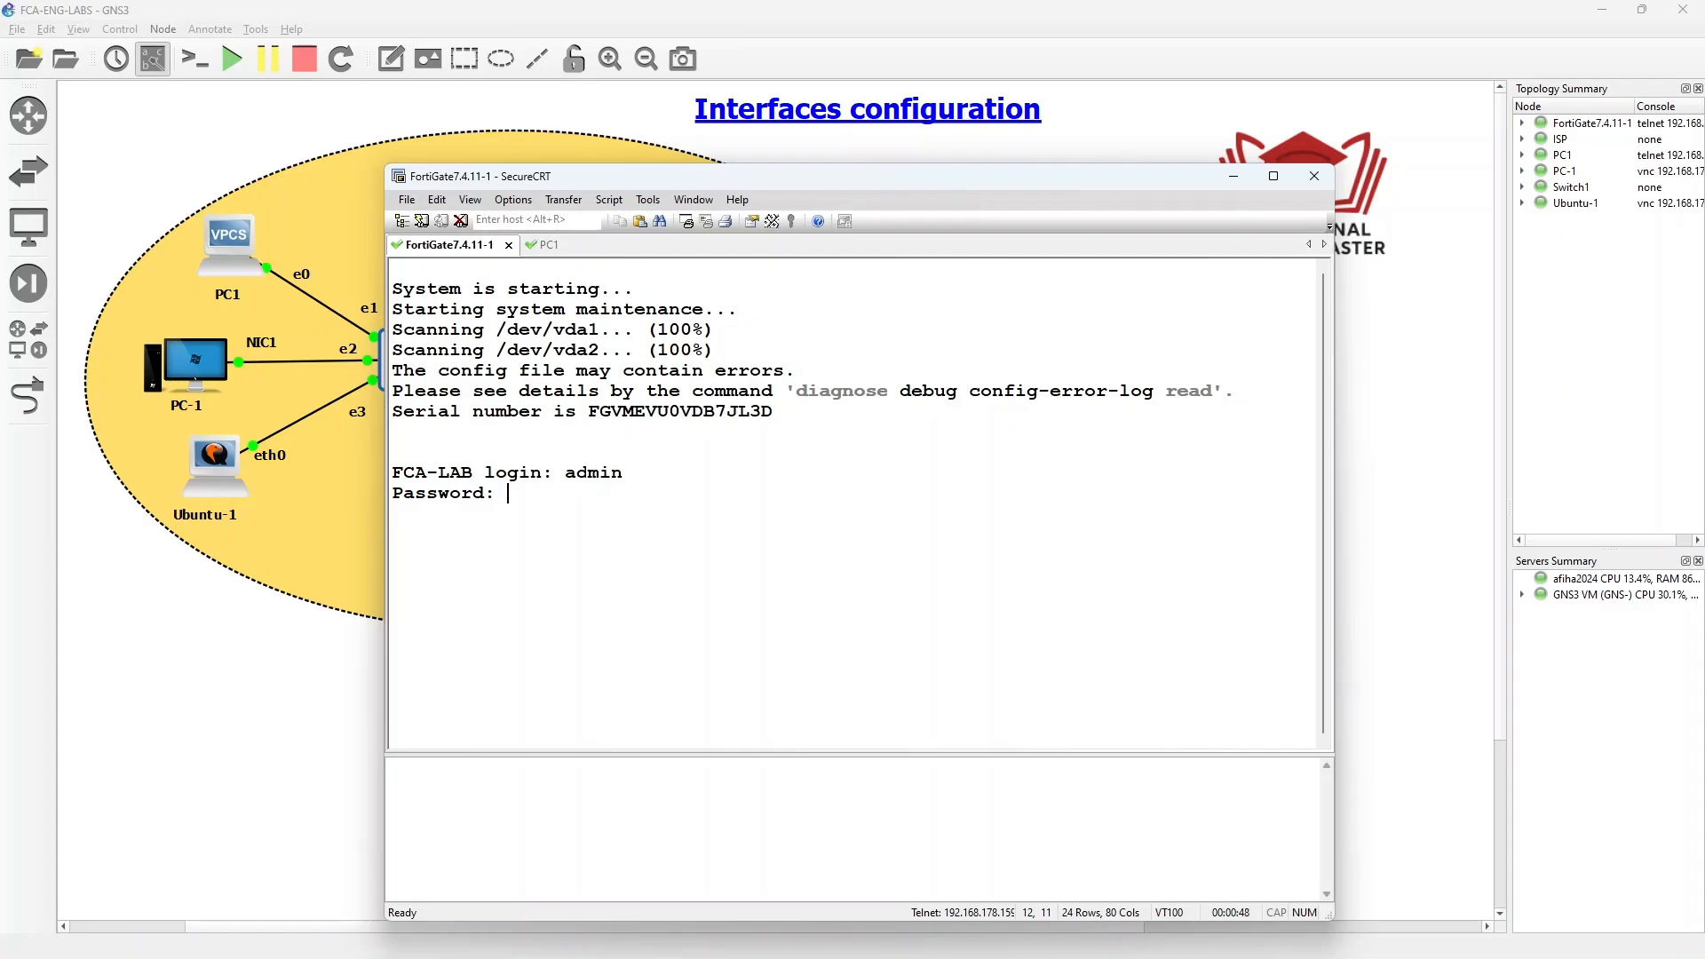
pyautogui.press('Return')
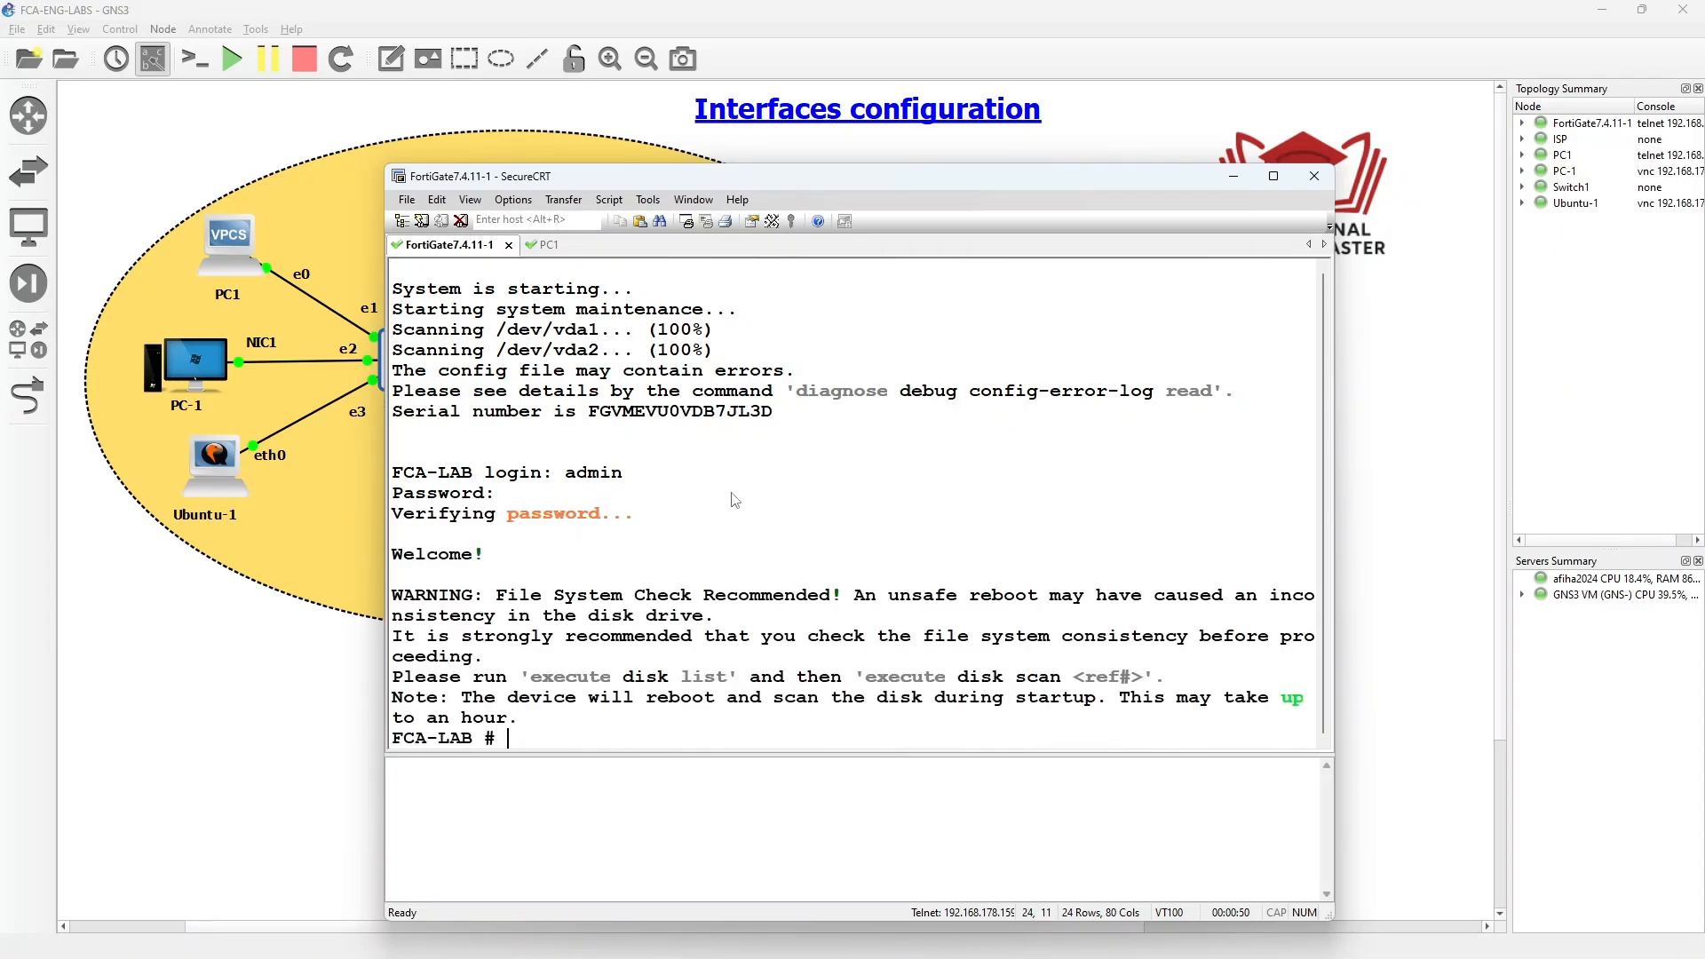
# - List the FortiGate interfaces with 'show sys int', all static 0.0.0.0
pyautogui.write('show sys int')
pyautogui.press('?')
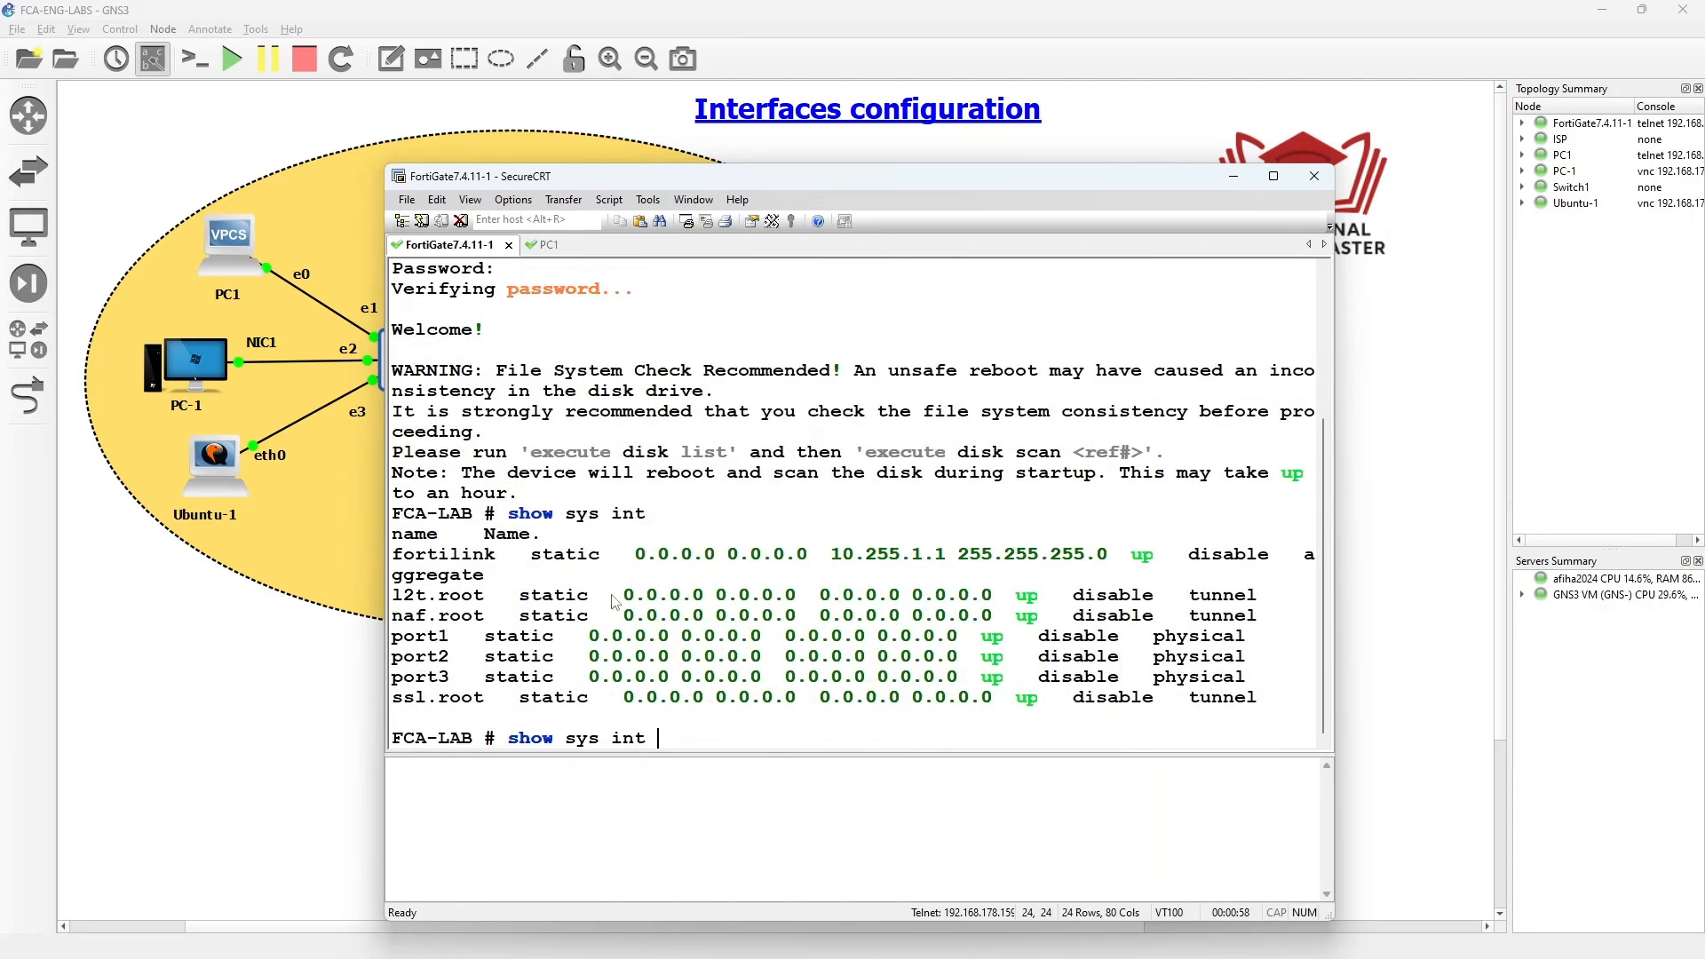
pyautogui.press('BackSpace')
pyautogui.press('BackSpace')
pyautogui.press('BackSpace')
pyautogui.press('BackSpace')
pyautogui.press('BackSpace')
pyautogui.press('BackSpace')
pyautogui.press('BackSpace')
pyautogui.press('BackSpace')
pyautogui.press('BackSpace')
pyautogui.press('BackSpace')
pyautogui.press('BackSpace')
pyautogui.press('BackSpace')
pyautogui.press('BackSpace')
pyautogui.write('conf sys int')
# - Edit port2 under 'conf sys int' and set its mode to DHCP
pyautogui.press('Return')
pyautogui.write('edit port1')
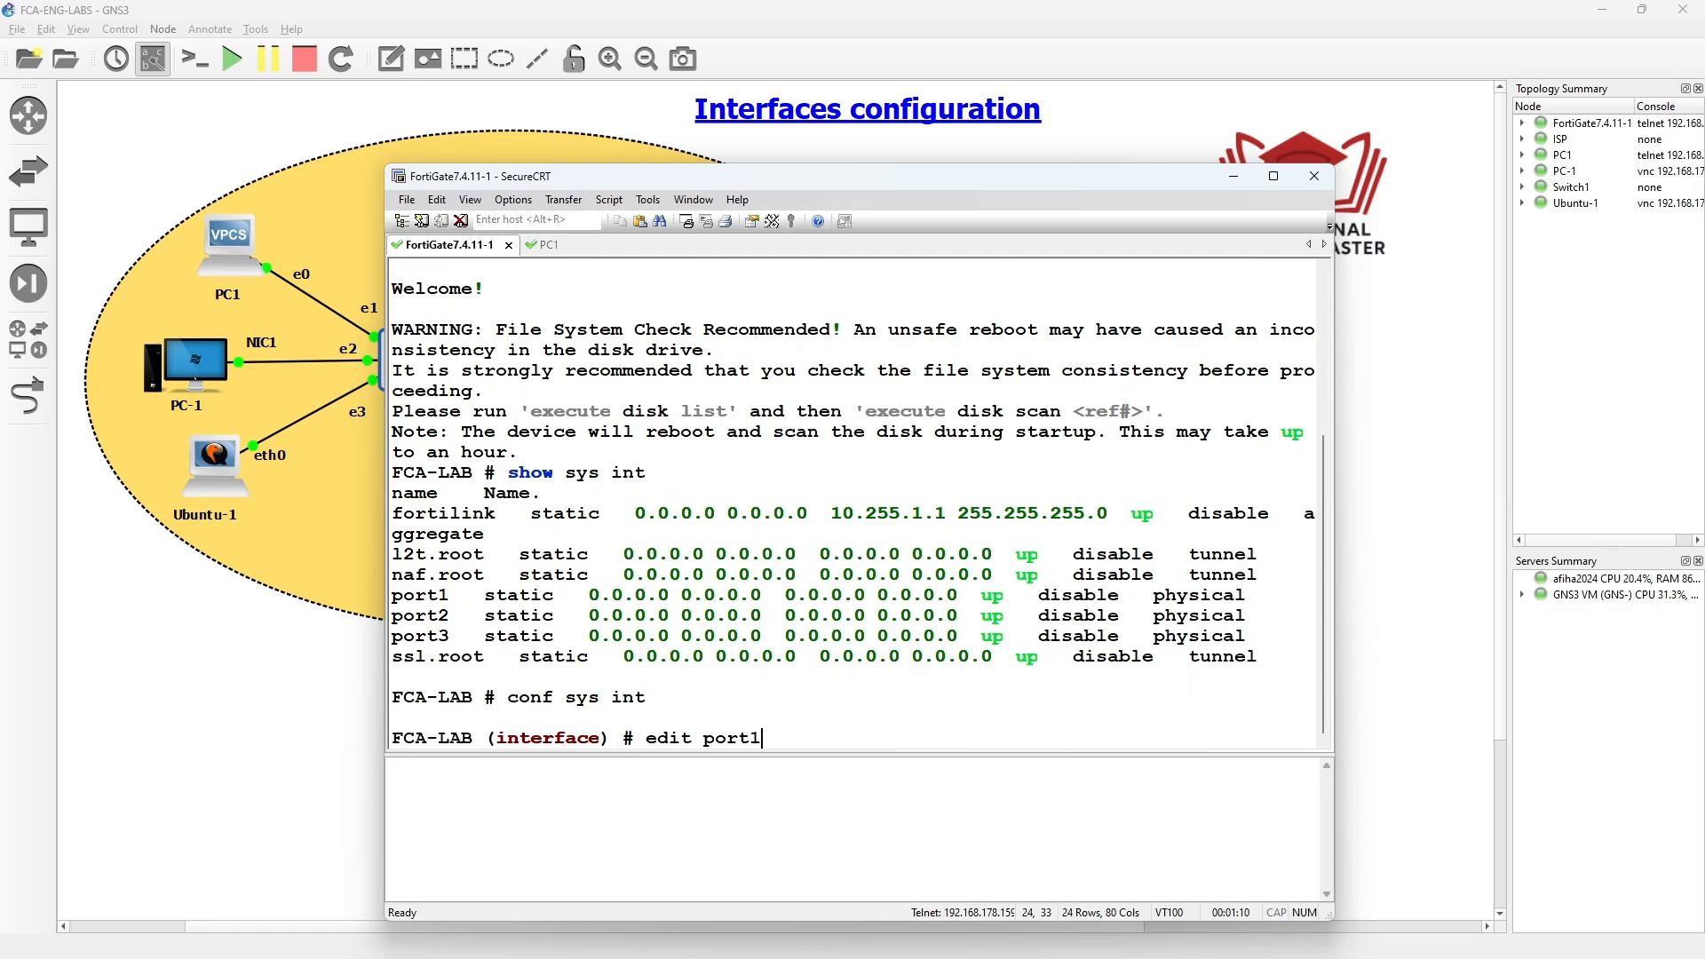
pyautogui.moveTo(832, 164); pyautogui.dragTo(831, 410)
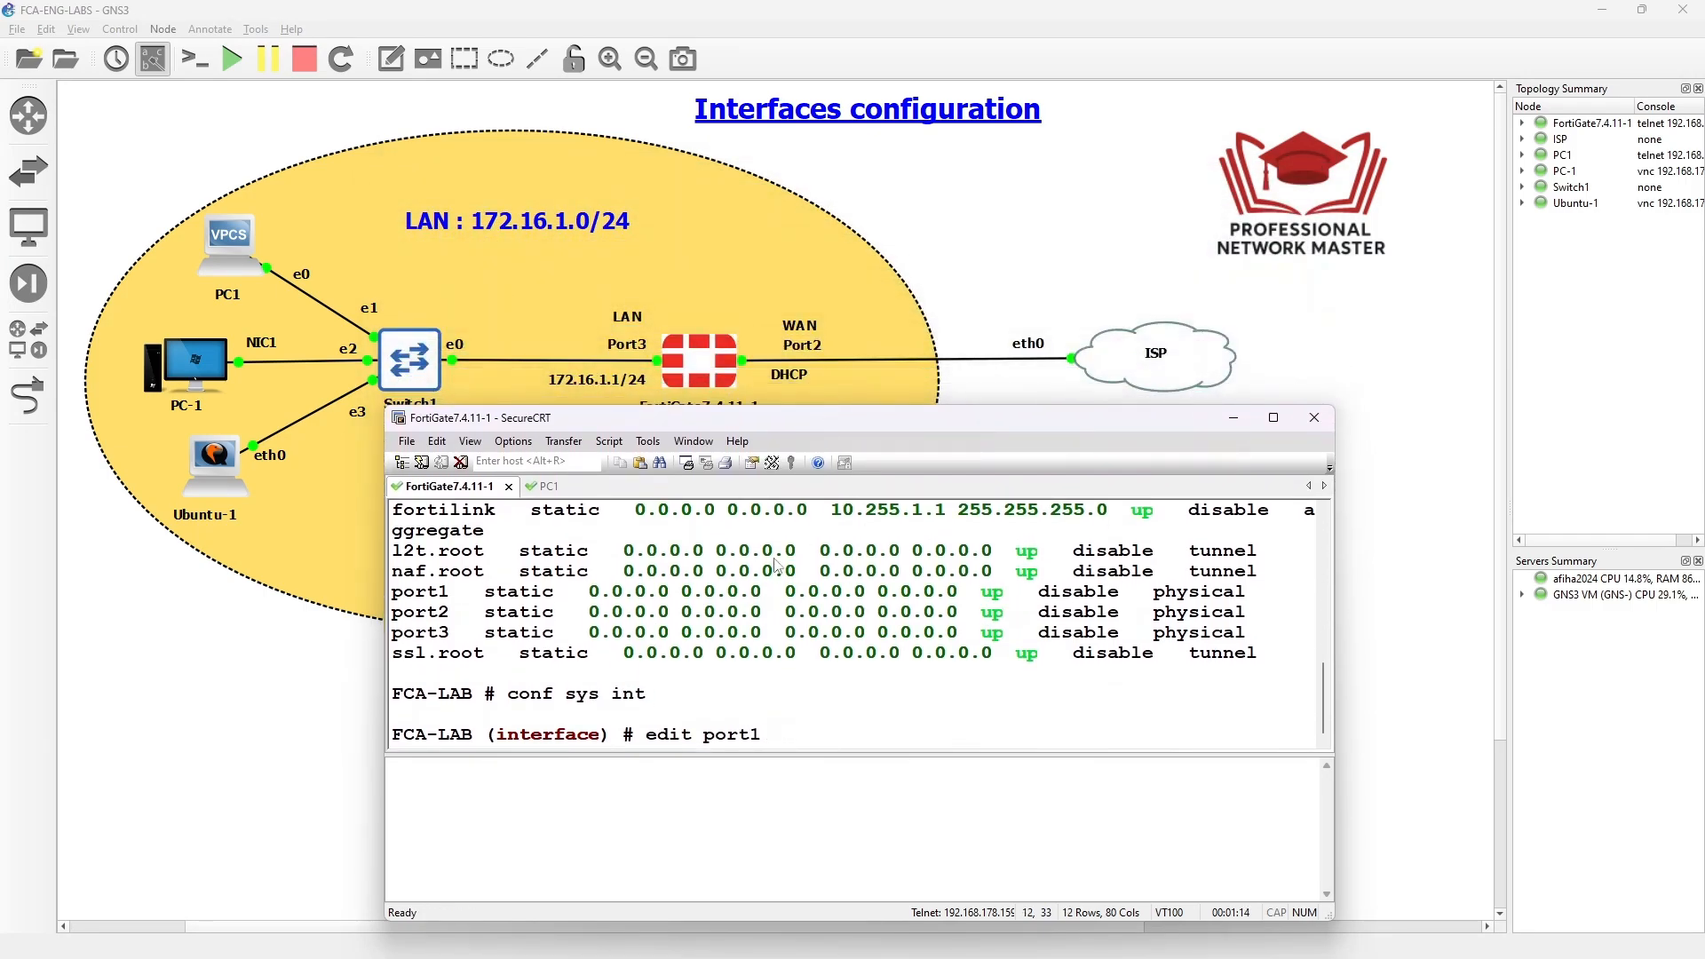
pyautogui.press('BackSpace')
pyautogui.write('2')
pyautogui.press('Return')
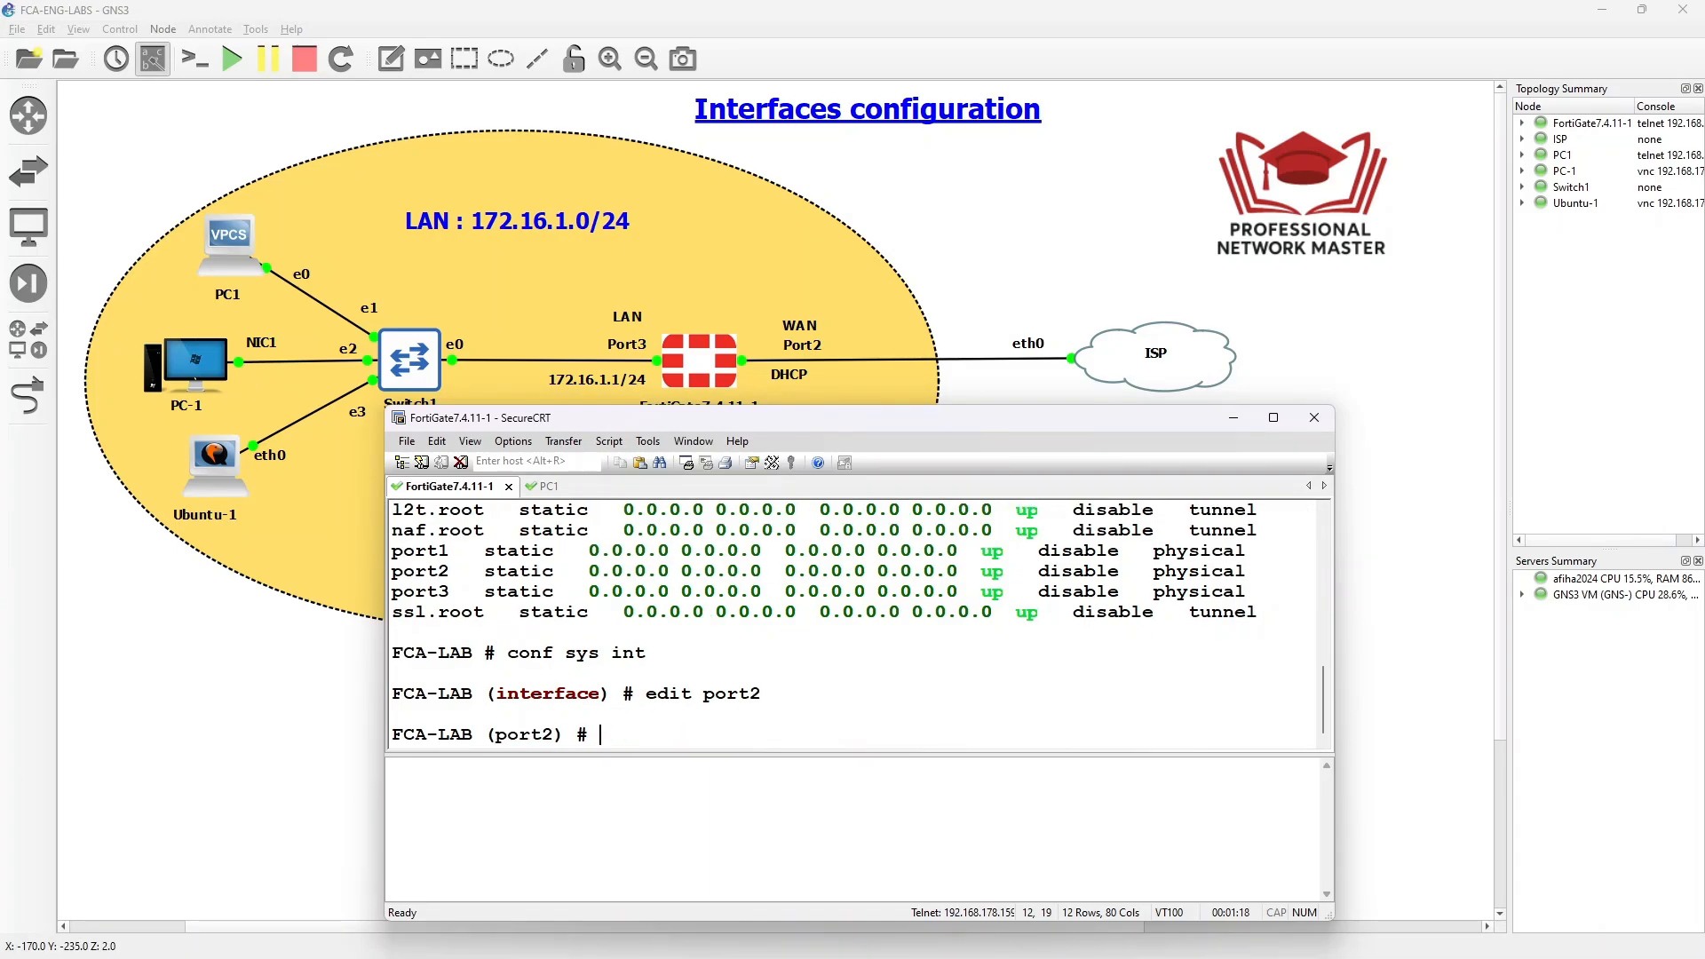
pyautogui.write('set mod')
pyautogui.press('BackSpace')
pyautogui.press('BackSpace')
pyautogui.write('ode dhcp')
pyautogui.press('Return')
# - Allow https, http, telnet, ssh and ping on port2 and alias it WAN
pyautogui.write('set allowaccess')
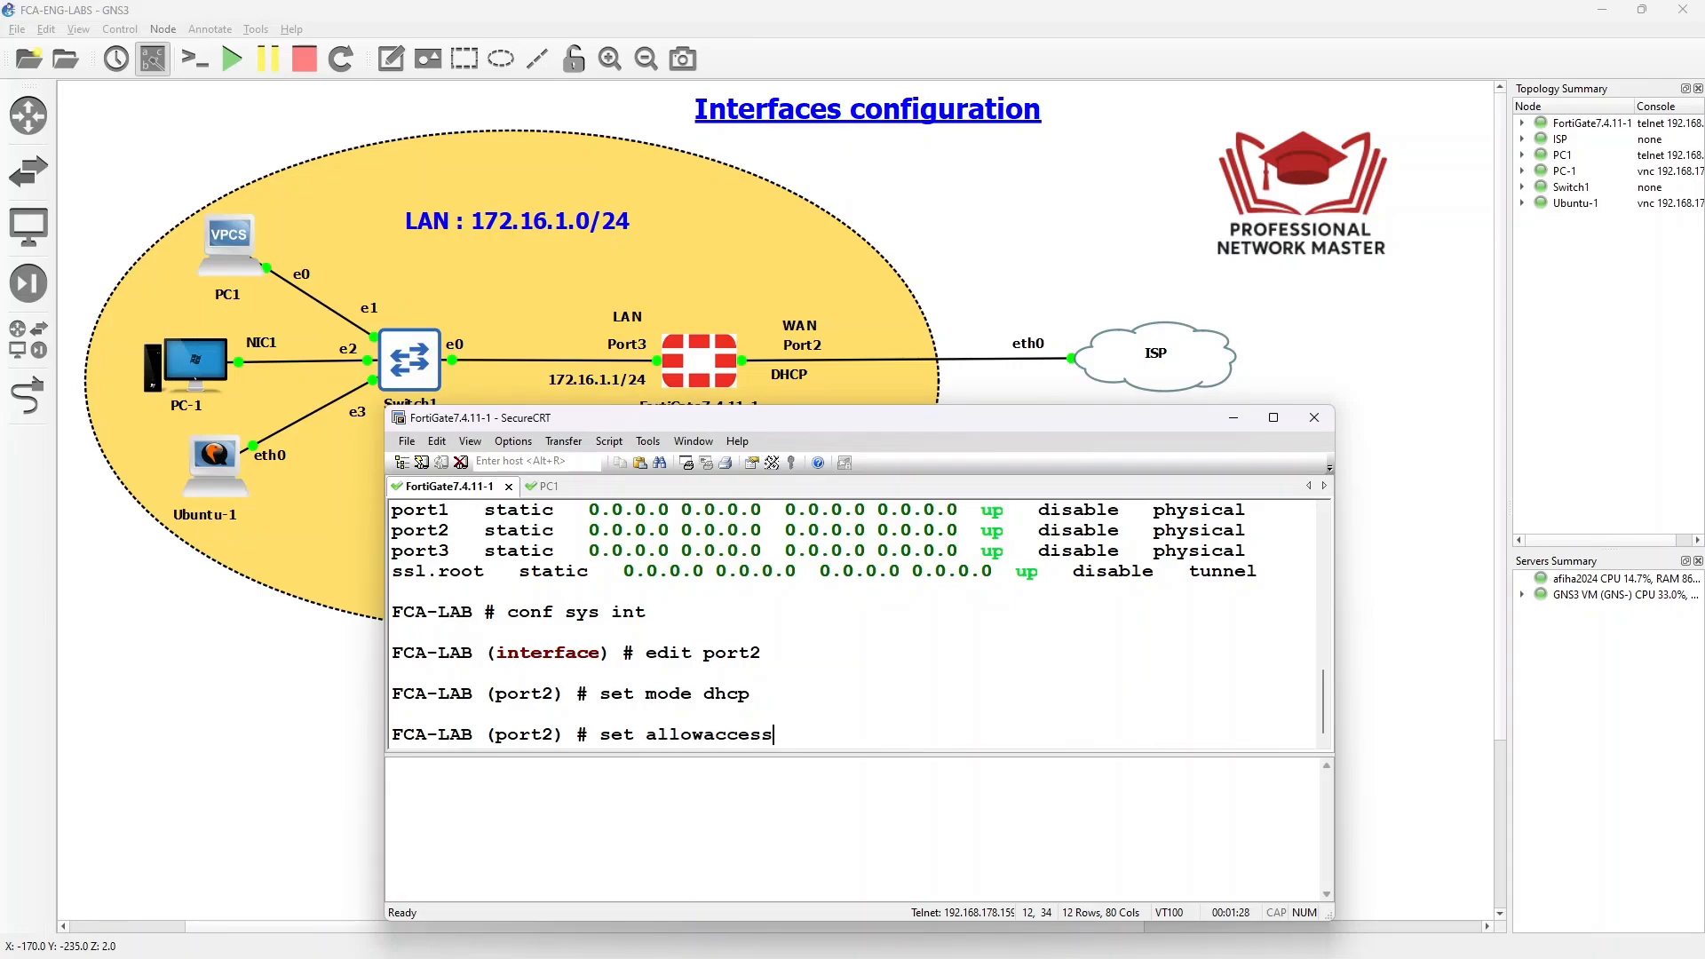
pyautogui.write(' https http telnet ')
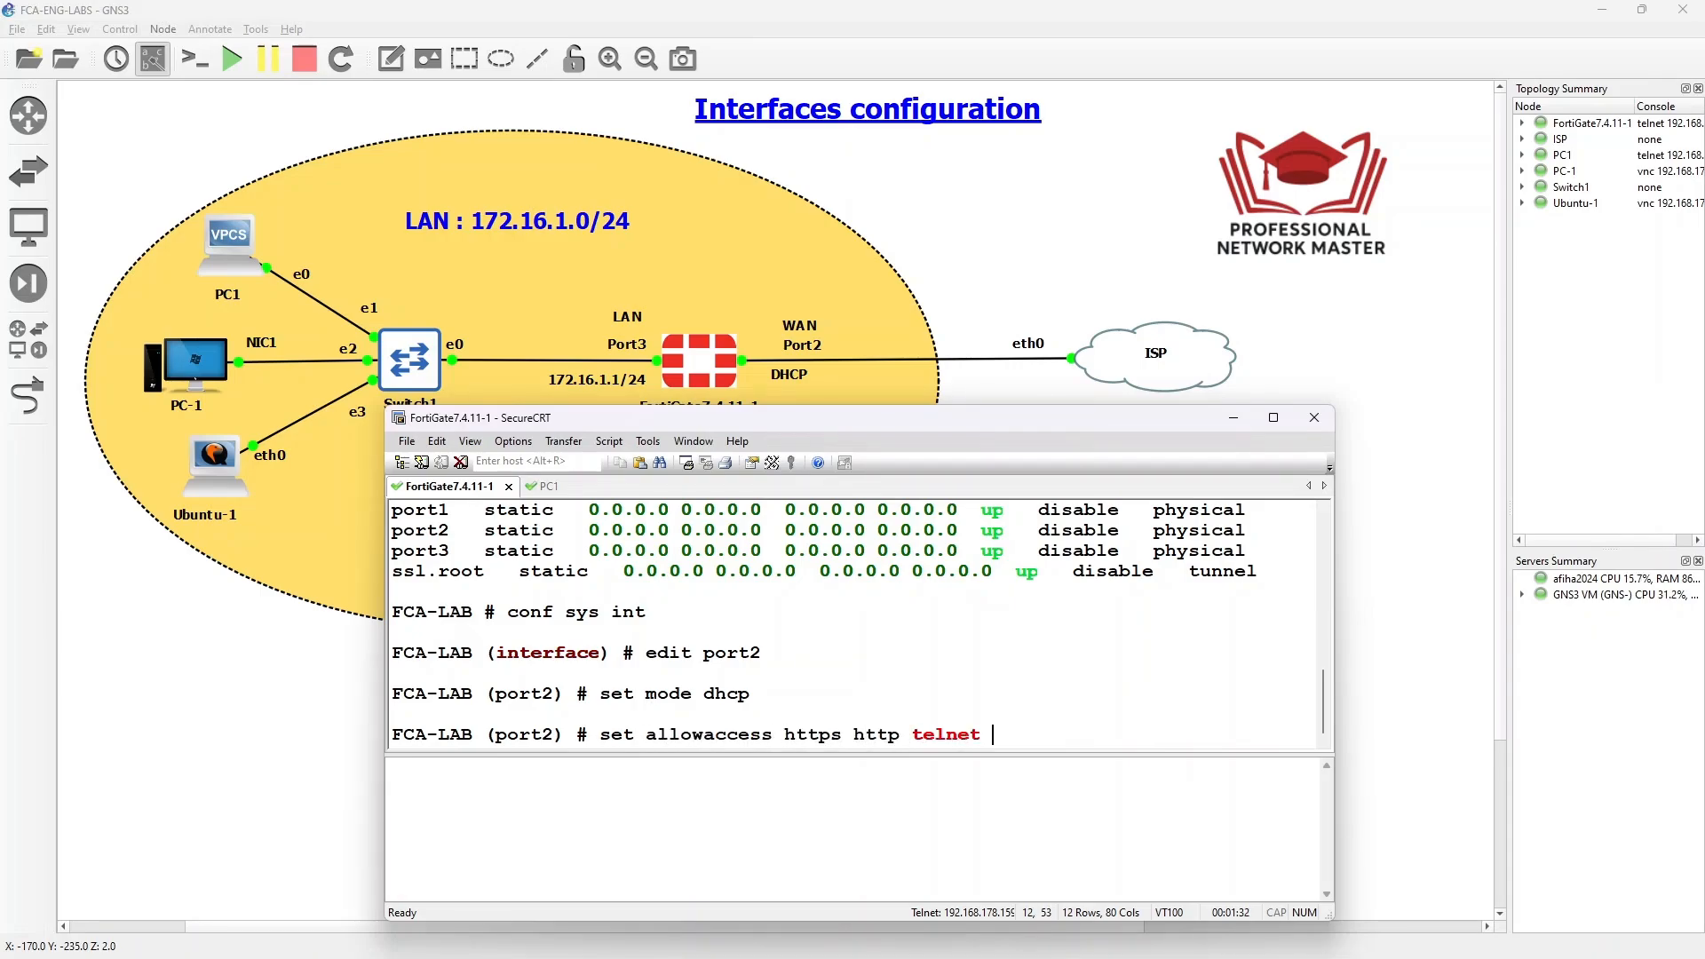
pyautogui.write('ssh ping')
pyautogui.press('?')
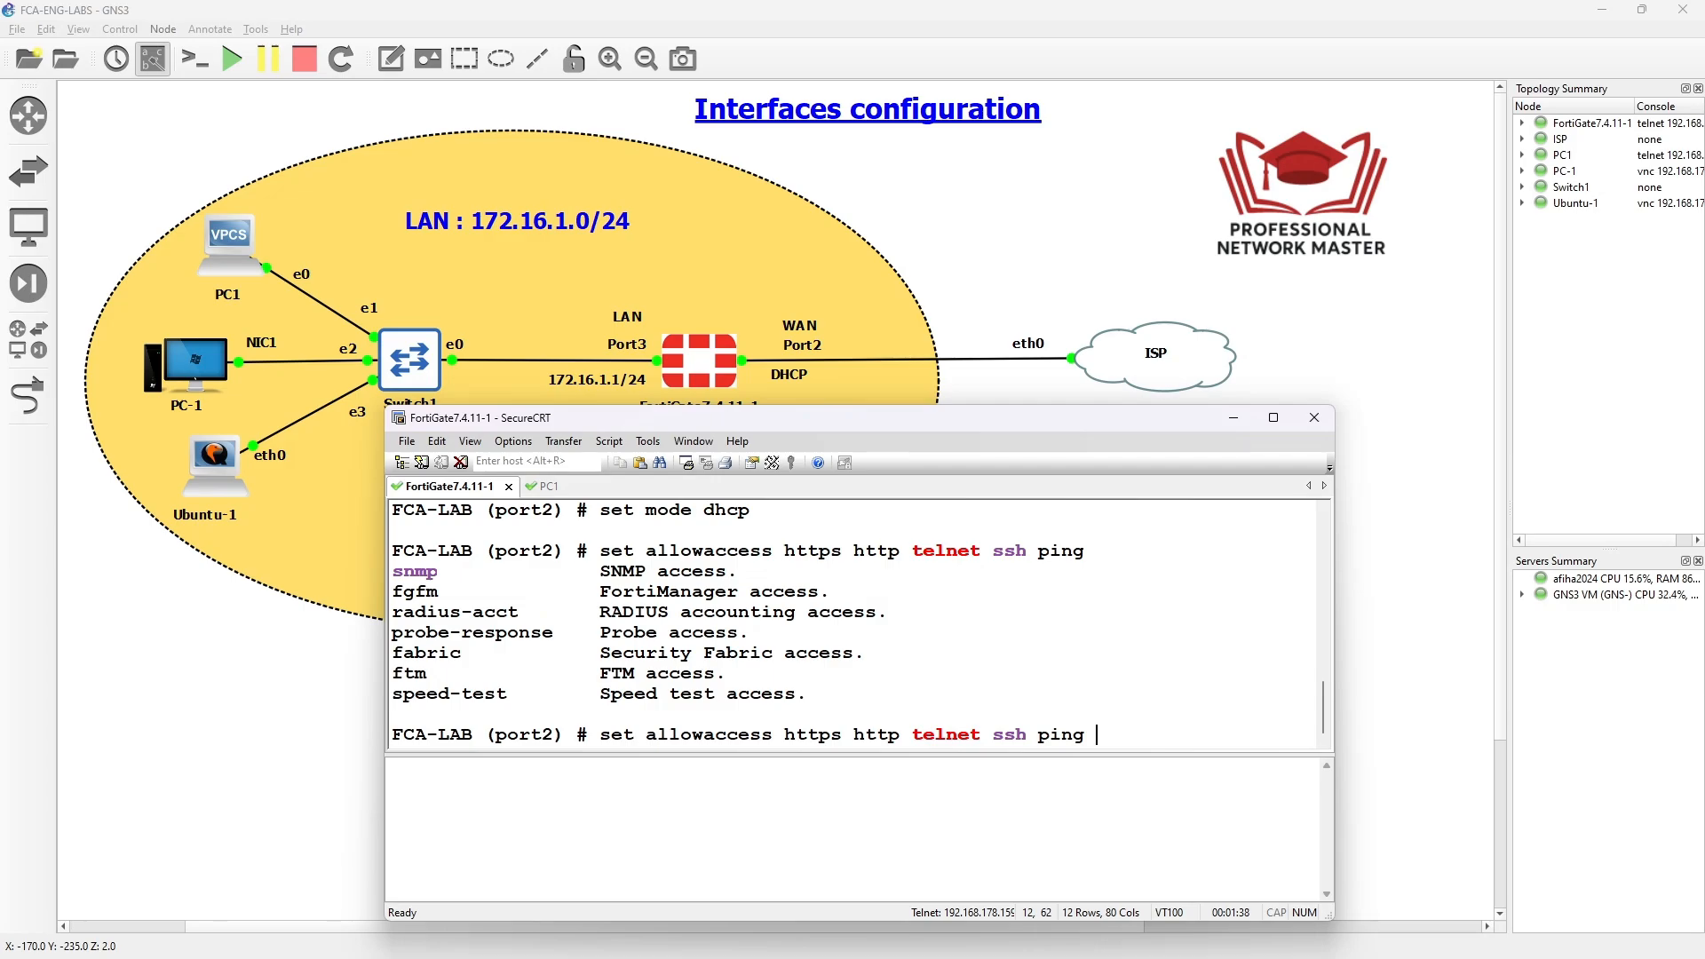
pyautogui.press('Return')
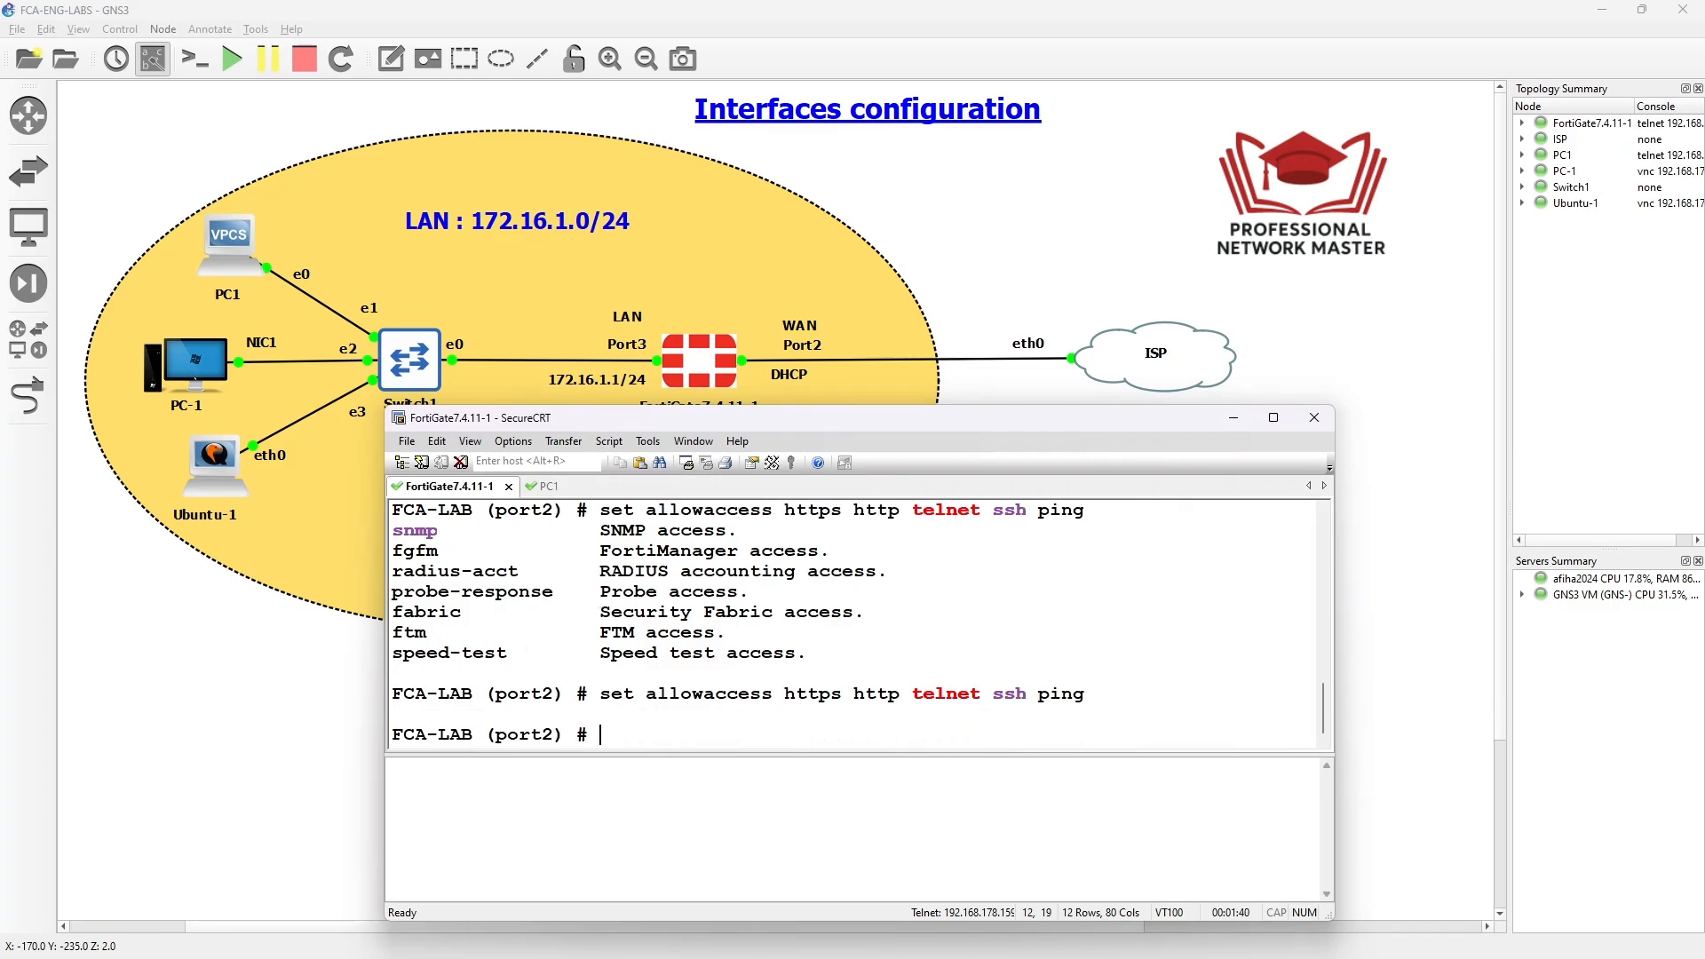
pyautogui.write('set allowaccess')
pyautogui.press('Tab')
pyautogui.write('WAN')
pyautogui.press('Return')
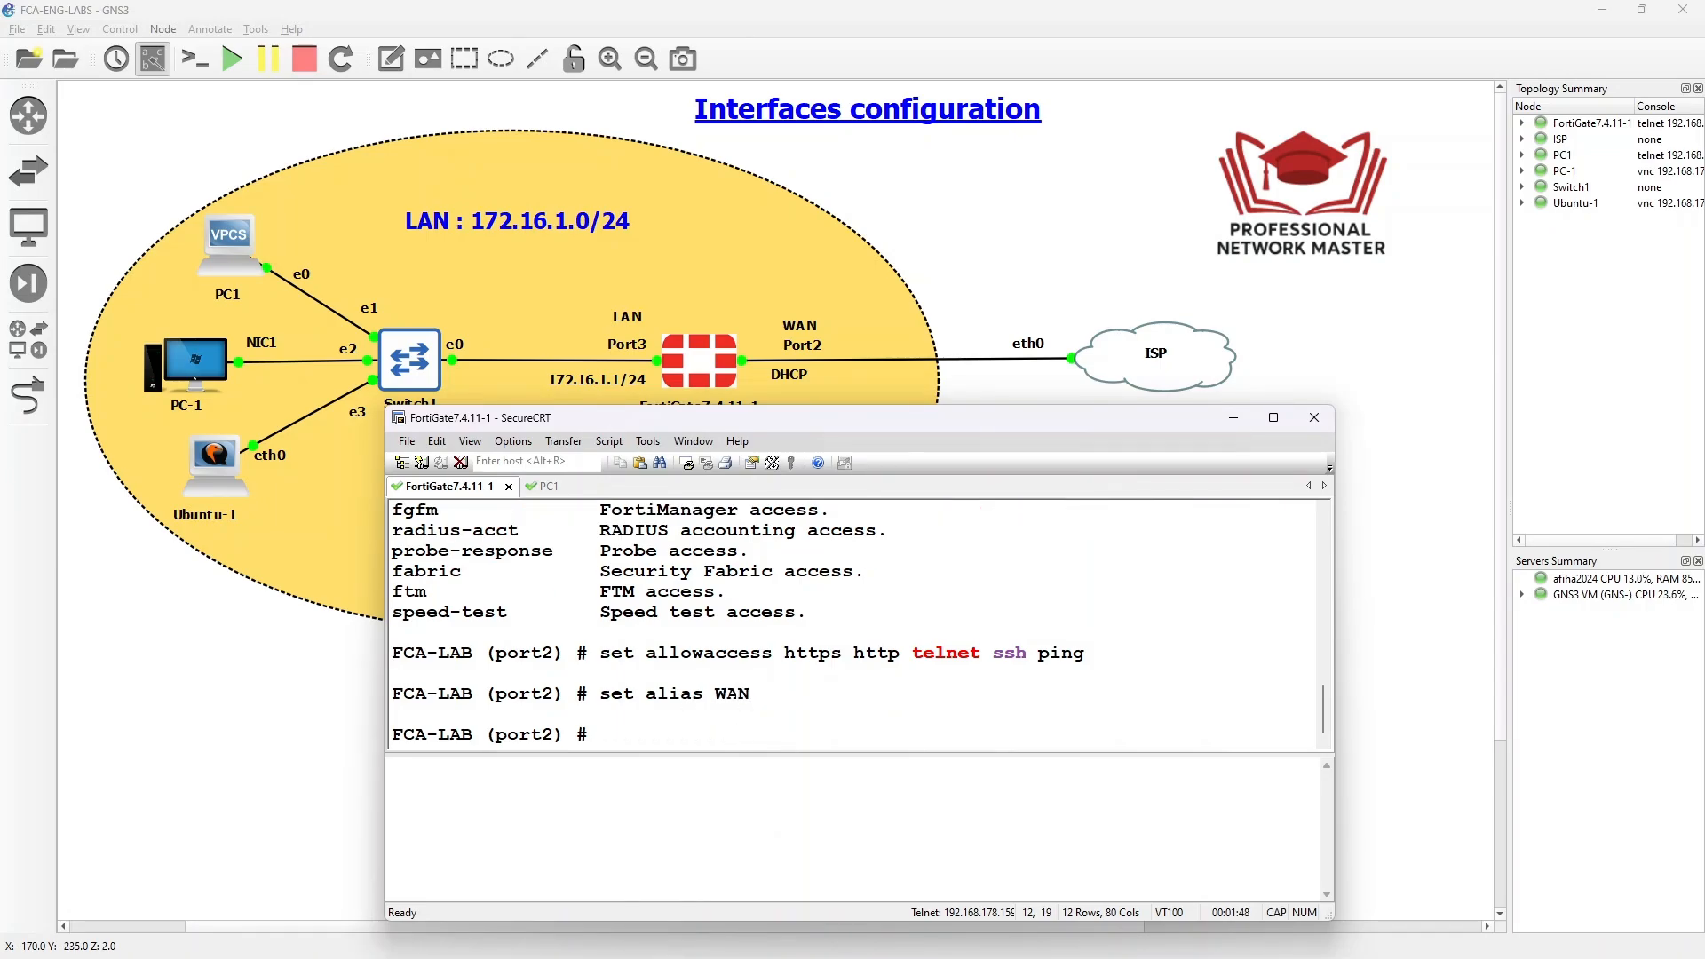
# - Save port2 with 'end' and type 'show system interface'
pyautogui.write('End')
pyautogui.press('Return')
pyautogui.write('edn')
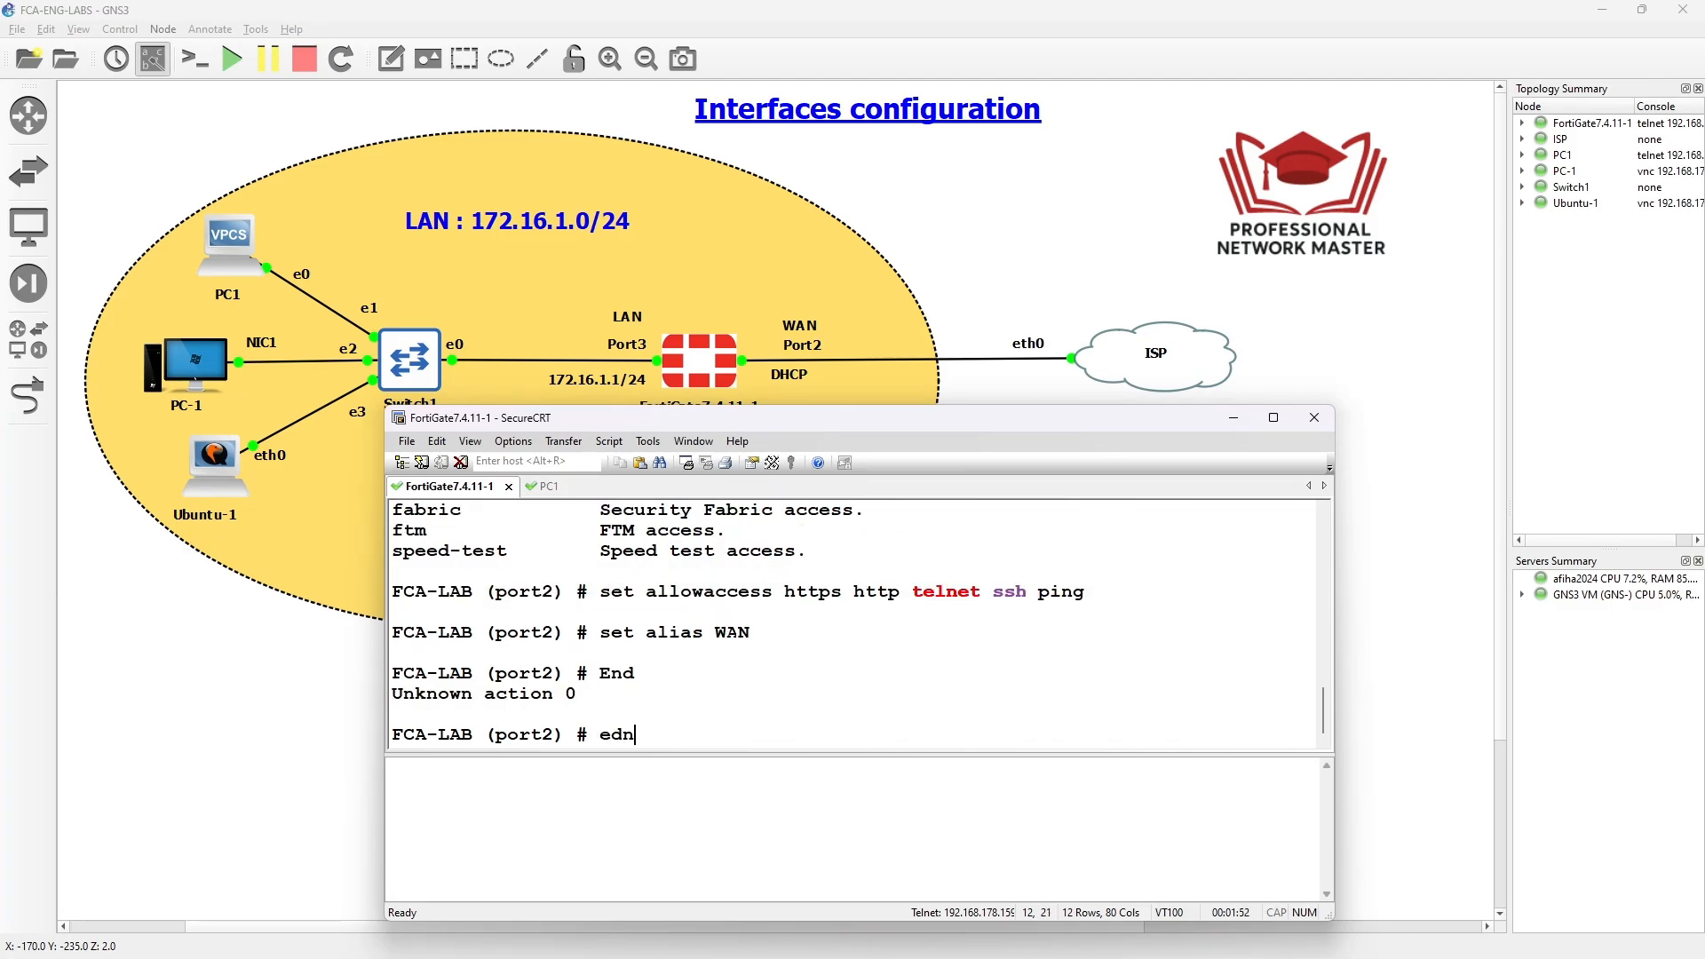
pyautogui.press('Return')
pyautogui.write('end')
pyautogui.press('Return')
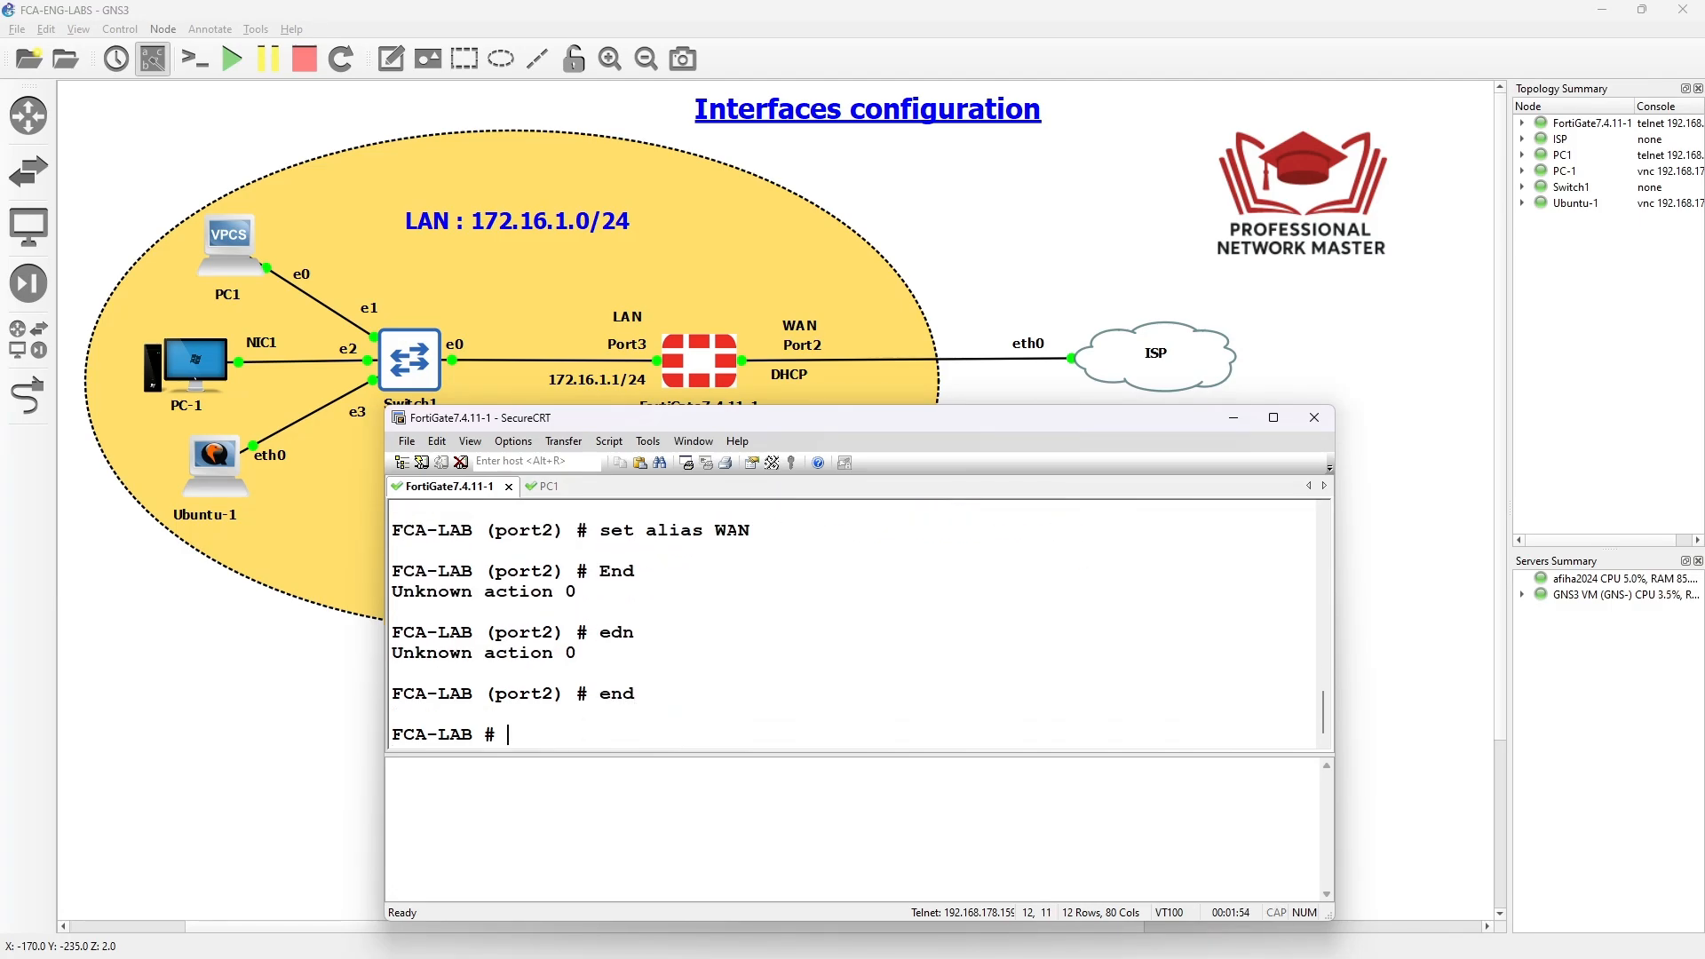
pyautogui.write('show system interface')
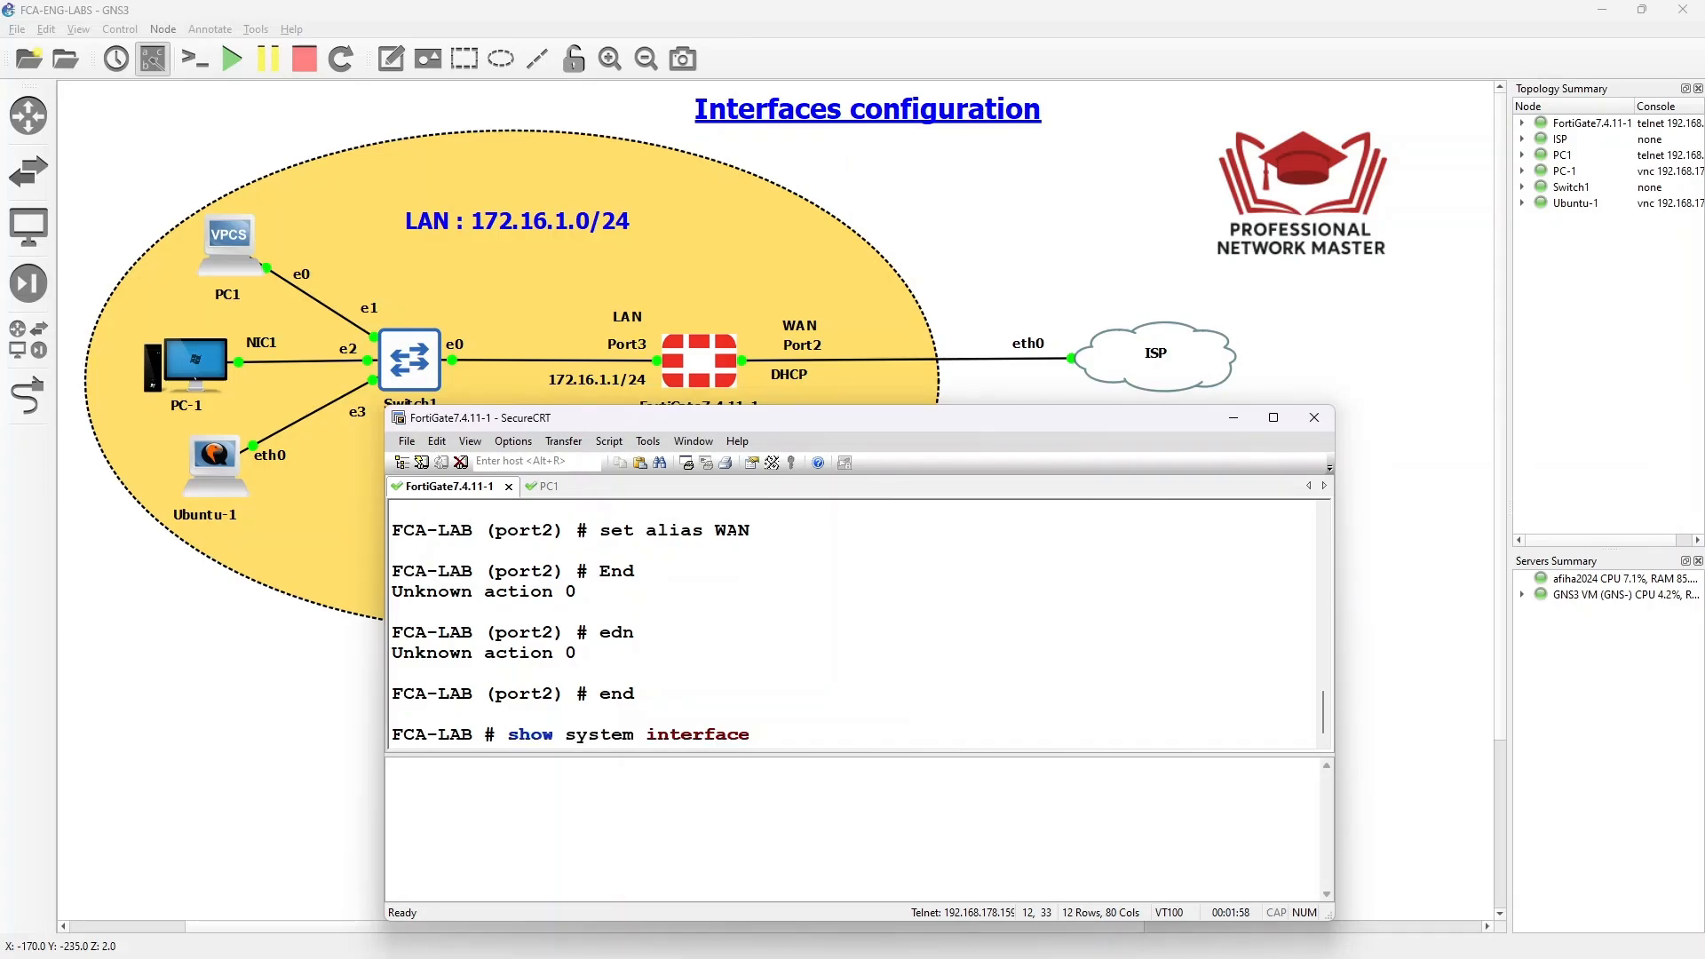
# - Display the interface listing and select port2's leased address 192.168.178.123
pyautogui.press('?')
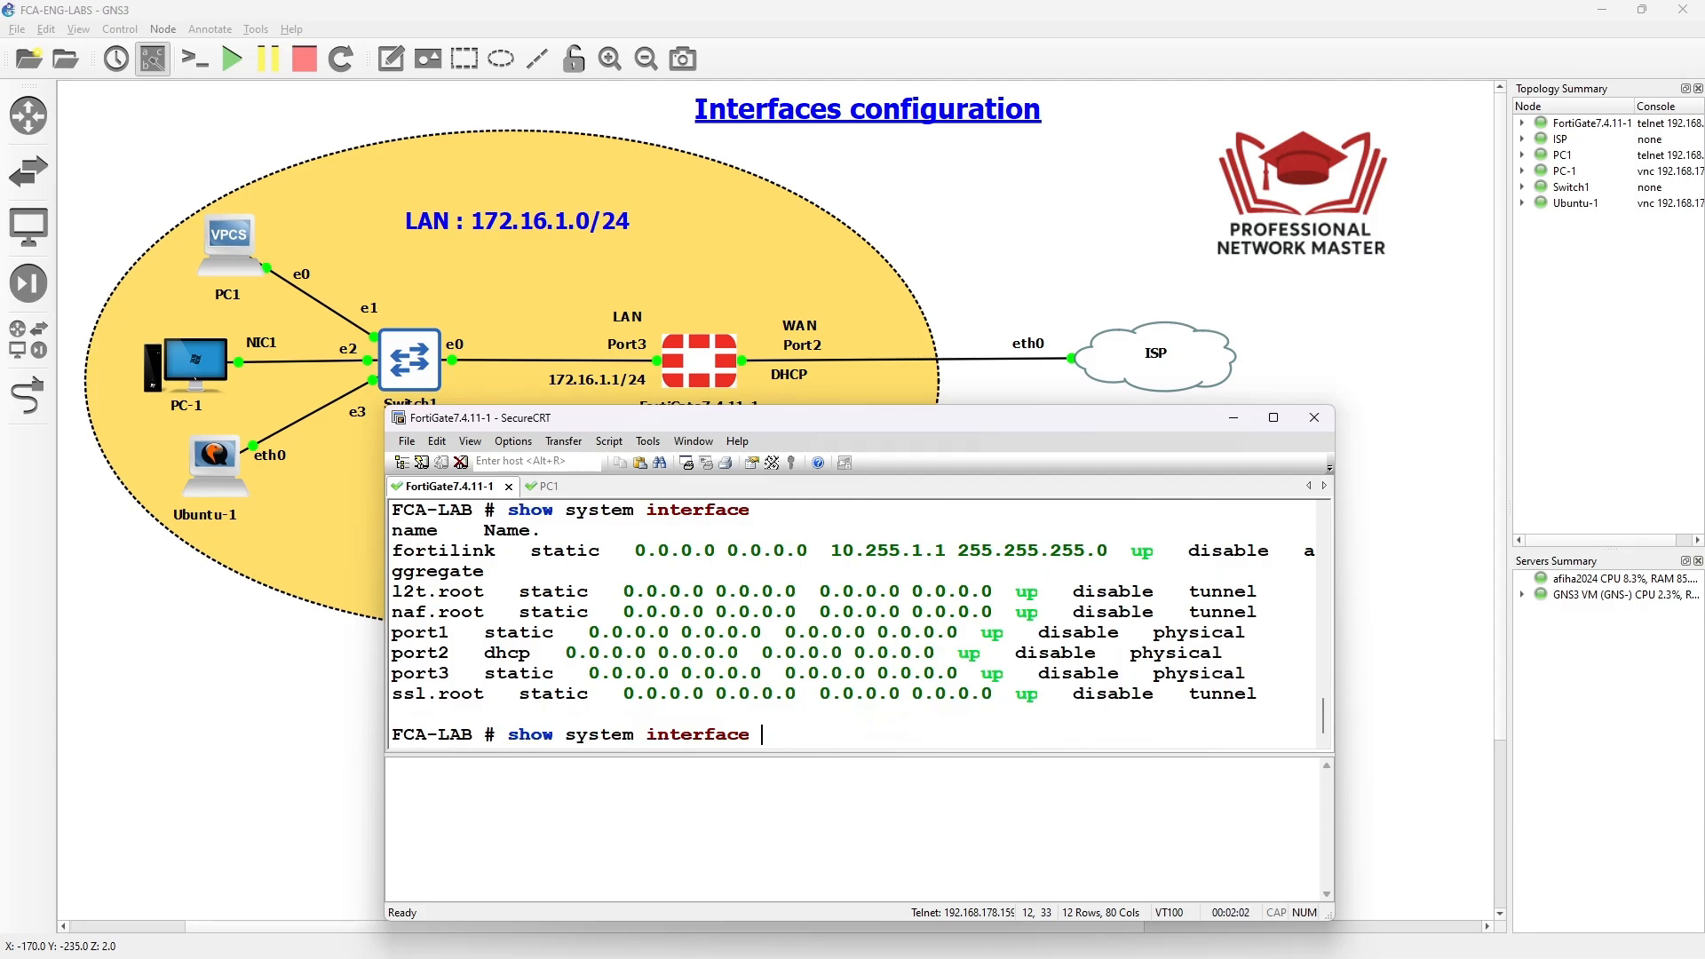
pyautogui.press('?')
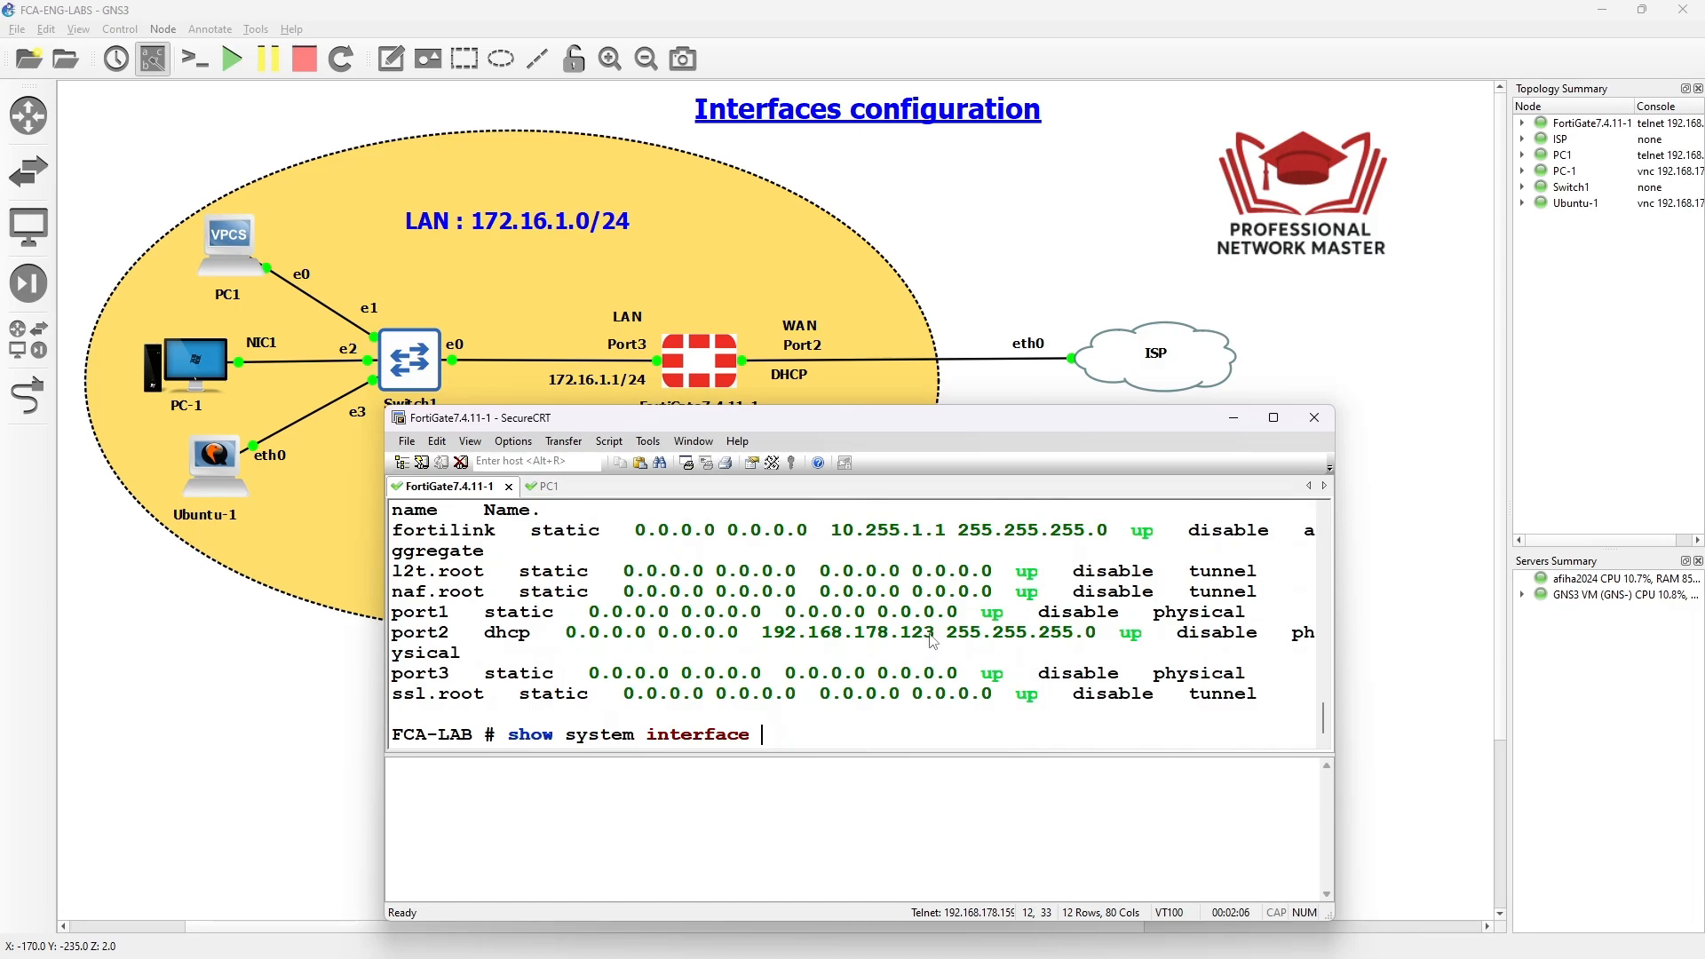
pyautogui.moveTo(935, 639); pyautogui.dragTo(762, 638)
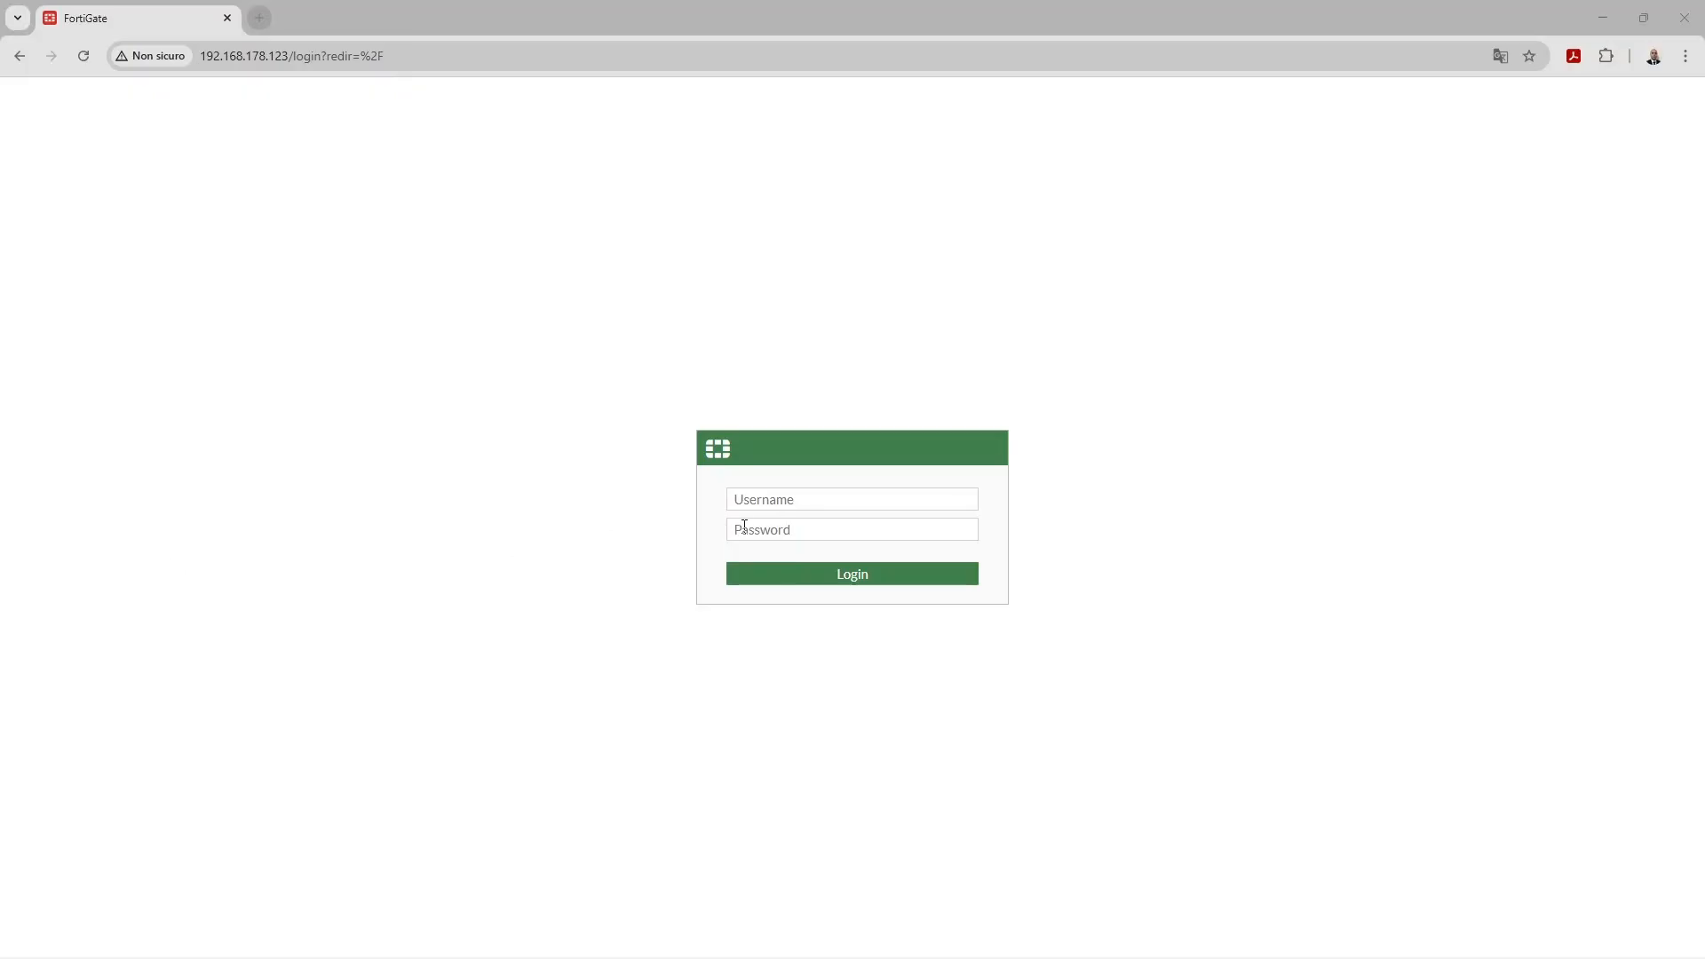
# - Log in to the FortiGate web GUI as admin with the account password
pyautogui.click(807, 508)
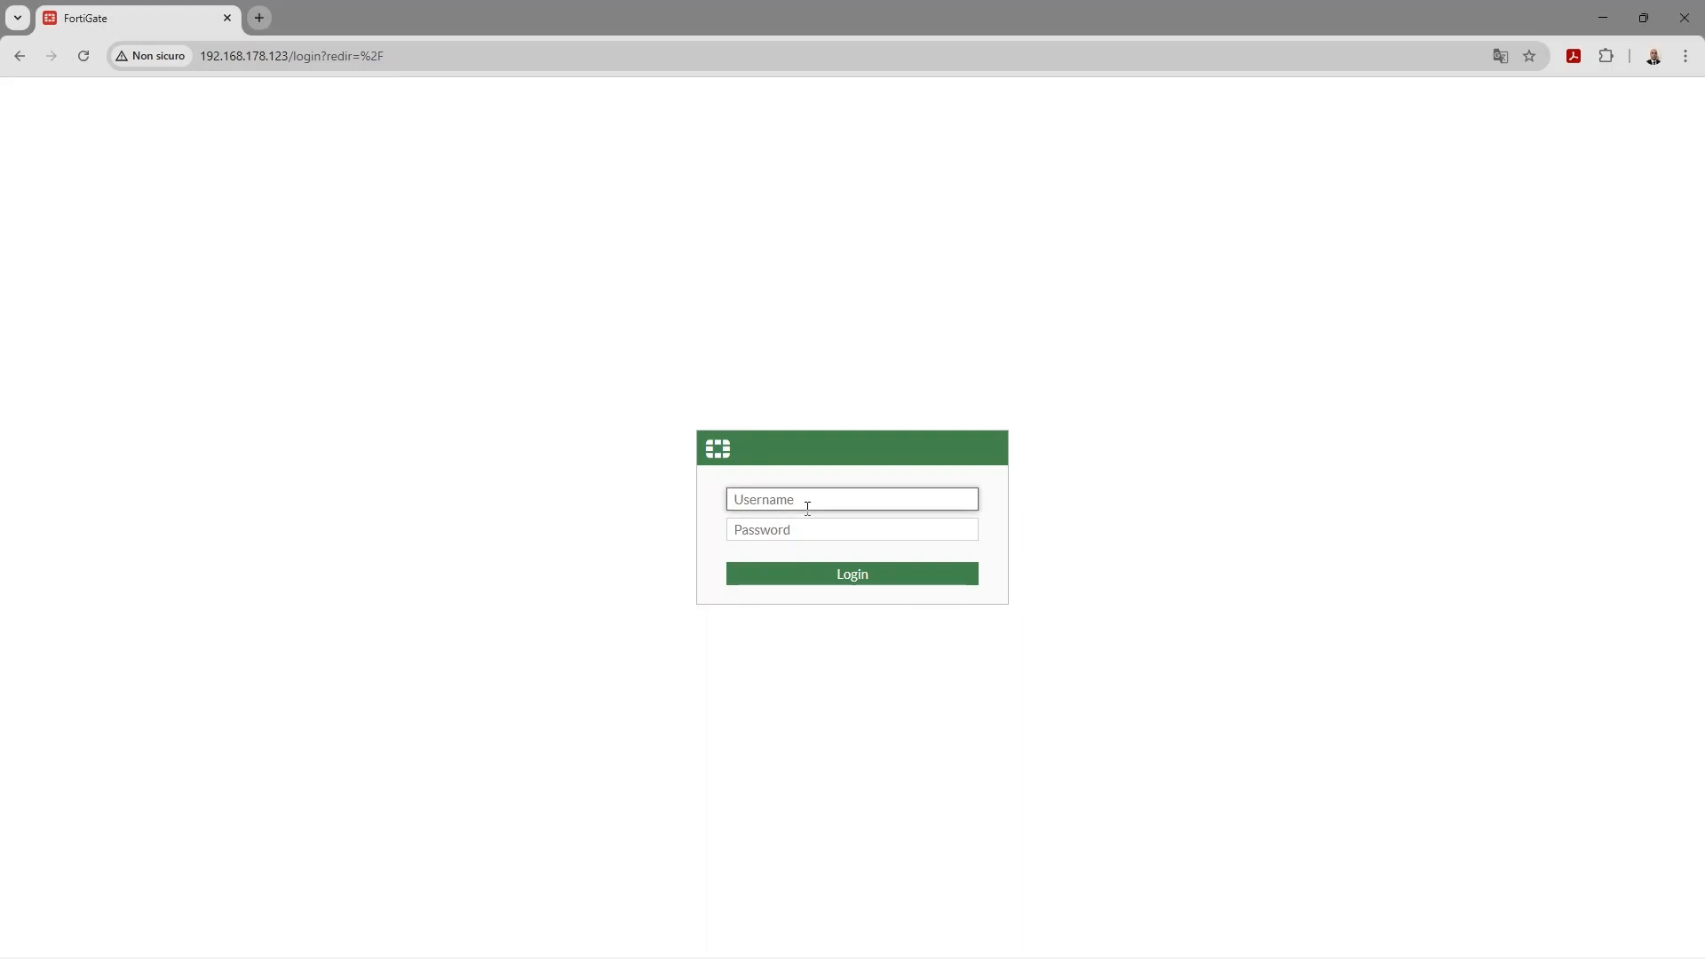
pyautogui.write('admin')
pyautogui.press('Tab')
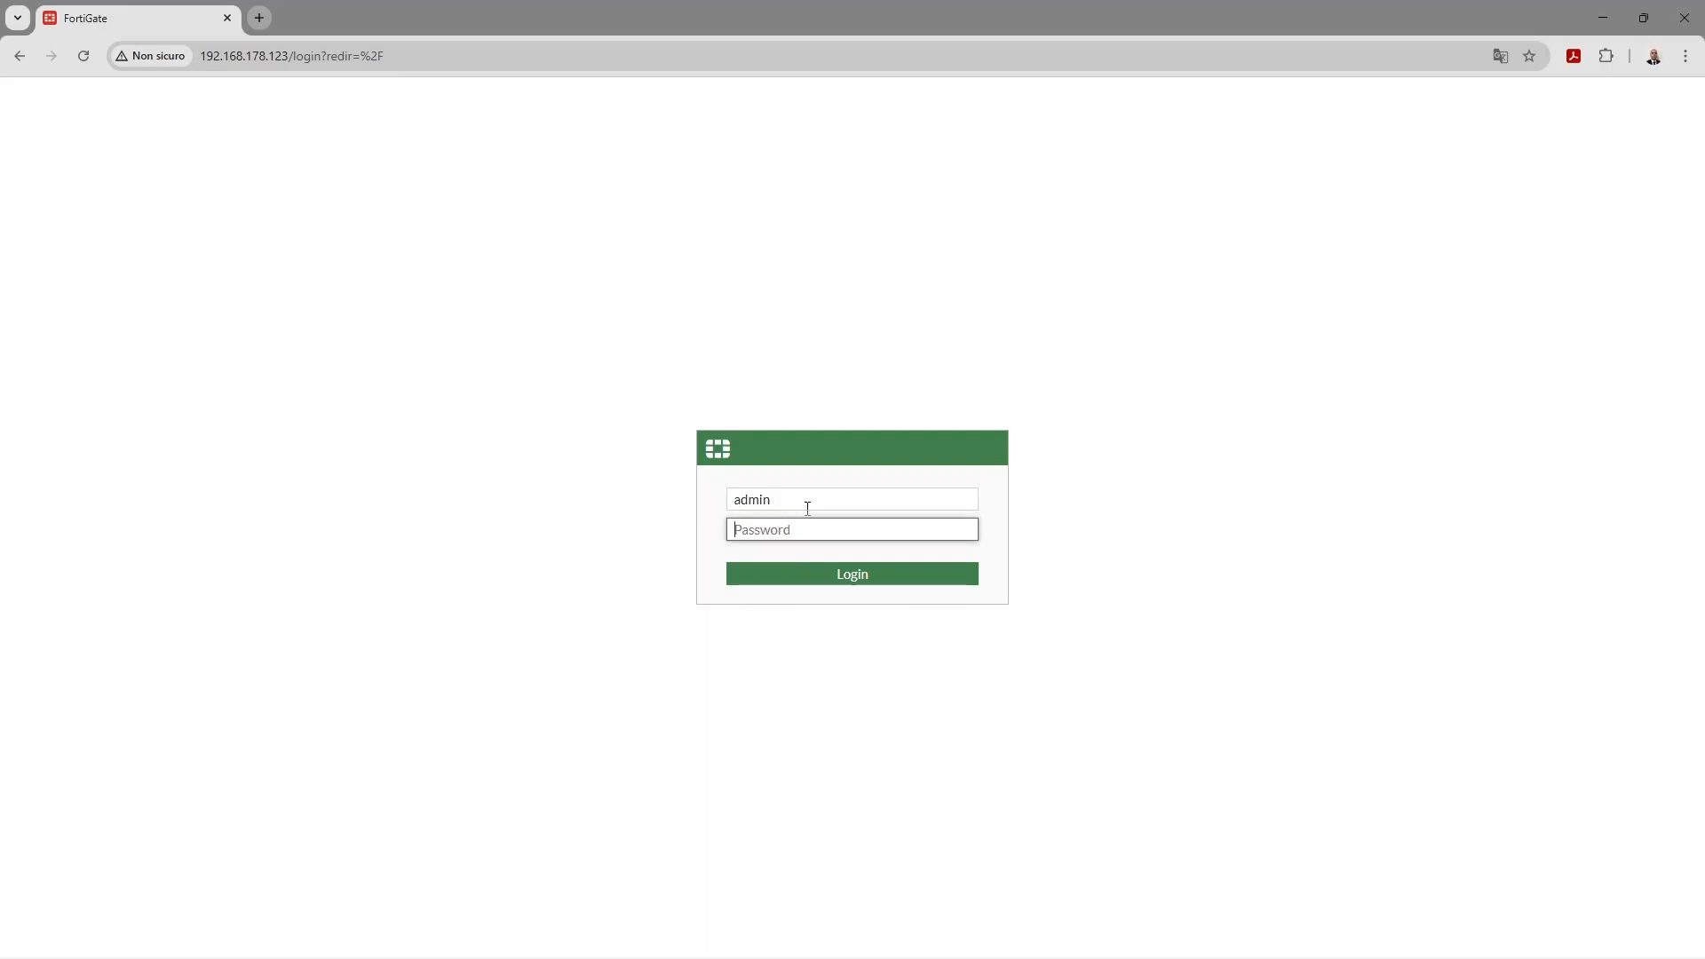
pyautogui.write('a')
pyautogui.press('Return')
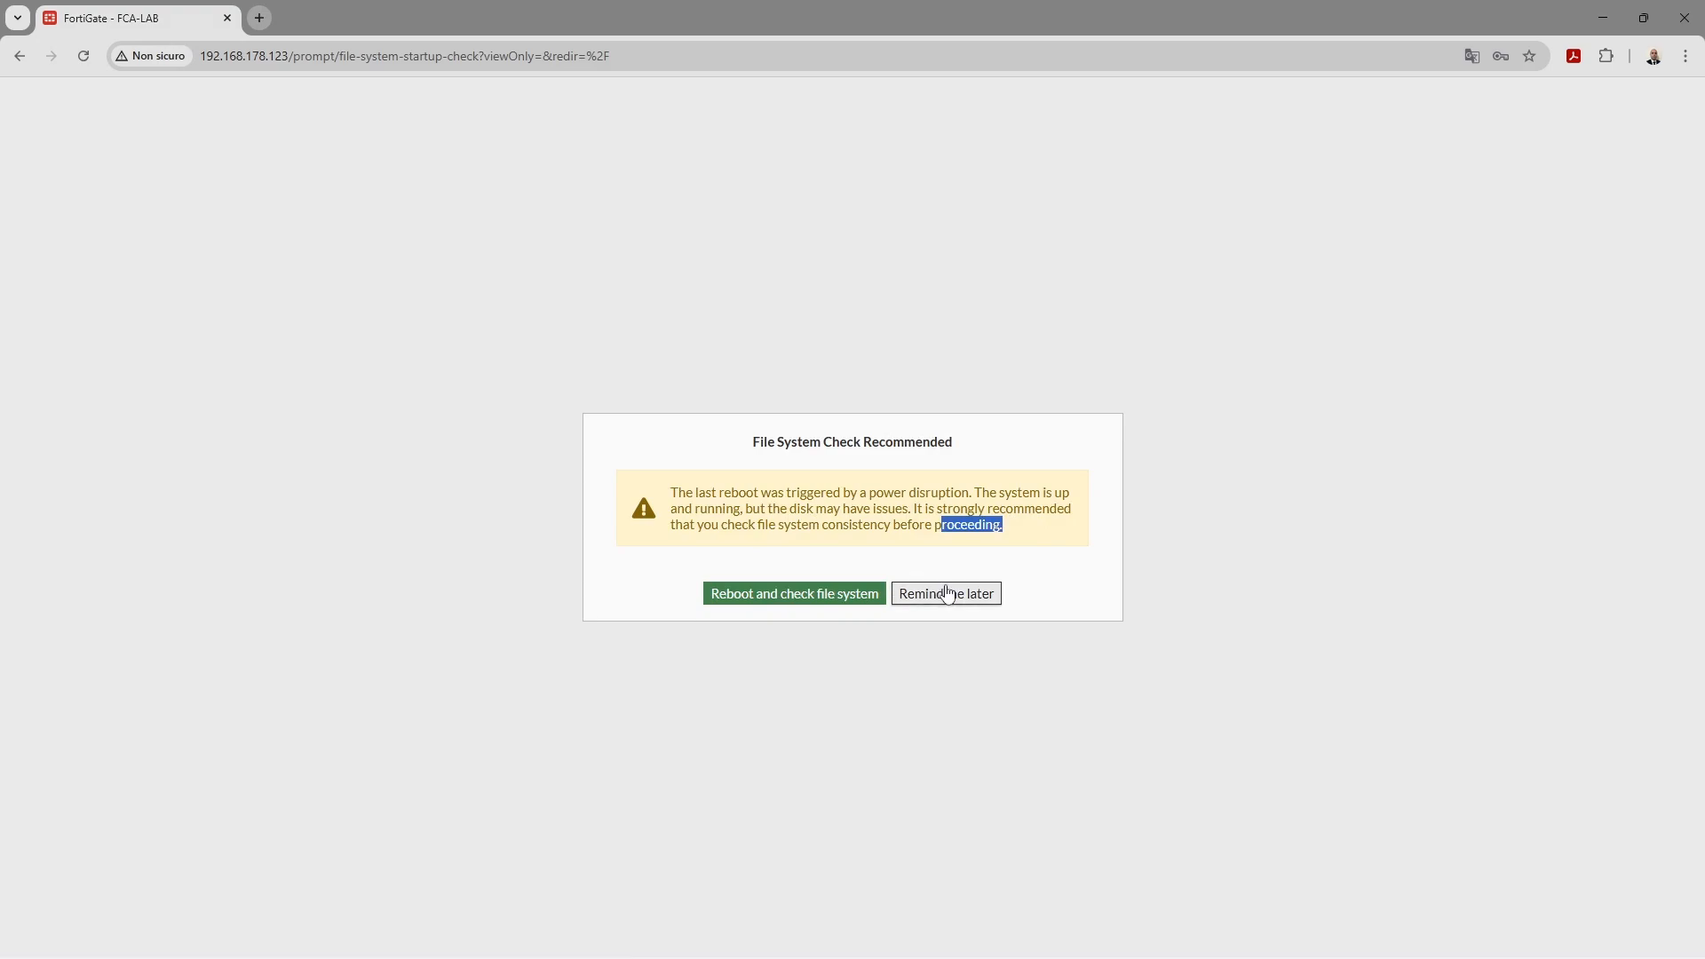
# - Skip the file system check, setup and release prompts, then show Network > Interfaces
pyautogui.click(947, 593)
pyautogui.click(898, 611)
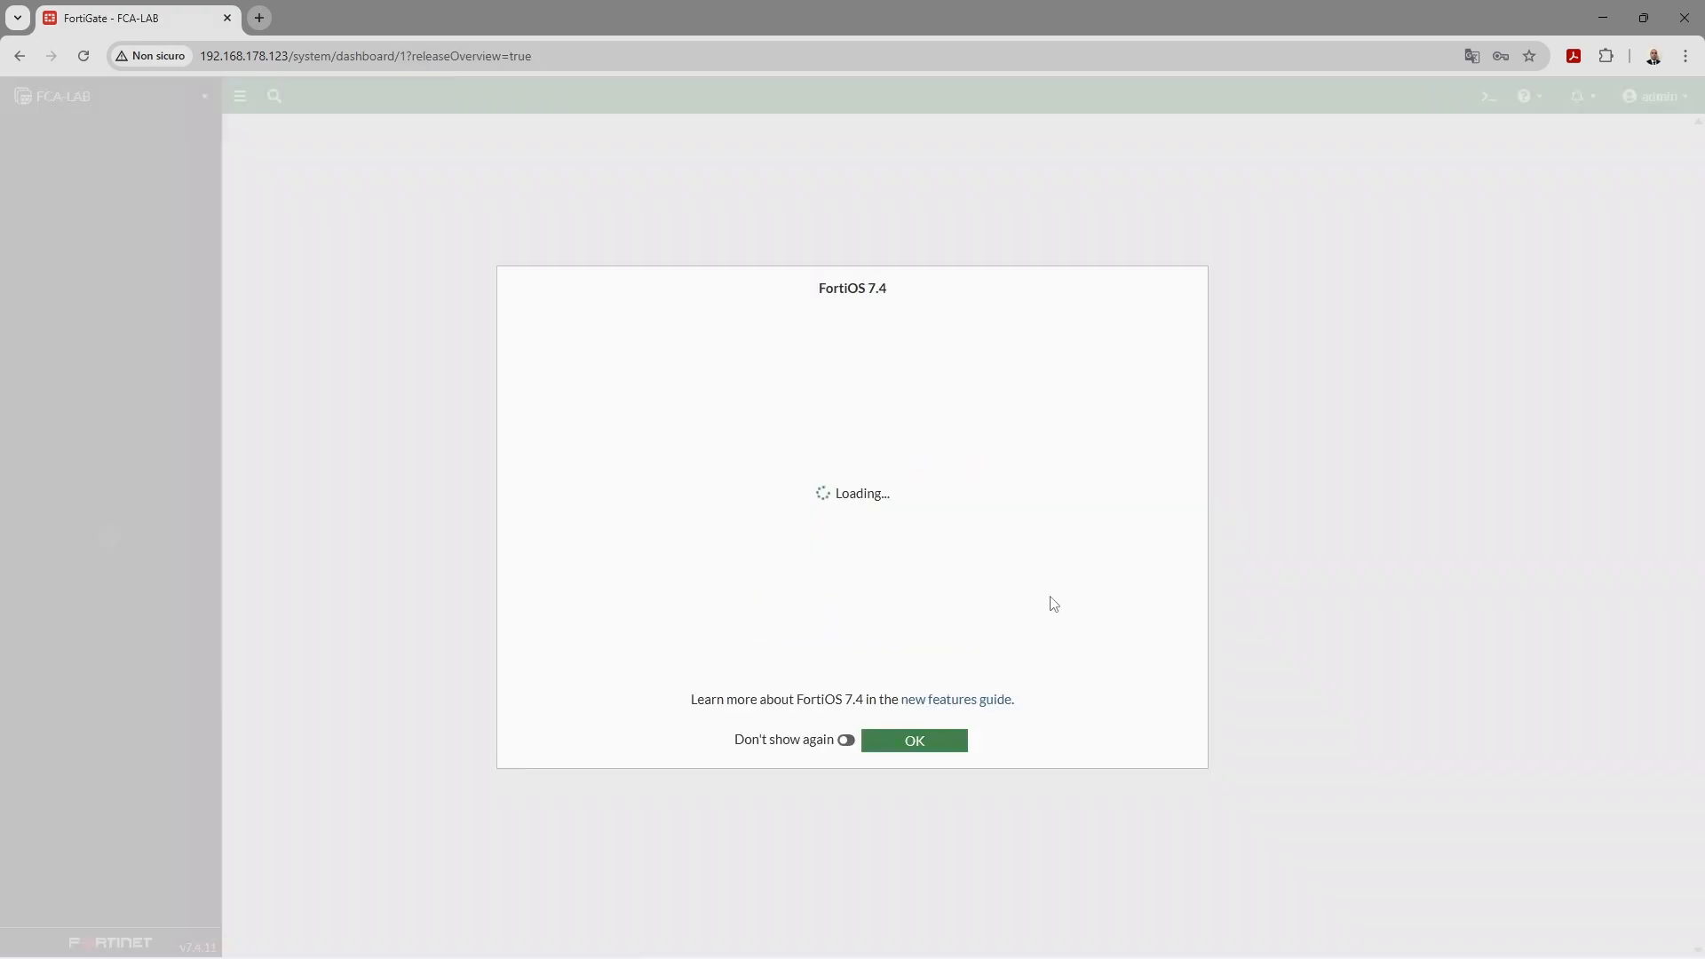
pyautogui.click(944, 740)
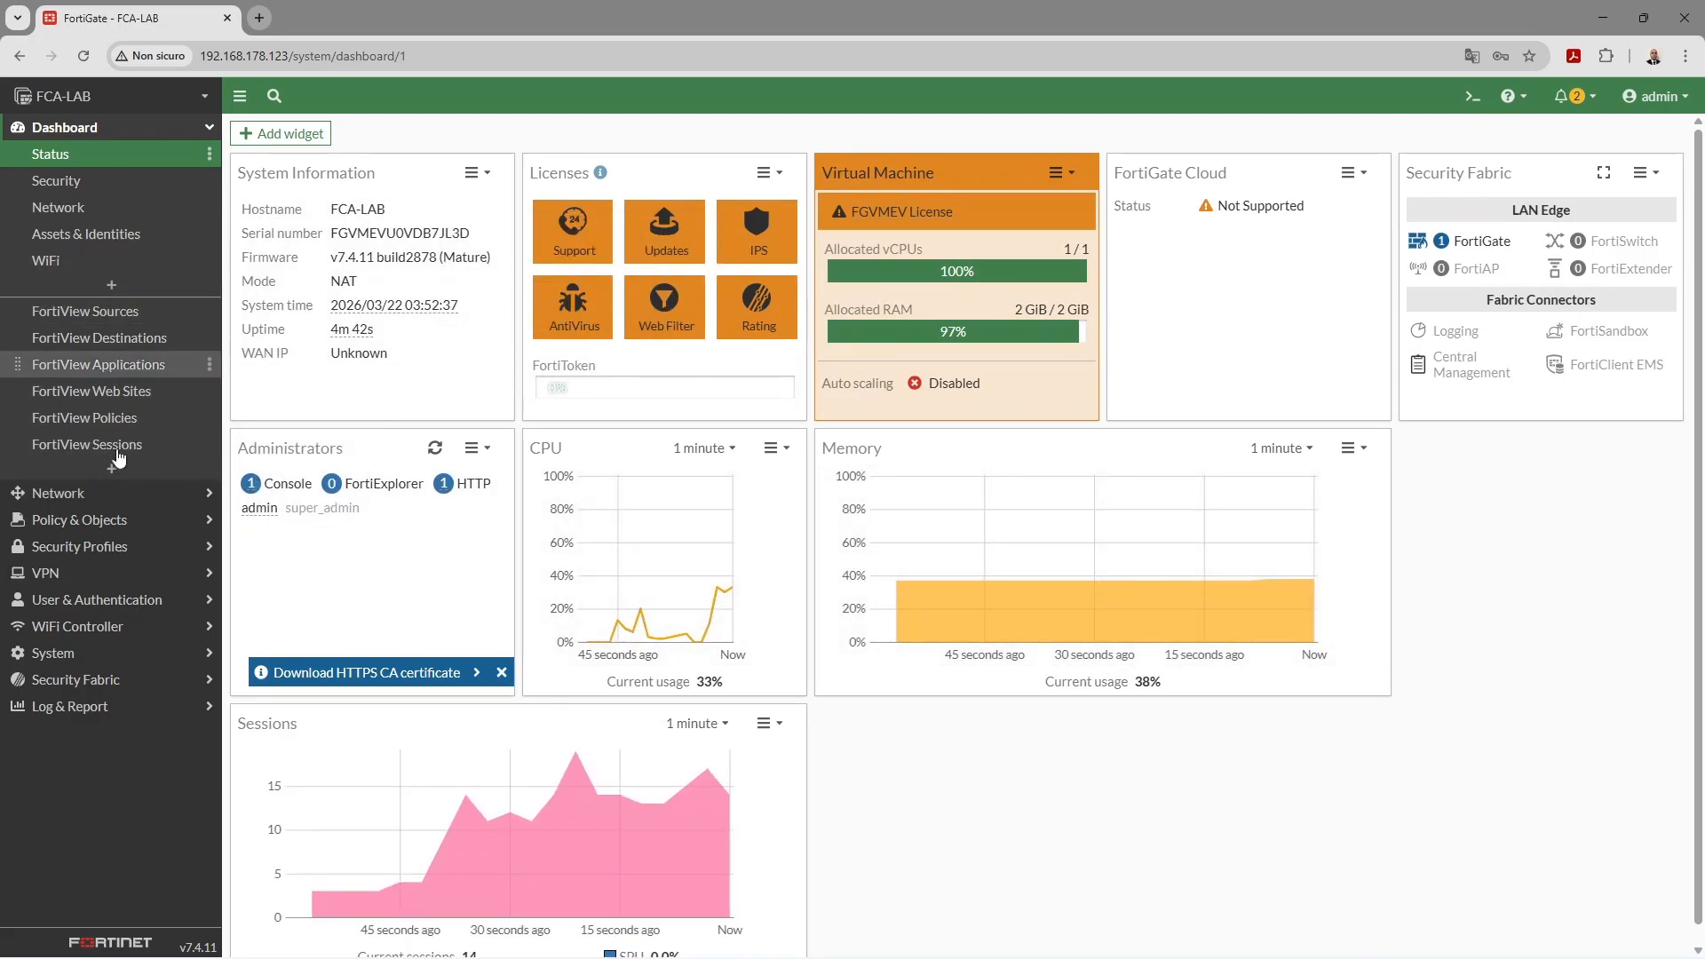
pyautogui.click(117, 497)
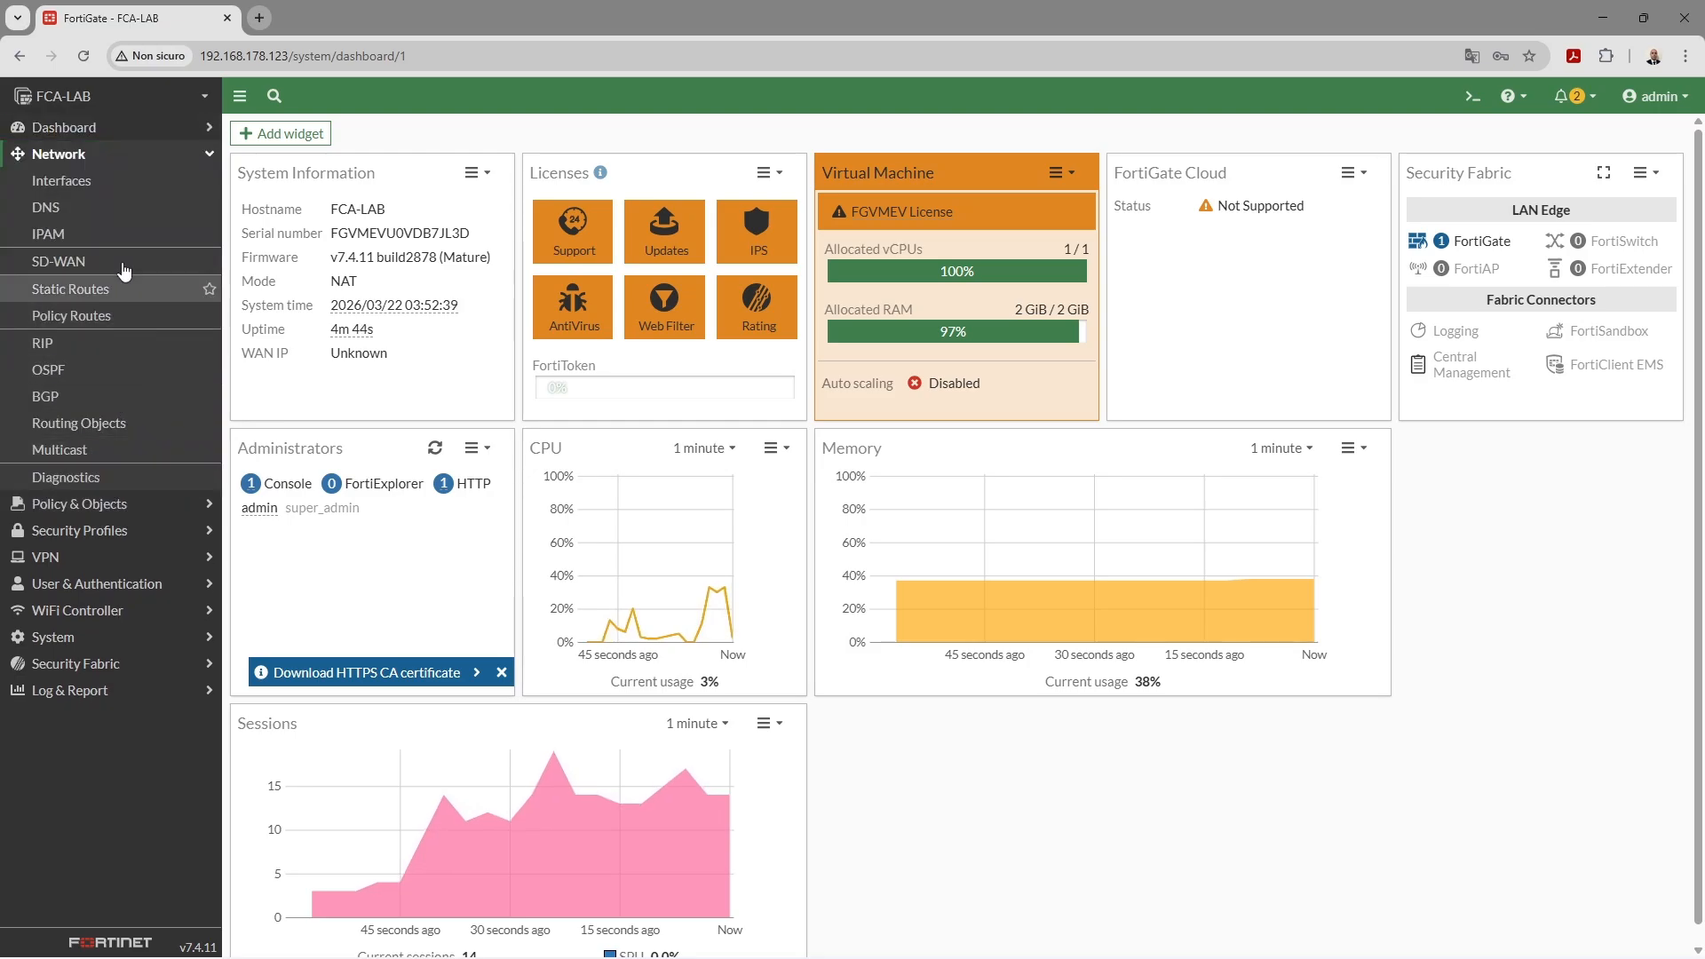
pyautogui.click(116, 201)
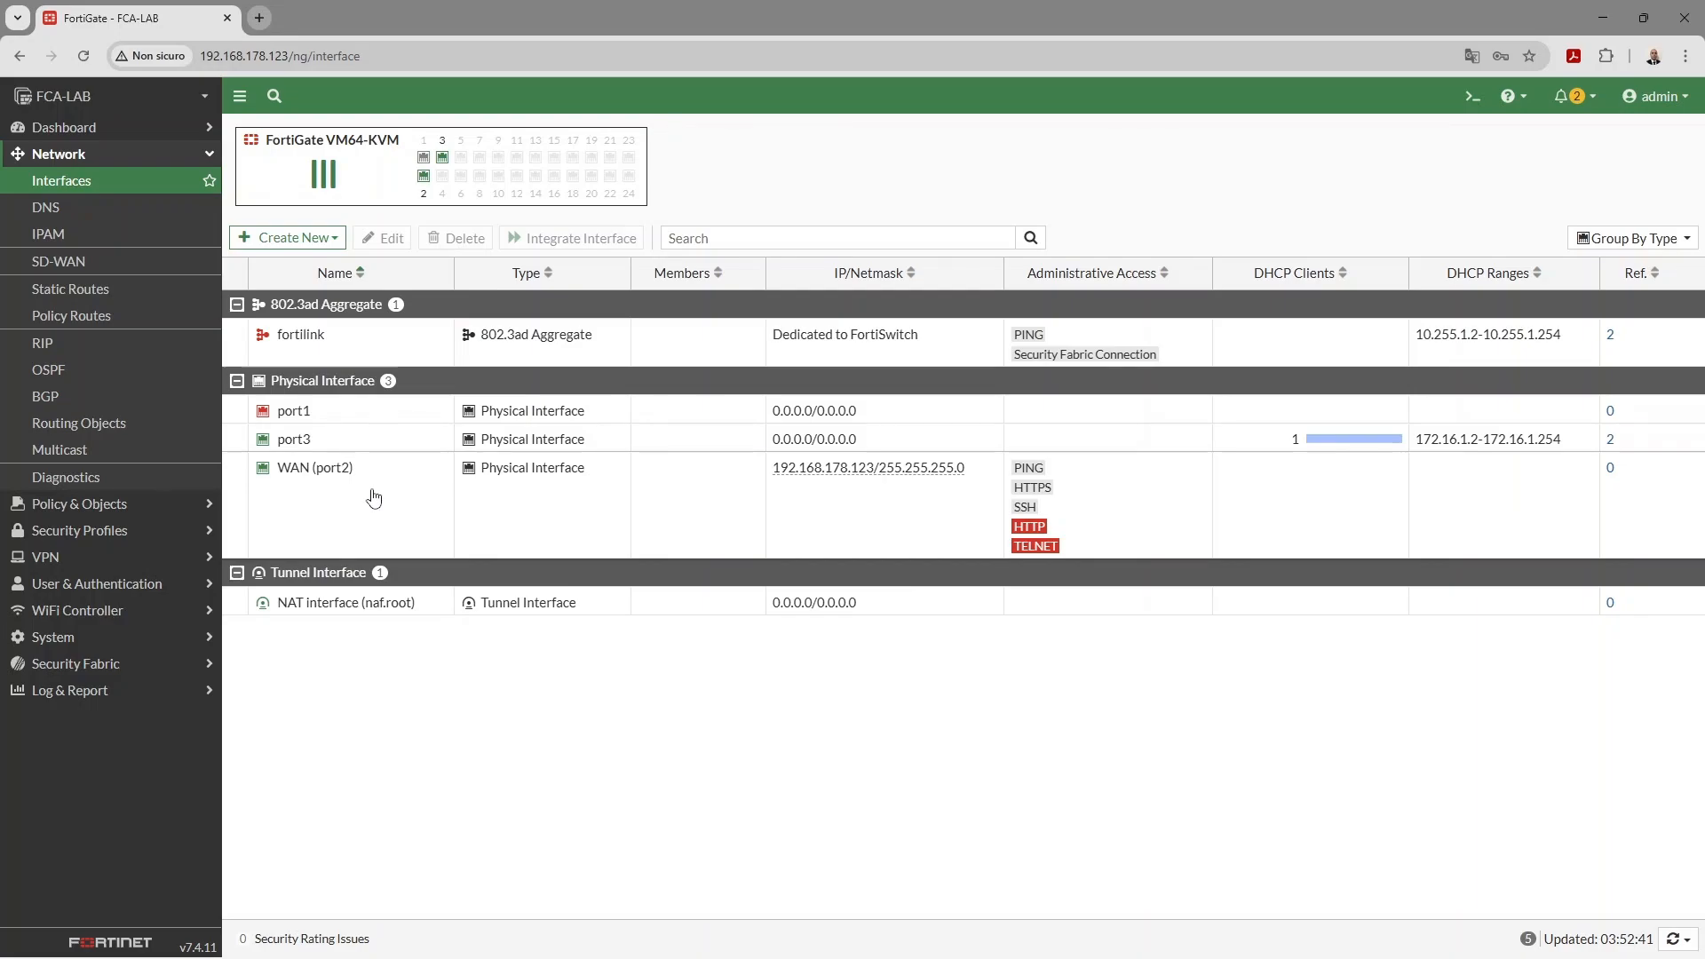
# - Give port3 alias LAN, role LAN and IP/Netmask 172.16.1.1/24
pyautogui.doubleClick(388, 445)
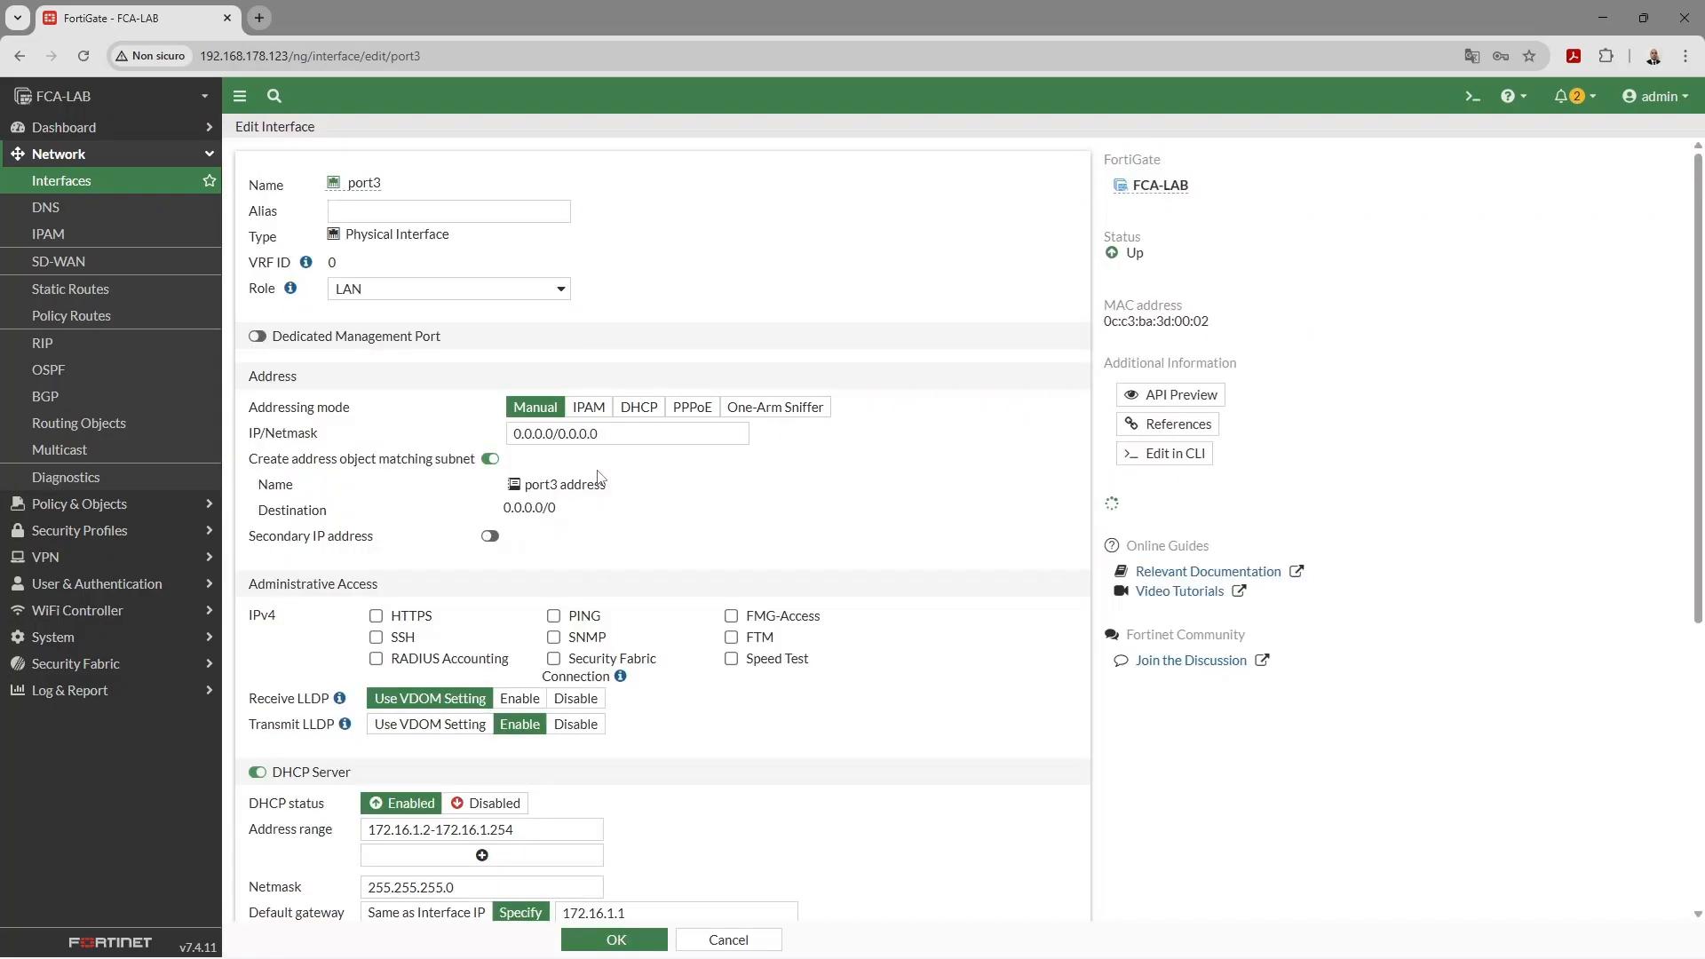
pyautogui.write('LAN')
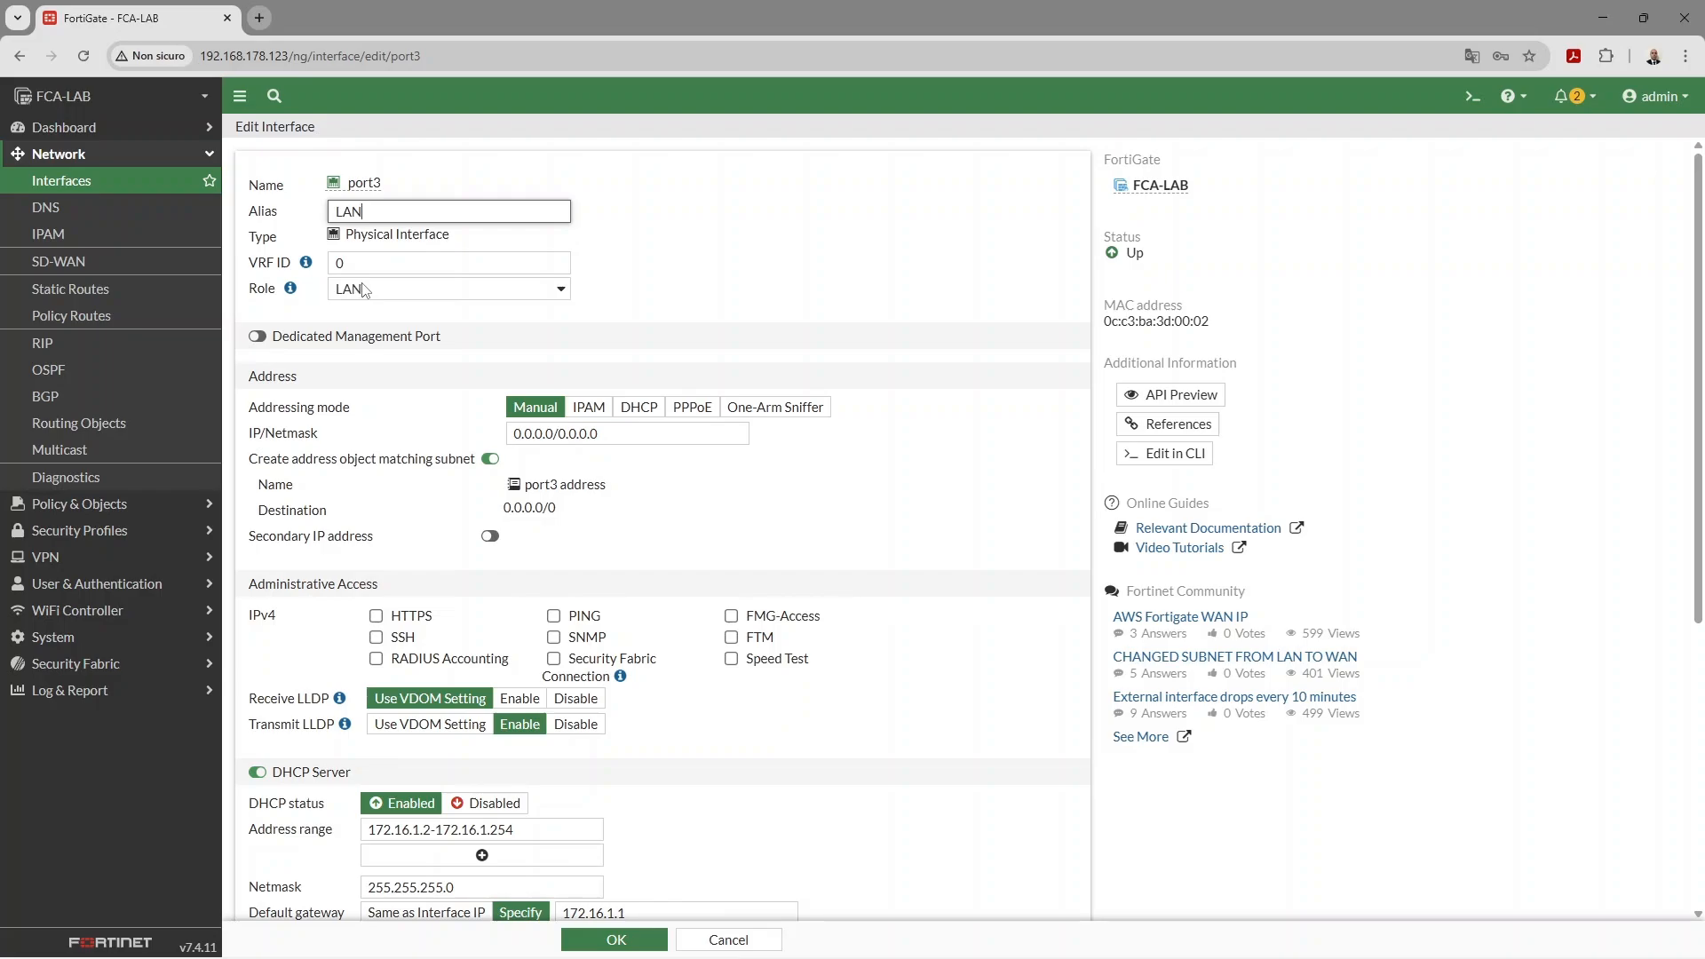
pyautogui.click(403, 301)
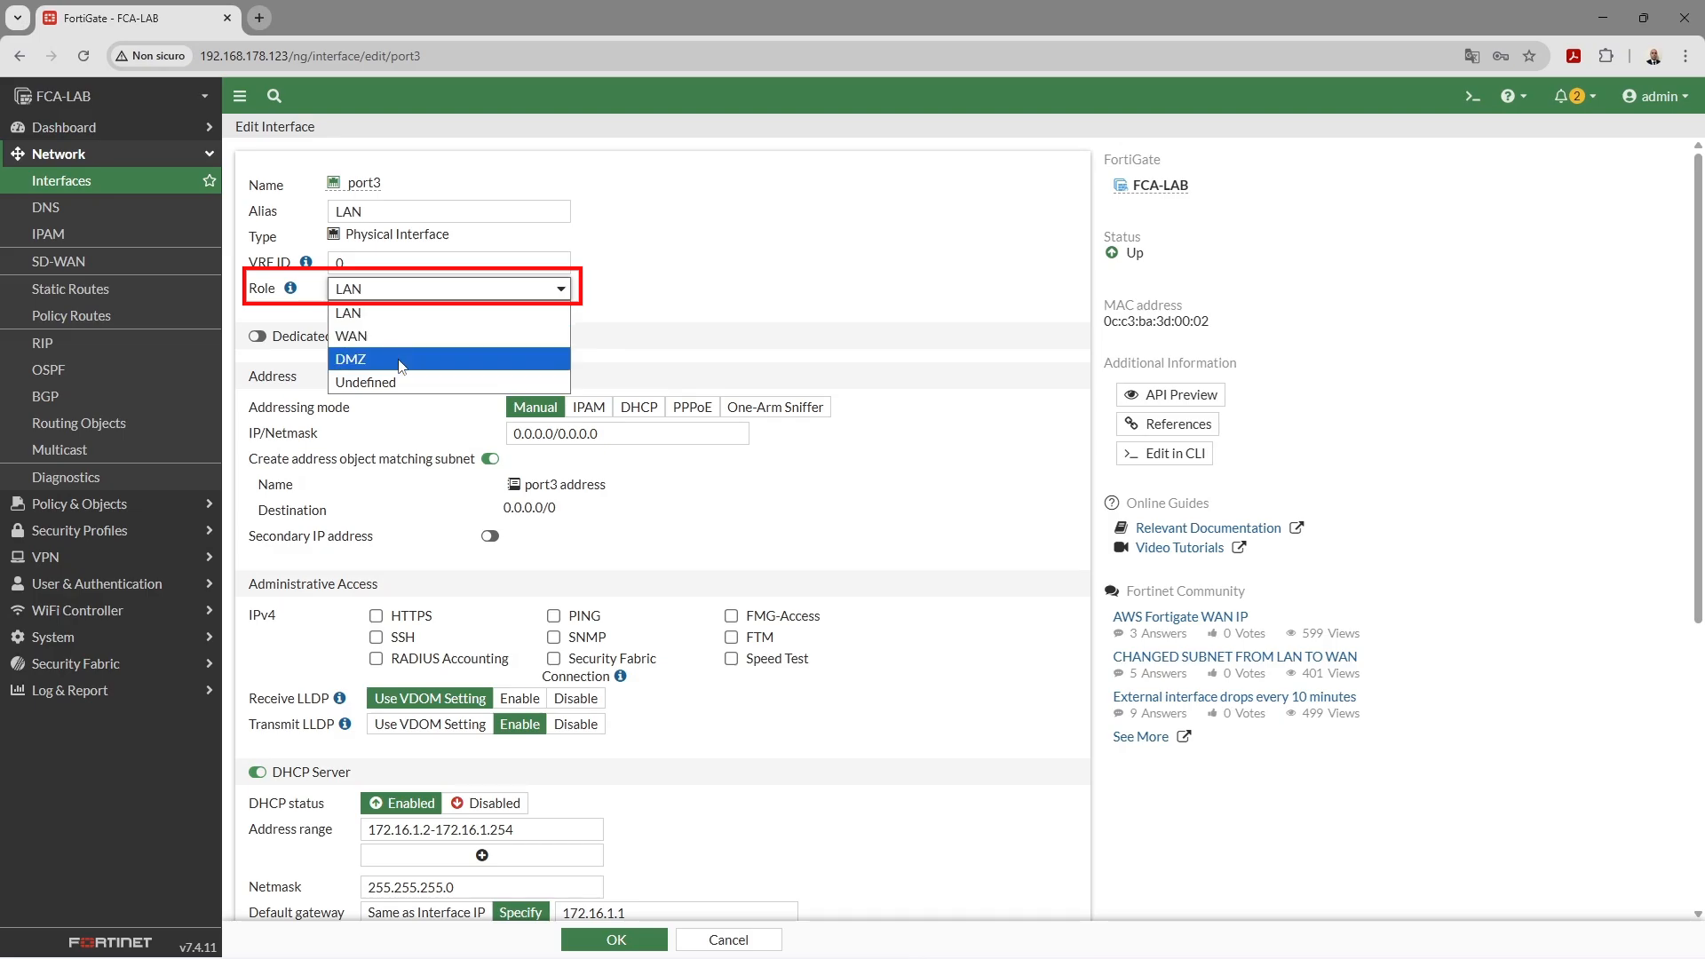
pyautogui.click(404, 323)
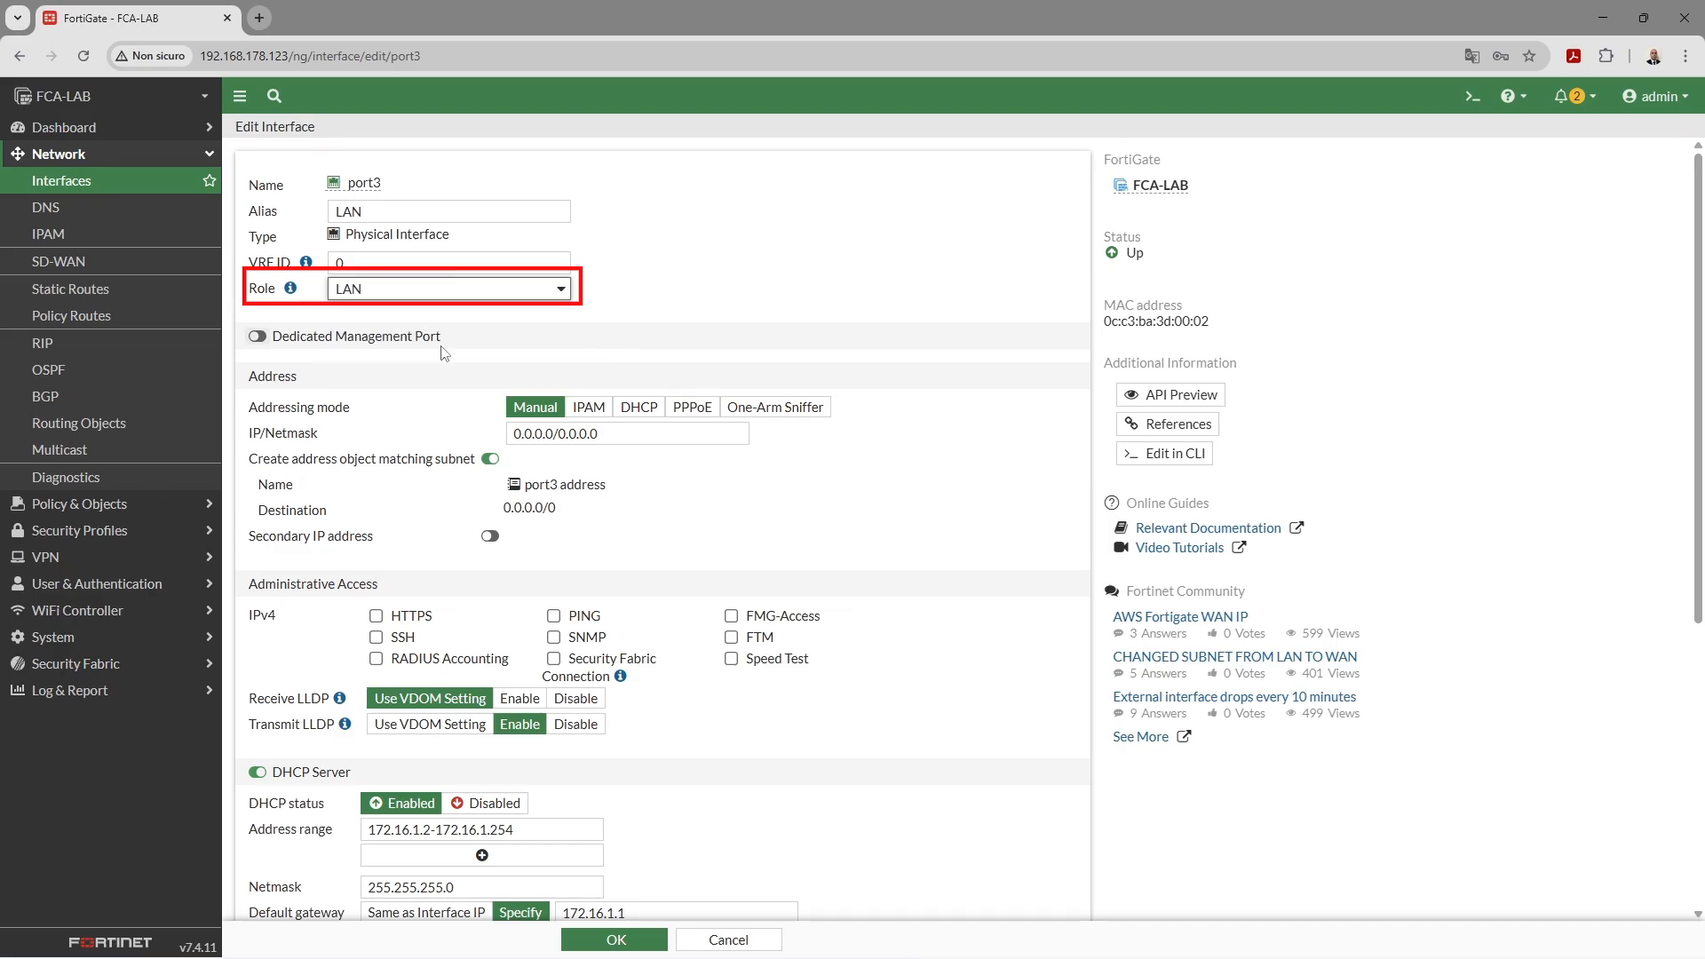
pyautogui.click(619, 433)
pyautogui.write('172.16.1.1')
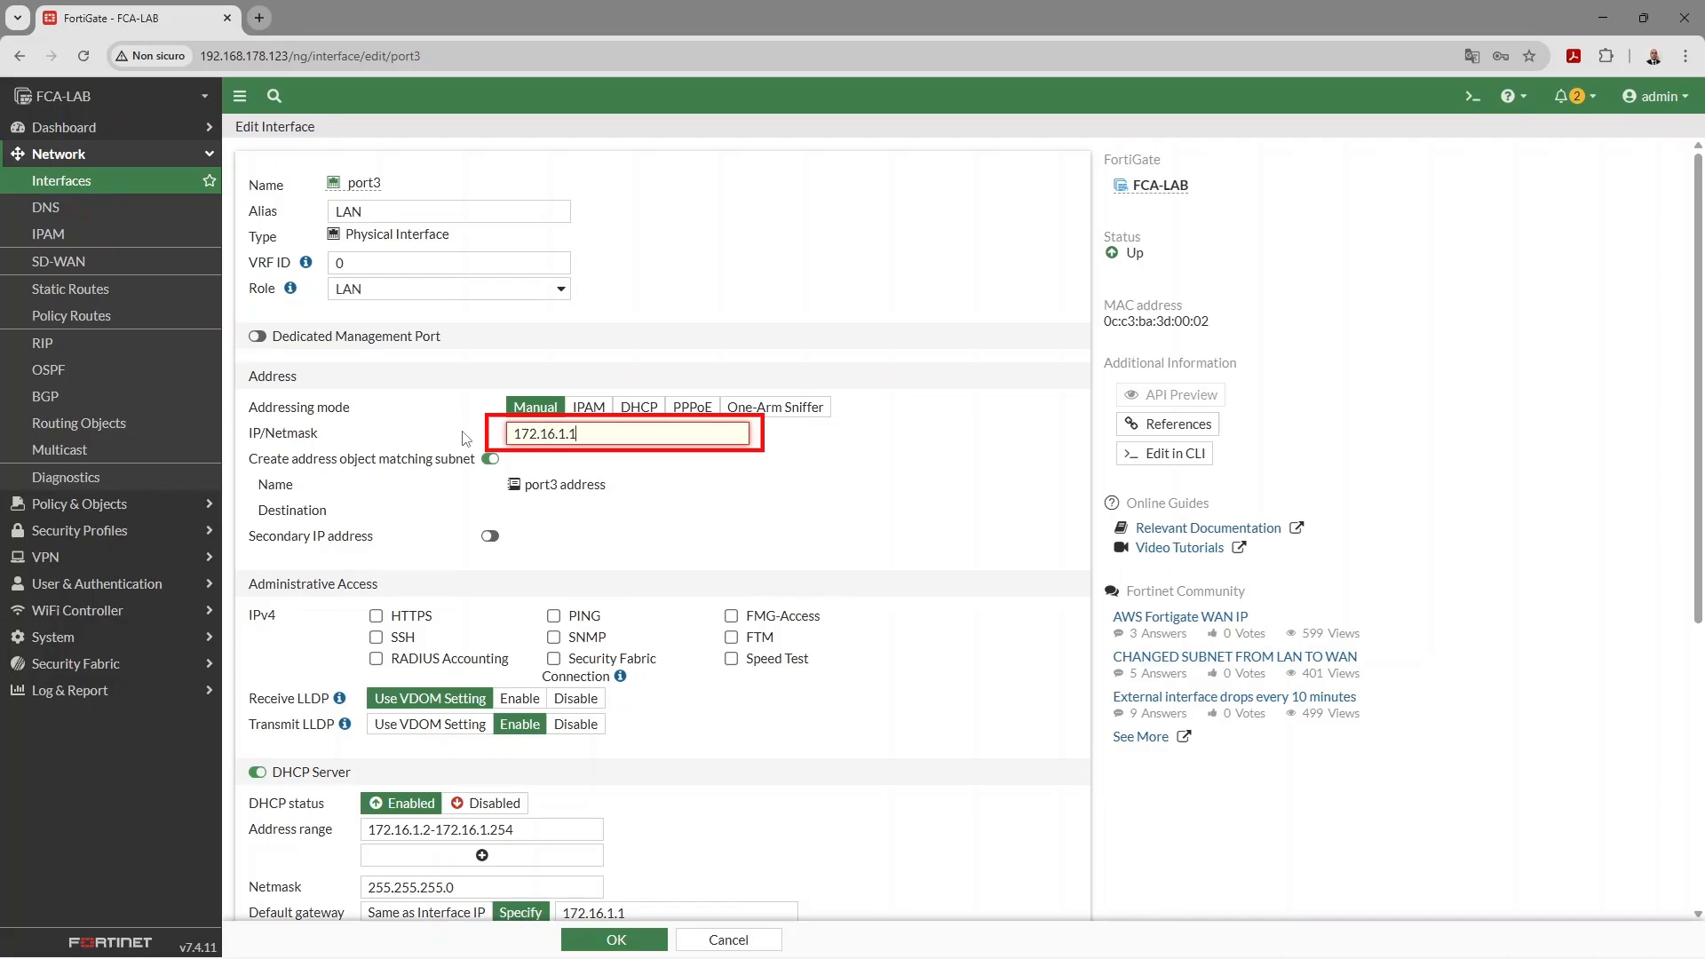
pyautogui.write('/24')
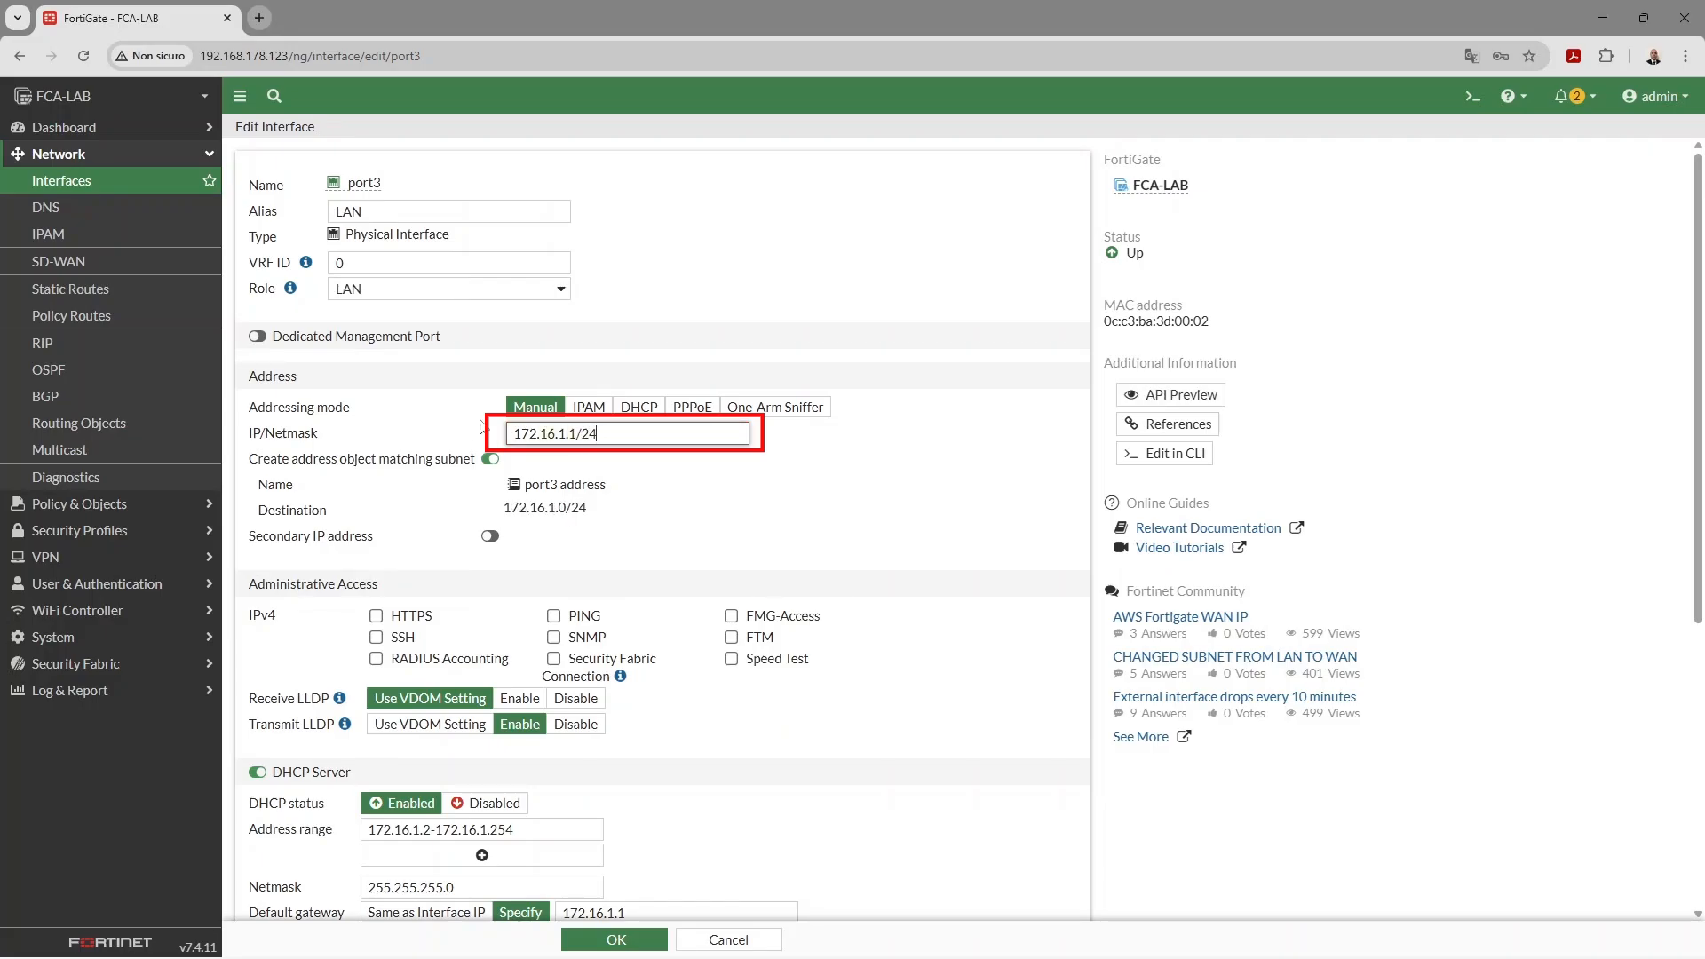
# - Allow HTTPS, PING and SSH management on port3 and save it
pyautogui.scroll(-2, 746, 484)
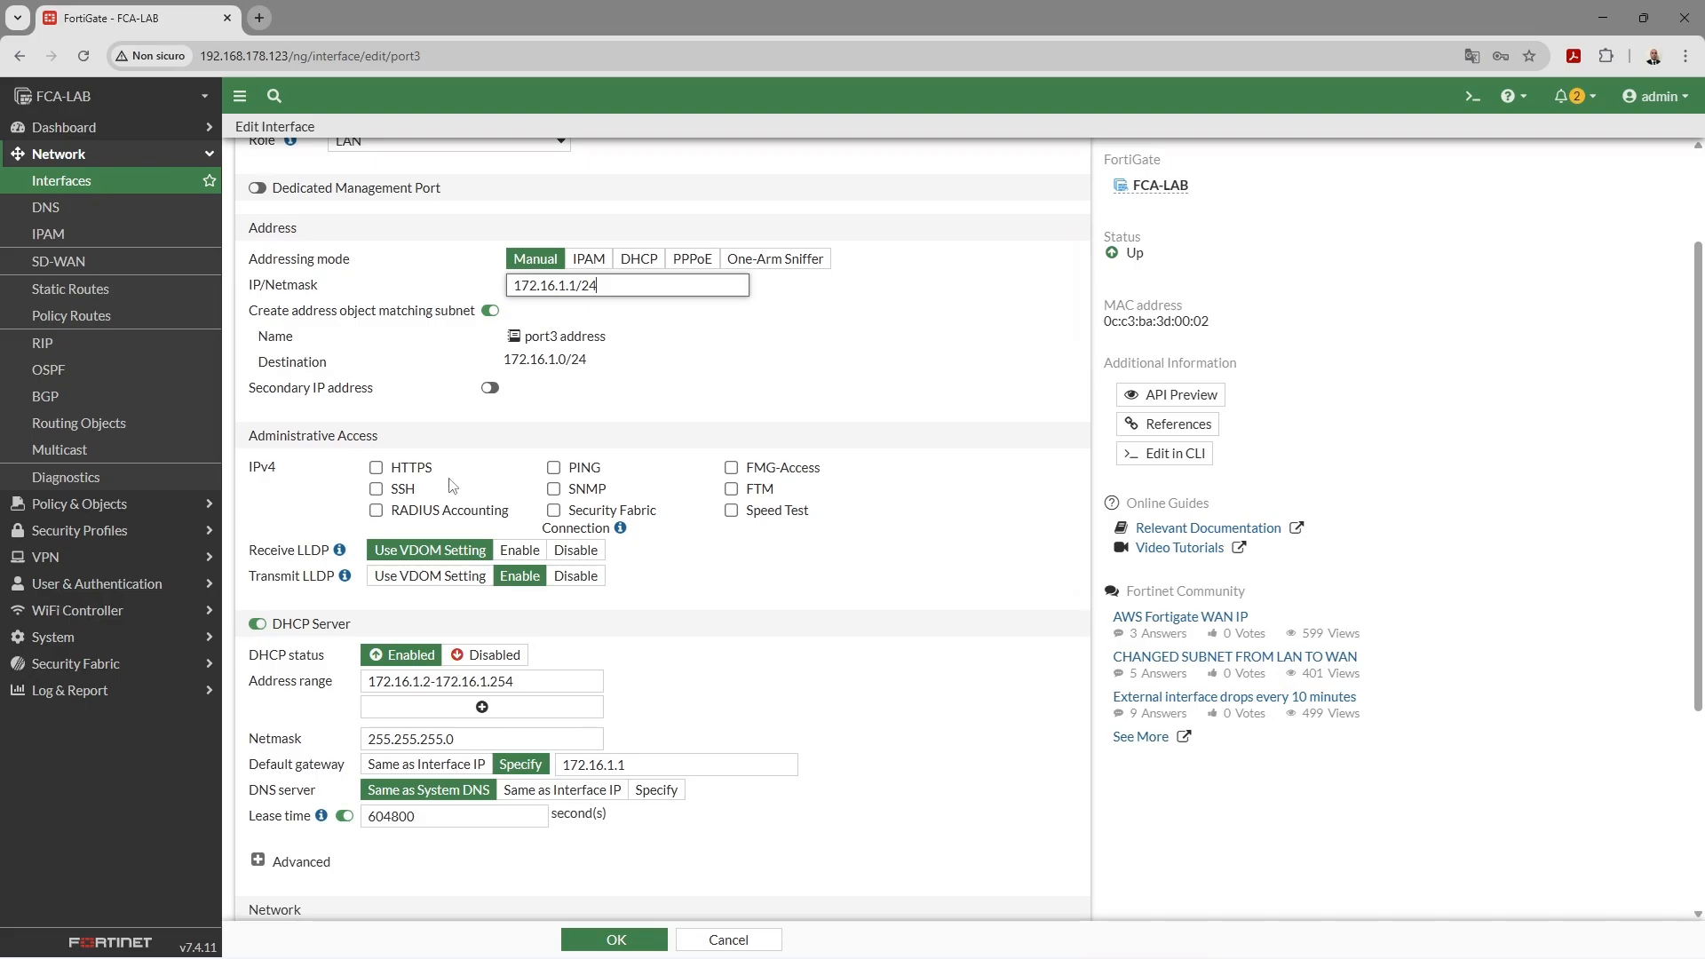
pyautogui.click(375, 468)
pyautogui.click(554, 468)
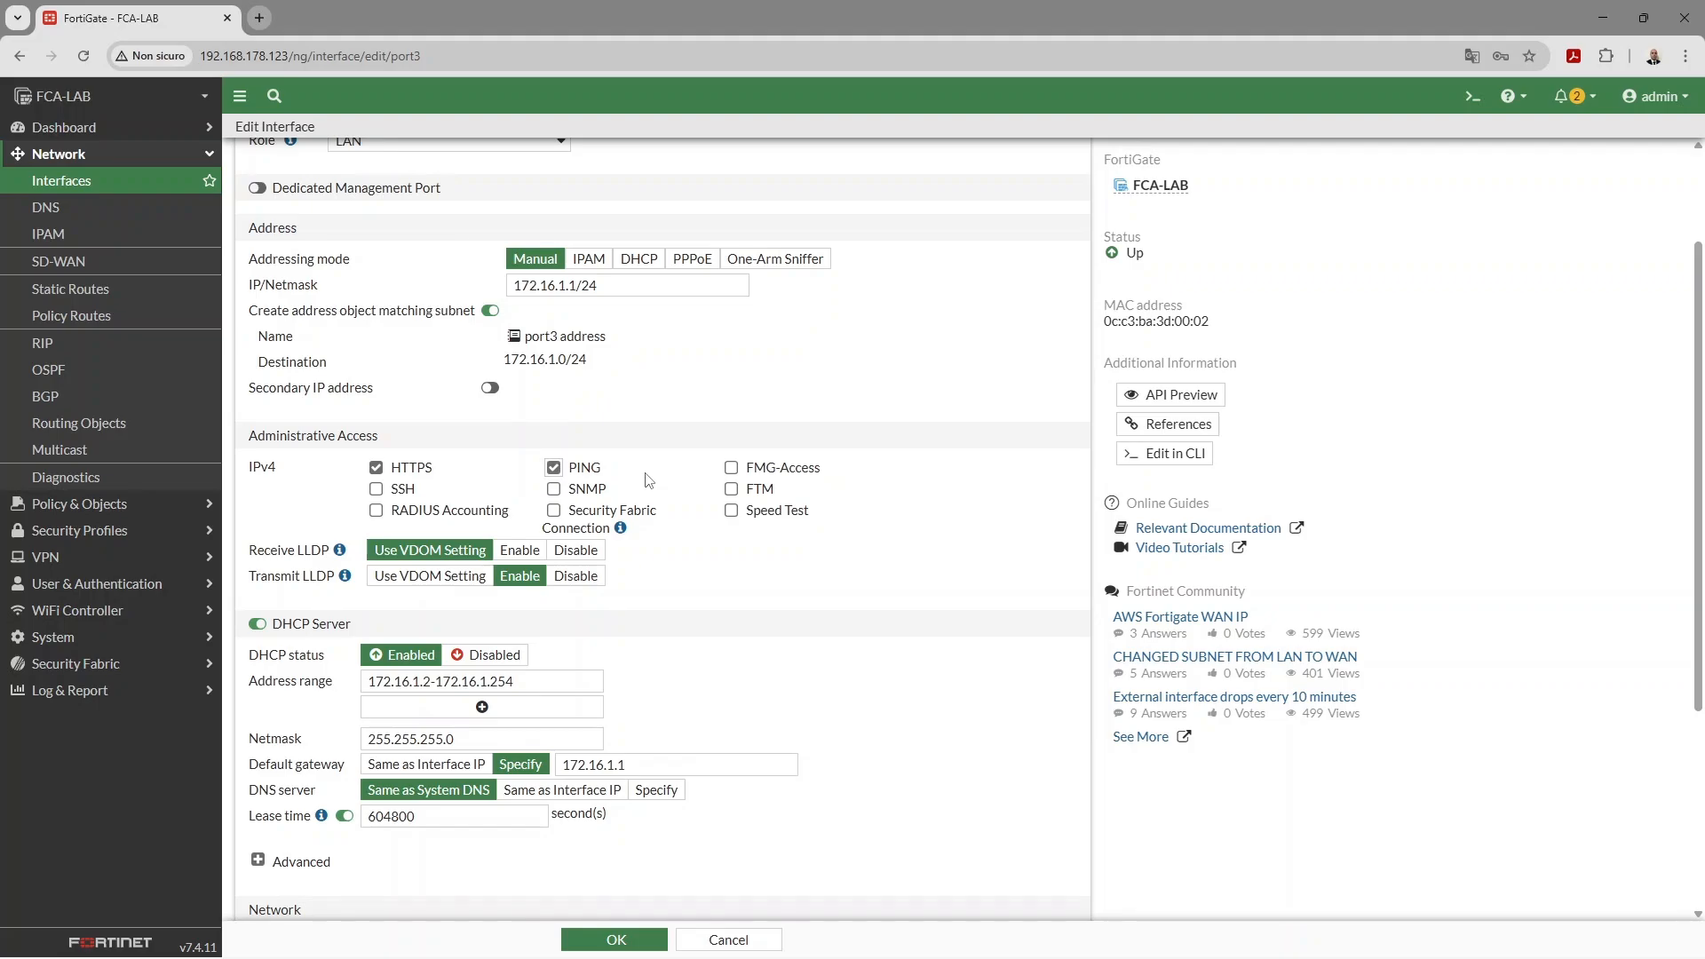
pyautogui.click(375, 489)
pyautogui.scroll(-3, 397, 415)
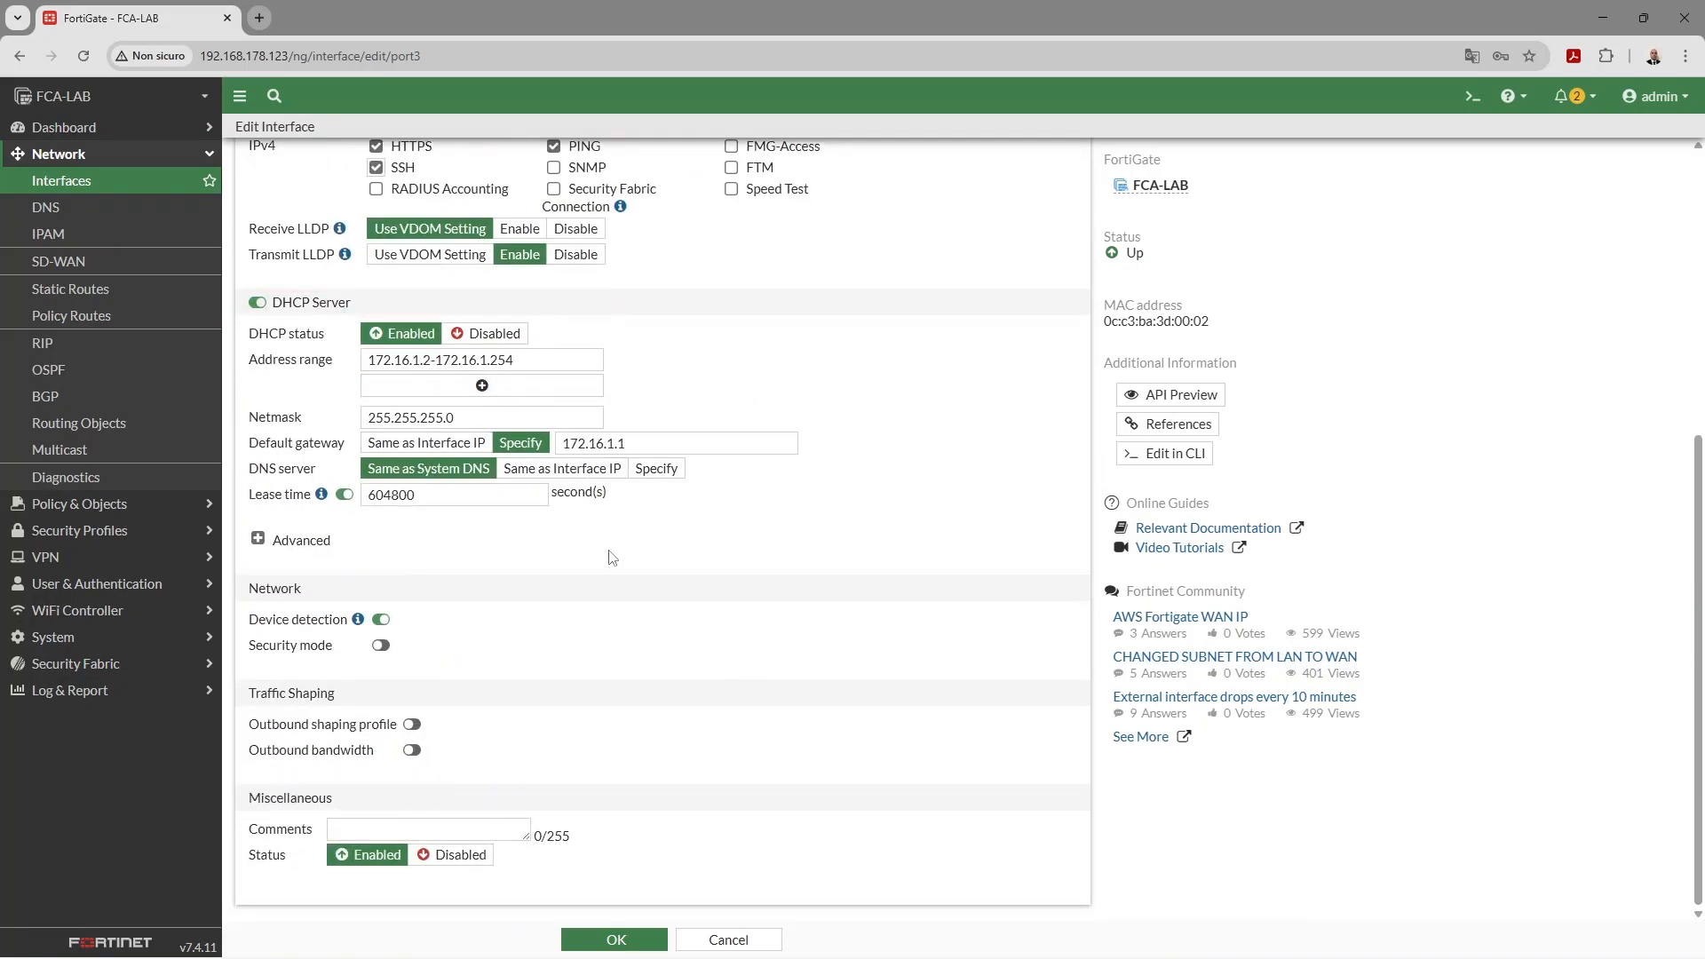
pyautogui.scroll(5, 666, 601)
pyautogui.scroll(-5, 666, 675)
pyautogui.click(648, 934)
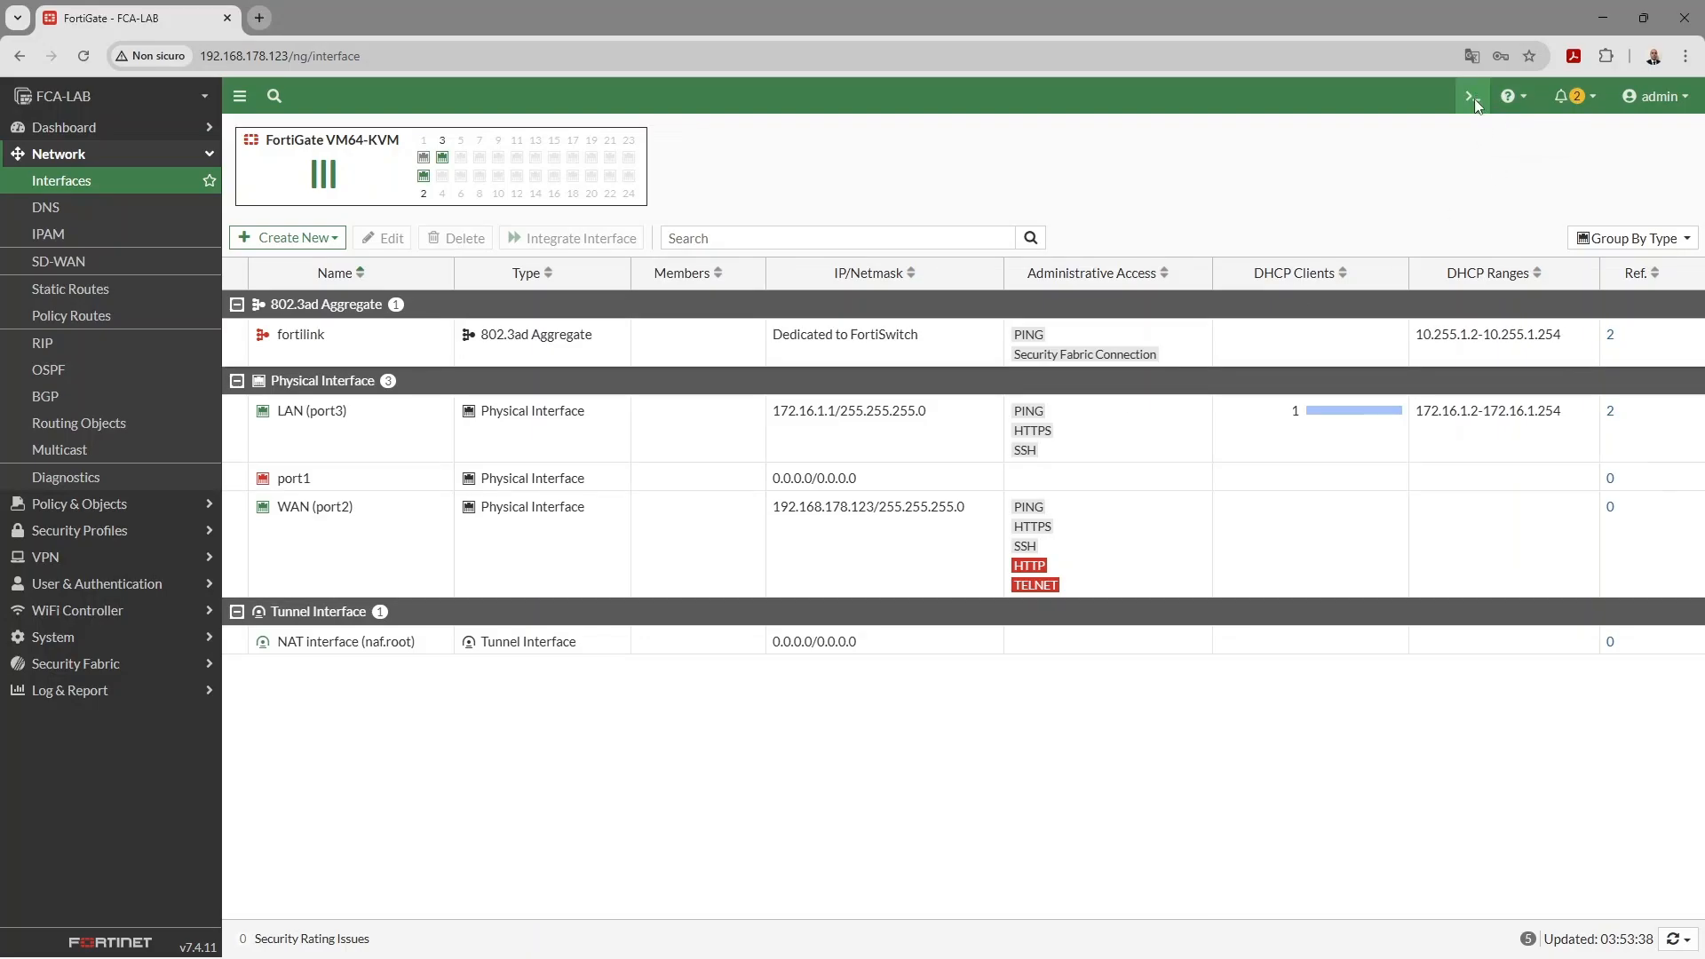
# - Run 'execute ping 8.8.8.8' in the FortiGate CLI console, fixing a stray trailing dot
pyautogui.click(1473, 96)
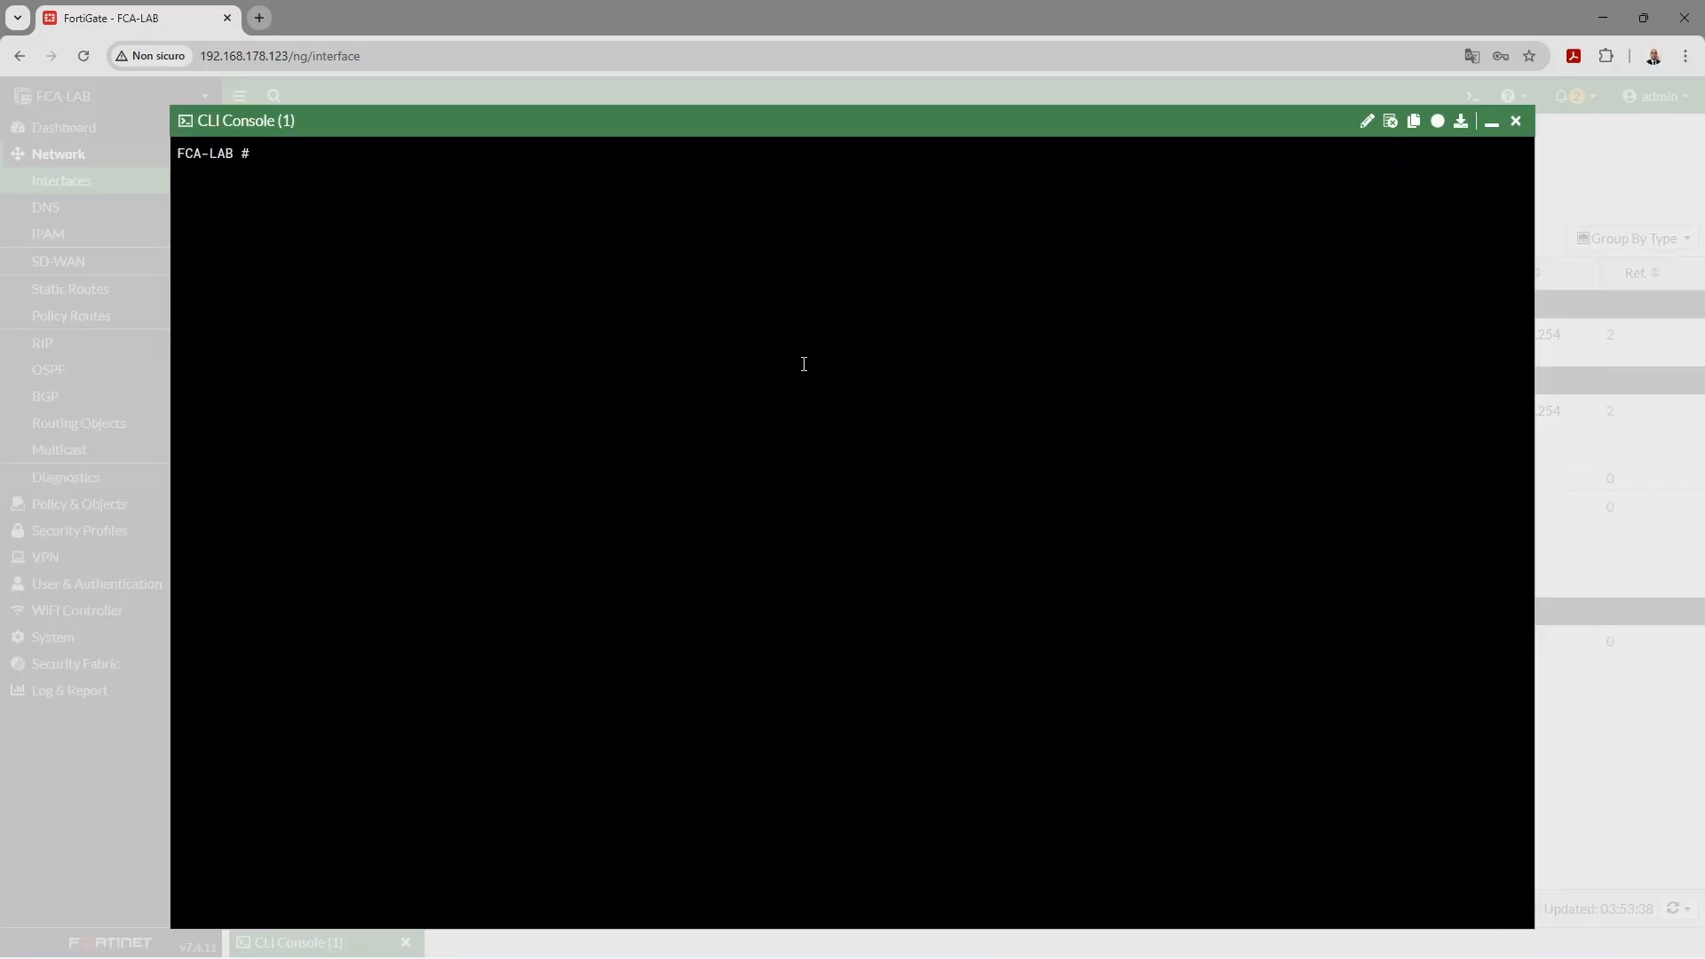
pyautogui.write('EX')
pyautogui.press('BackSpace')
pyautogui.press('BackSpace')
pyautogui.write('ex')
pyautogui.press('Tab')
pyautogui.write('ping 8.8.8.8.')
pyautogui.press('Return')
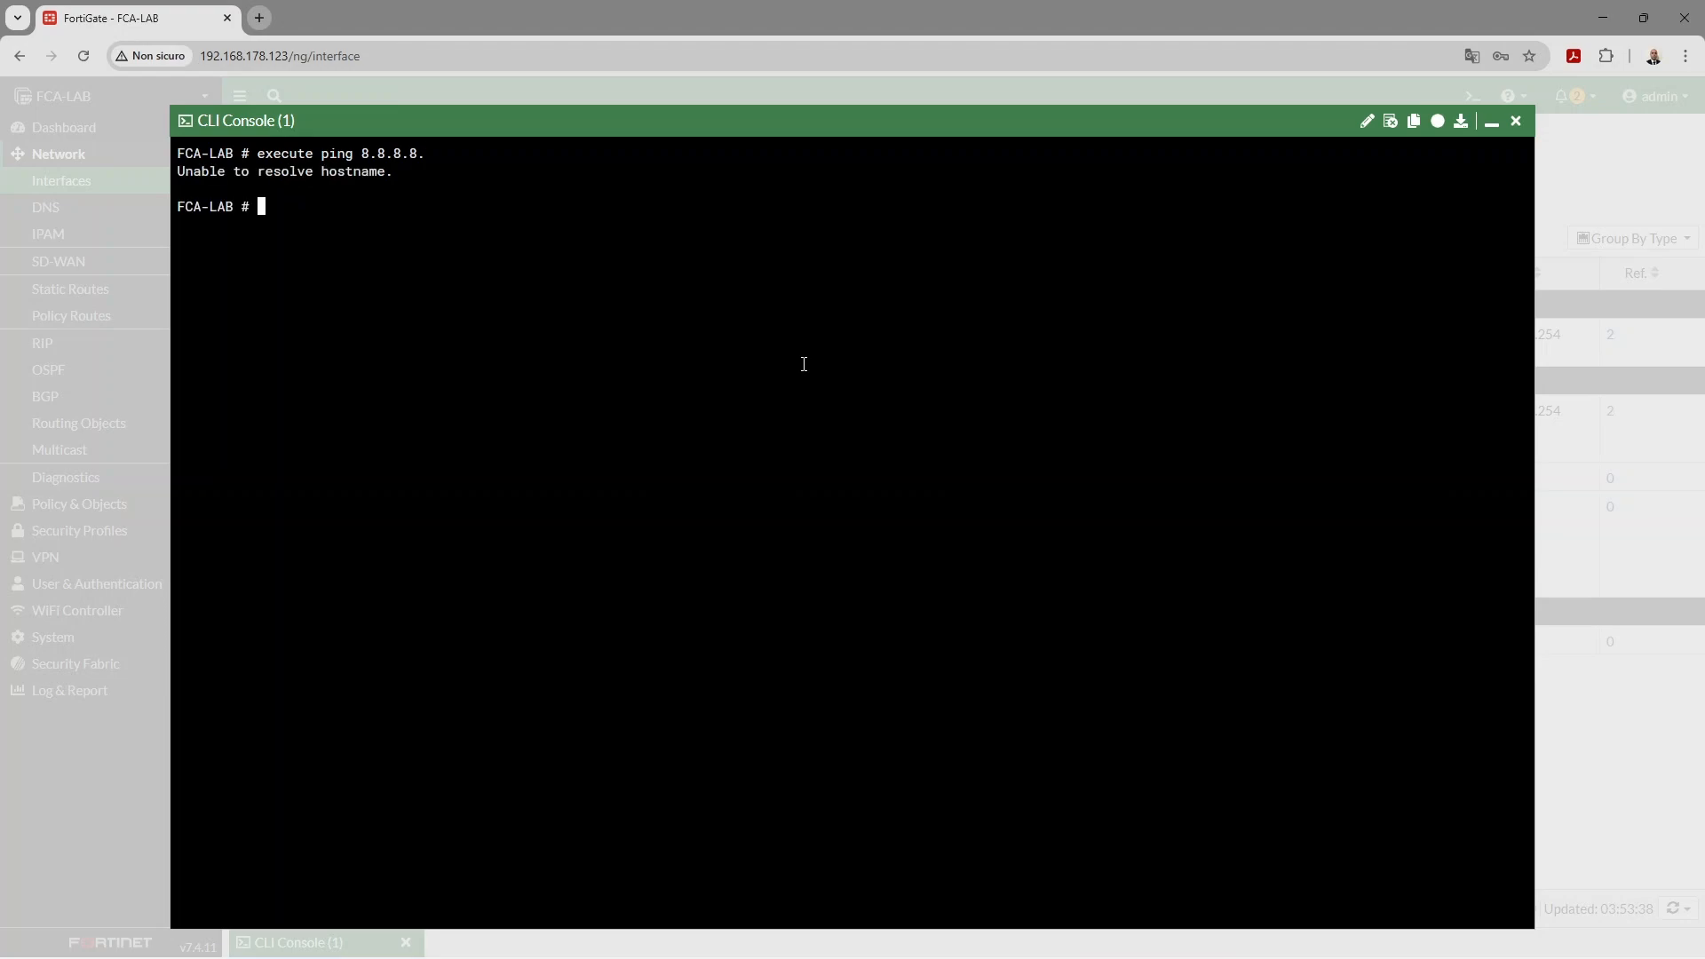
pyautogui.press('Up')
pyautogui.press('BackSpace')
pyautogui.press('Return')
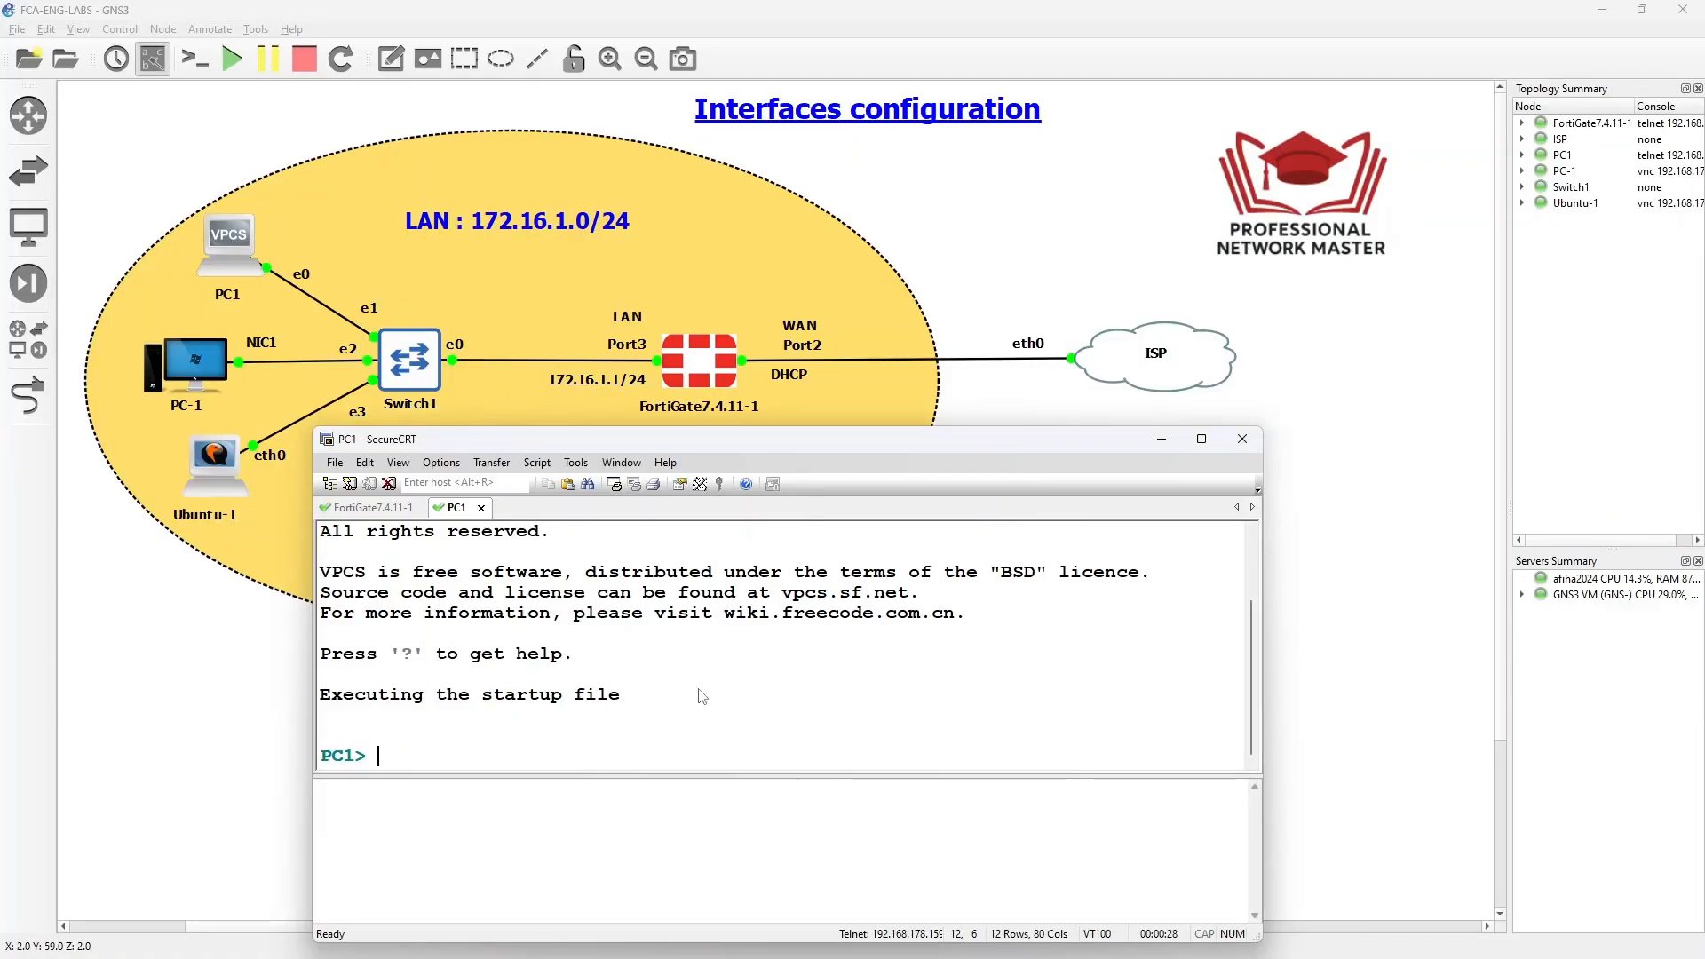
# - Check PC1's IP settings and obtain an address with 'ip dhcp'
pyautogui.write('show ip')
pyautogui.press('Return')
pyautogui.write('ip')
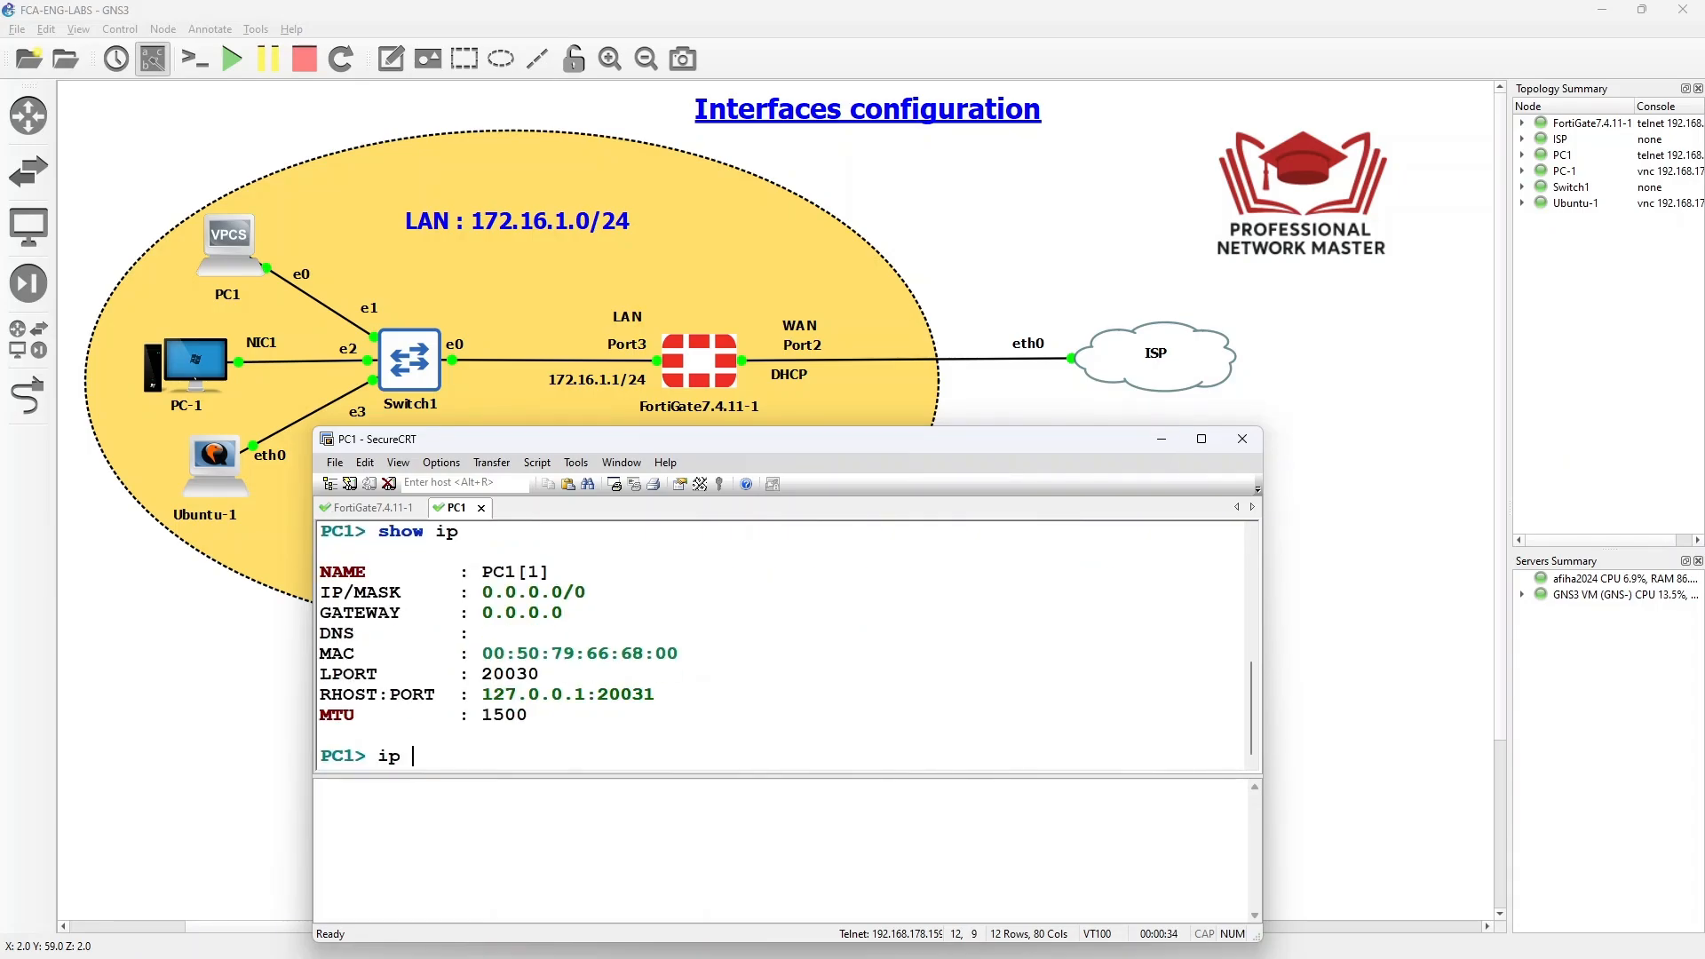
pyautogui.write(' dhcp')
pyautogui.press('Return')
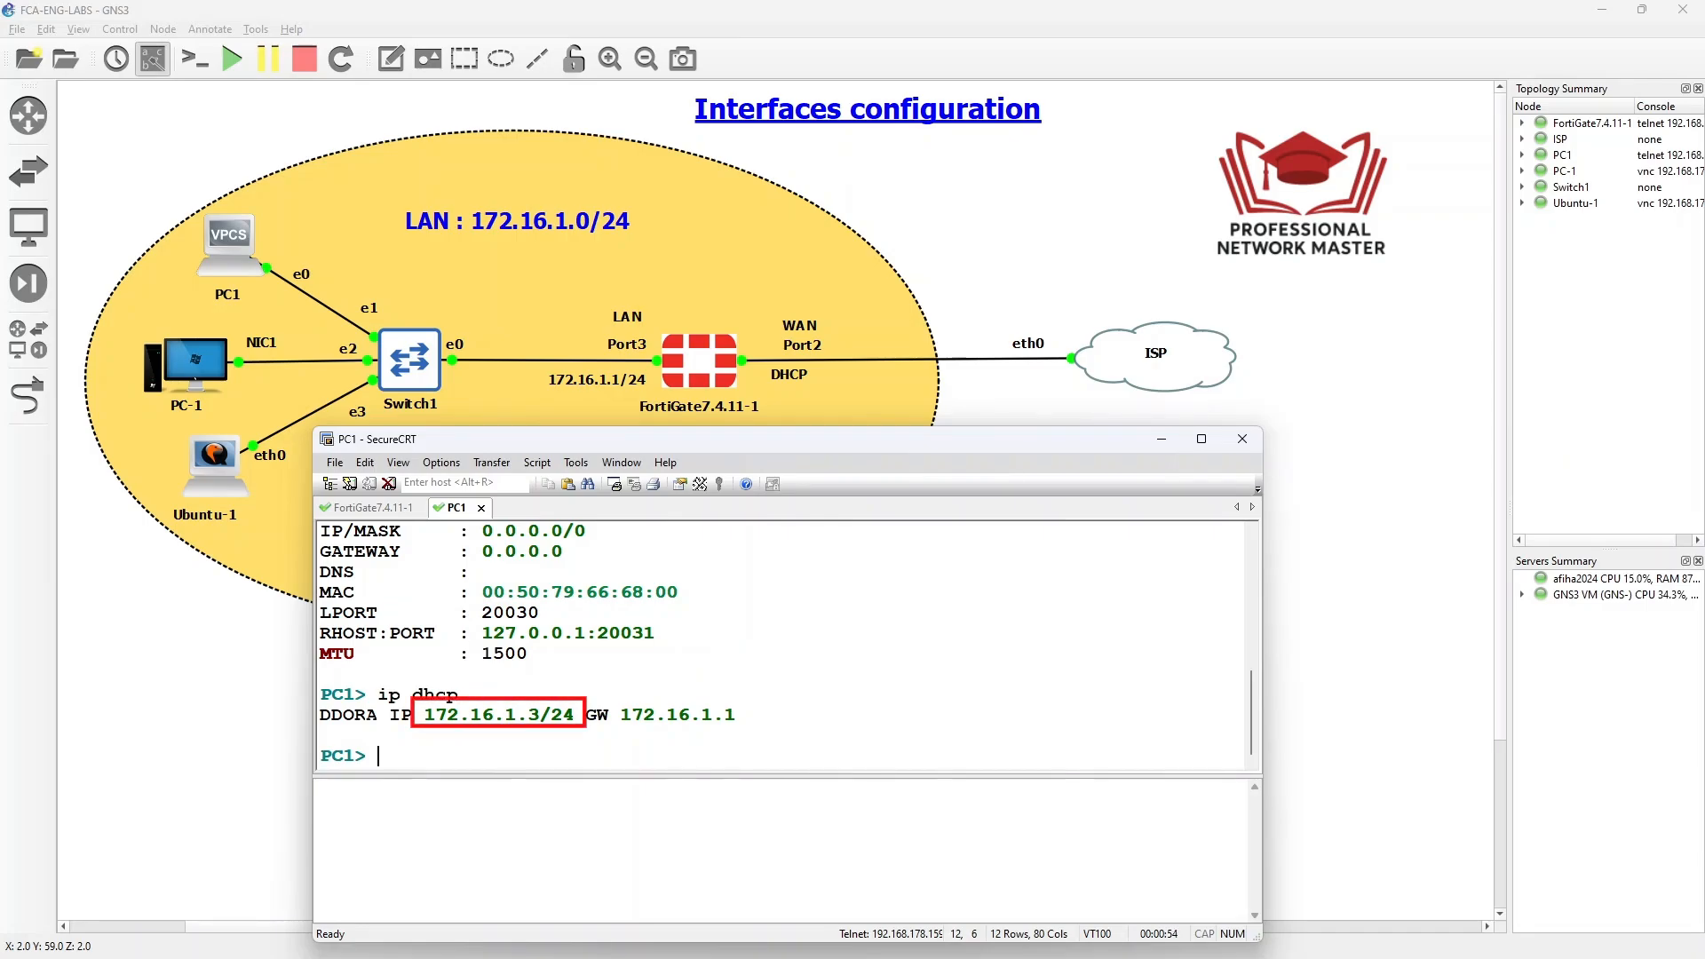
# - Ping the FortiGate LAN address 172.16.1.1 from PC1, then ping 8.8.8.8
pyautogui.write('ping')
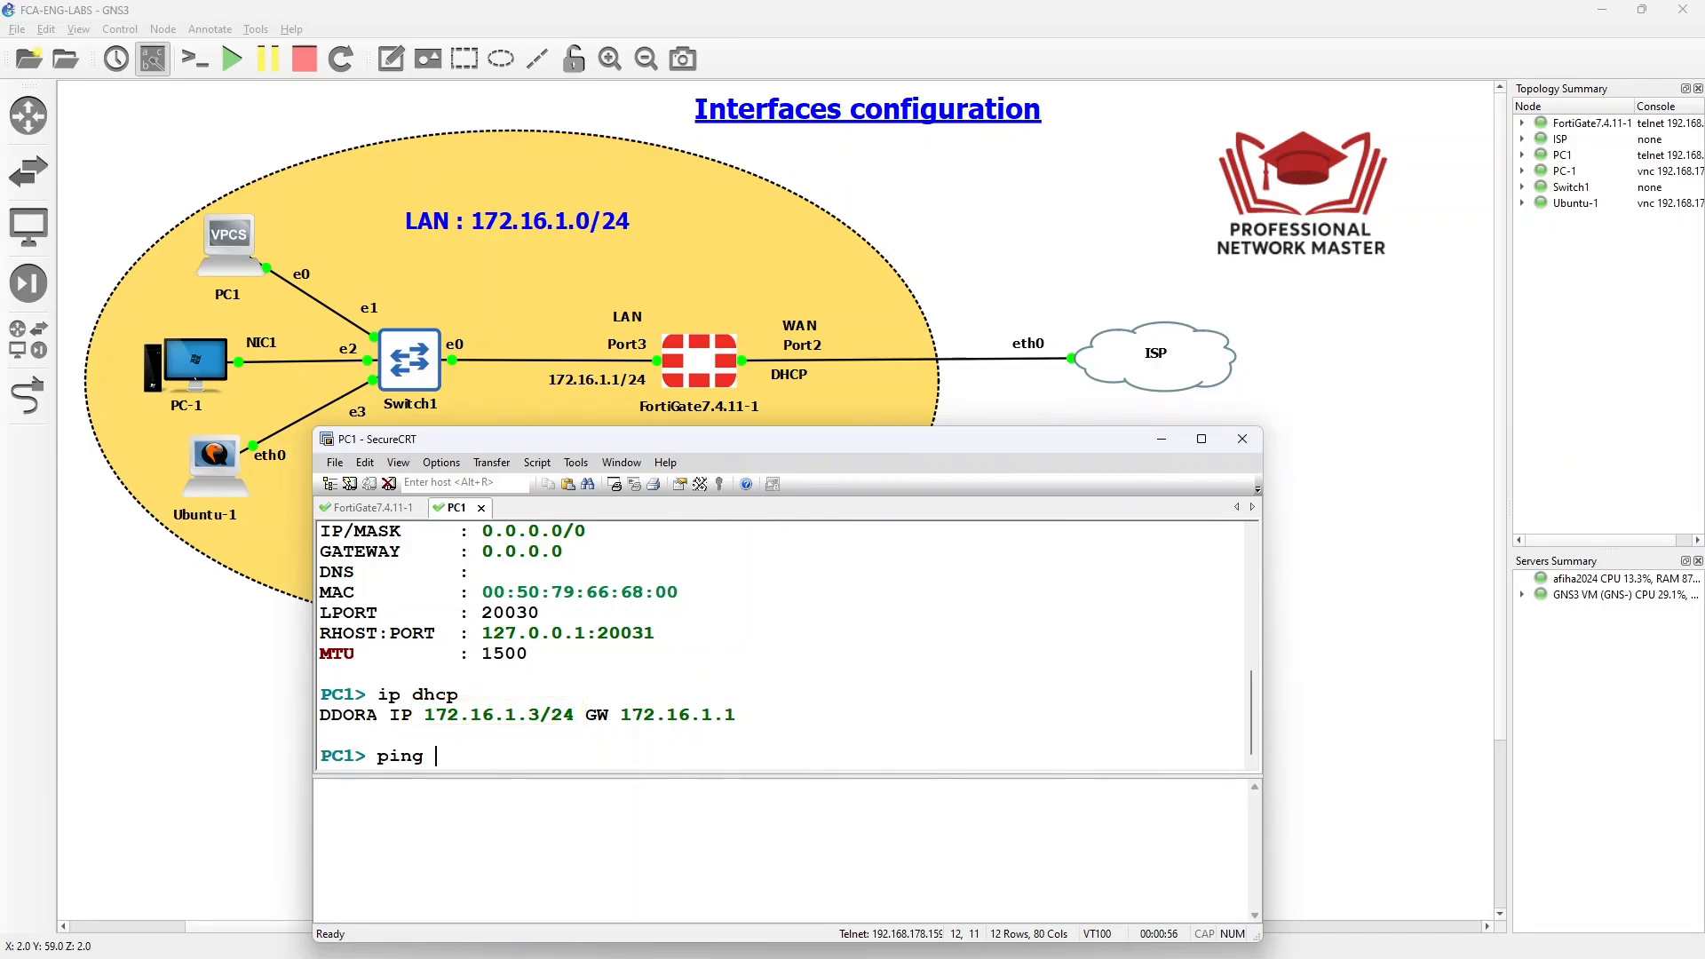
pyautogui.write(' 172.16.1.1')
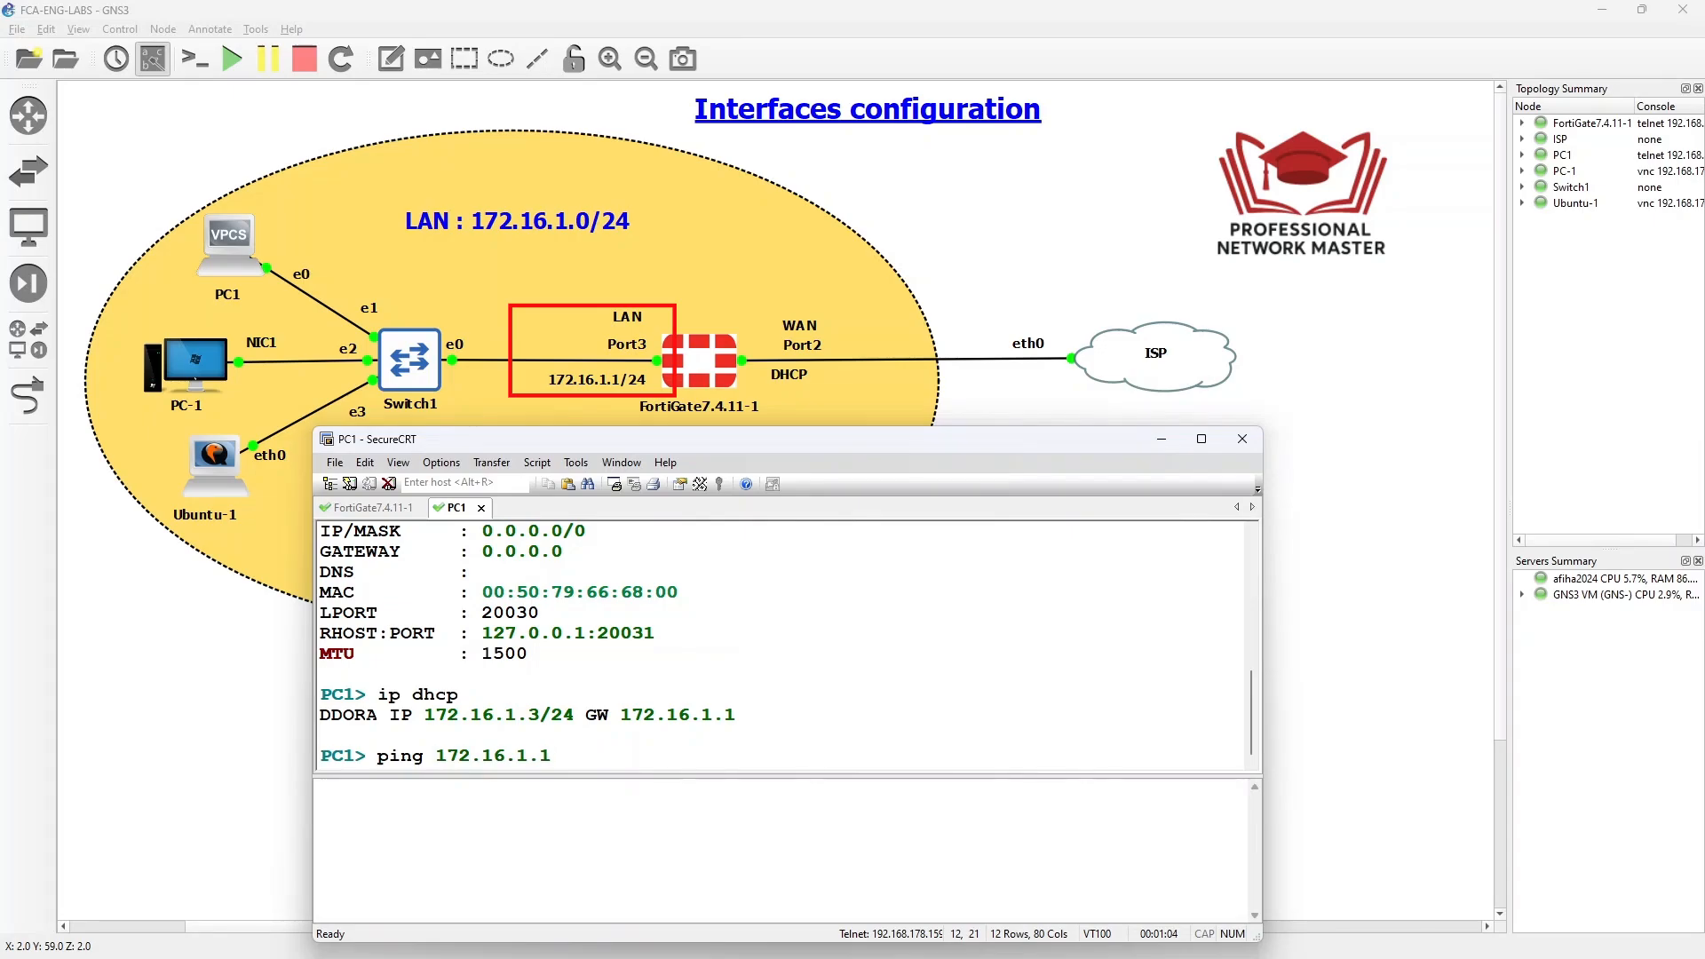
pyautogui.press('Return')
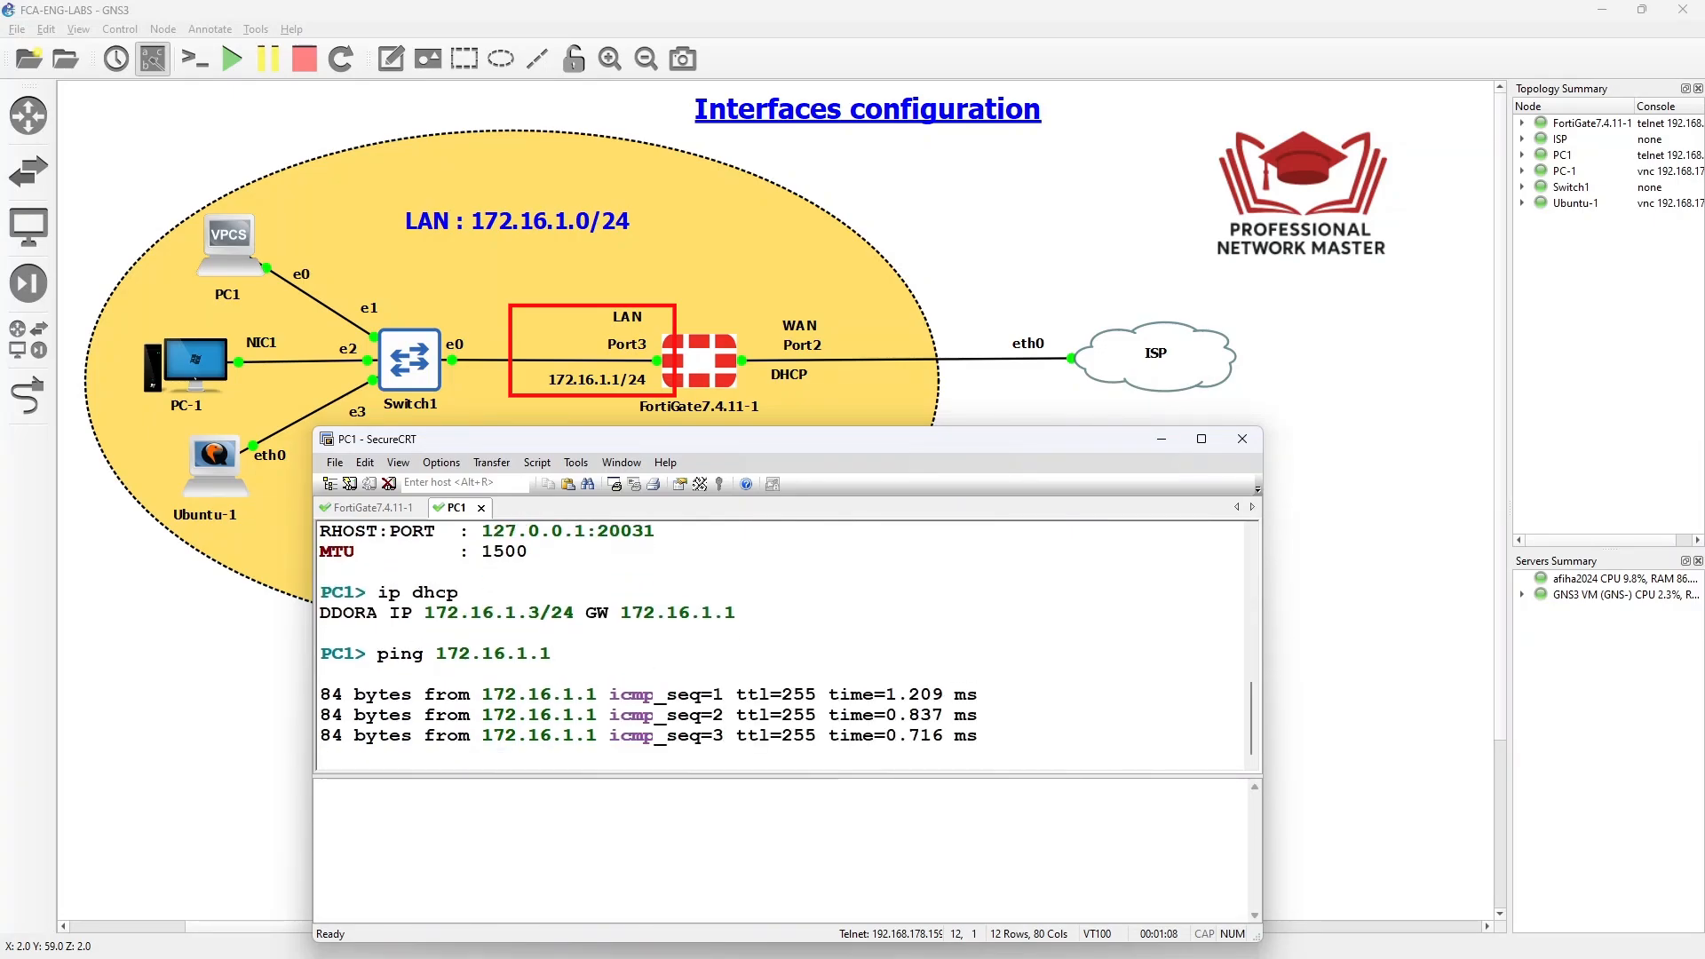
pyautogui.hotkey('ctrl', 'c')
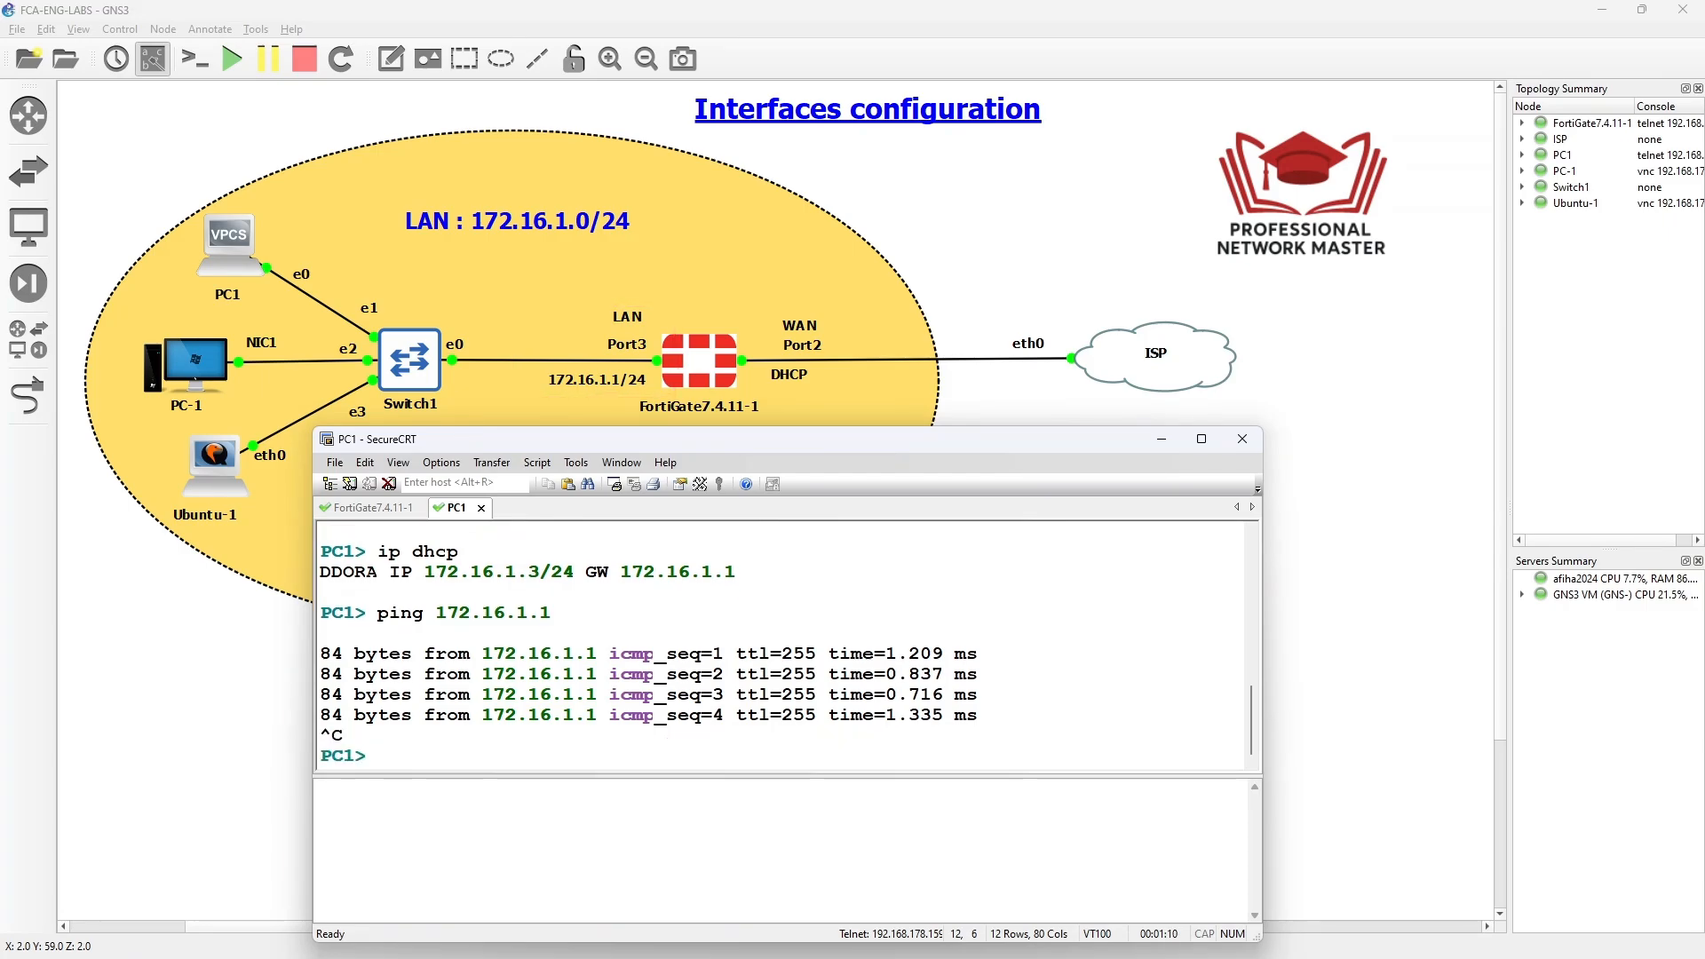
pyautogui.press('Up')
pyautogui.press('BackSpace')
pyautogui.press('BackSpace')
pyautogui.press('BackSpace')
pyautogui.press('BackSpace')
pyautogui.press('BackSpace')
pyautogui.press('BackSpace')
pyautogui.press('BackSpace')
pyautogui.press('BackSpace')
pyautogui.press('BackSpace')
pyautogui.press('BackSpace')
pyautogui.write('8.8.8.8')
pyautogui.press('Return')
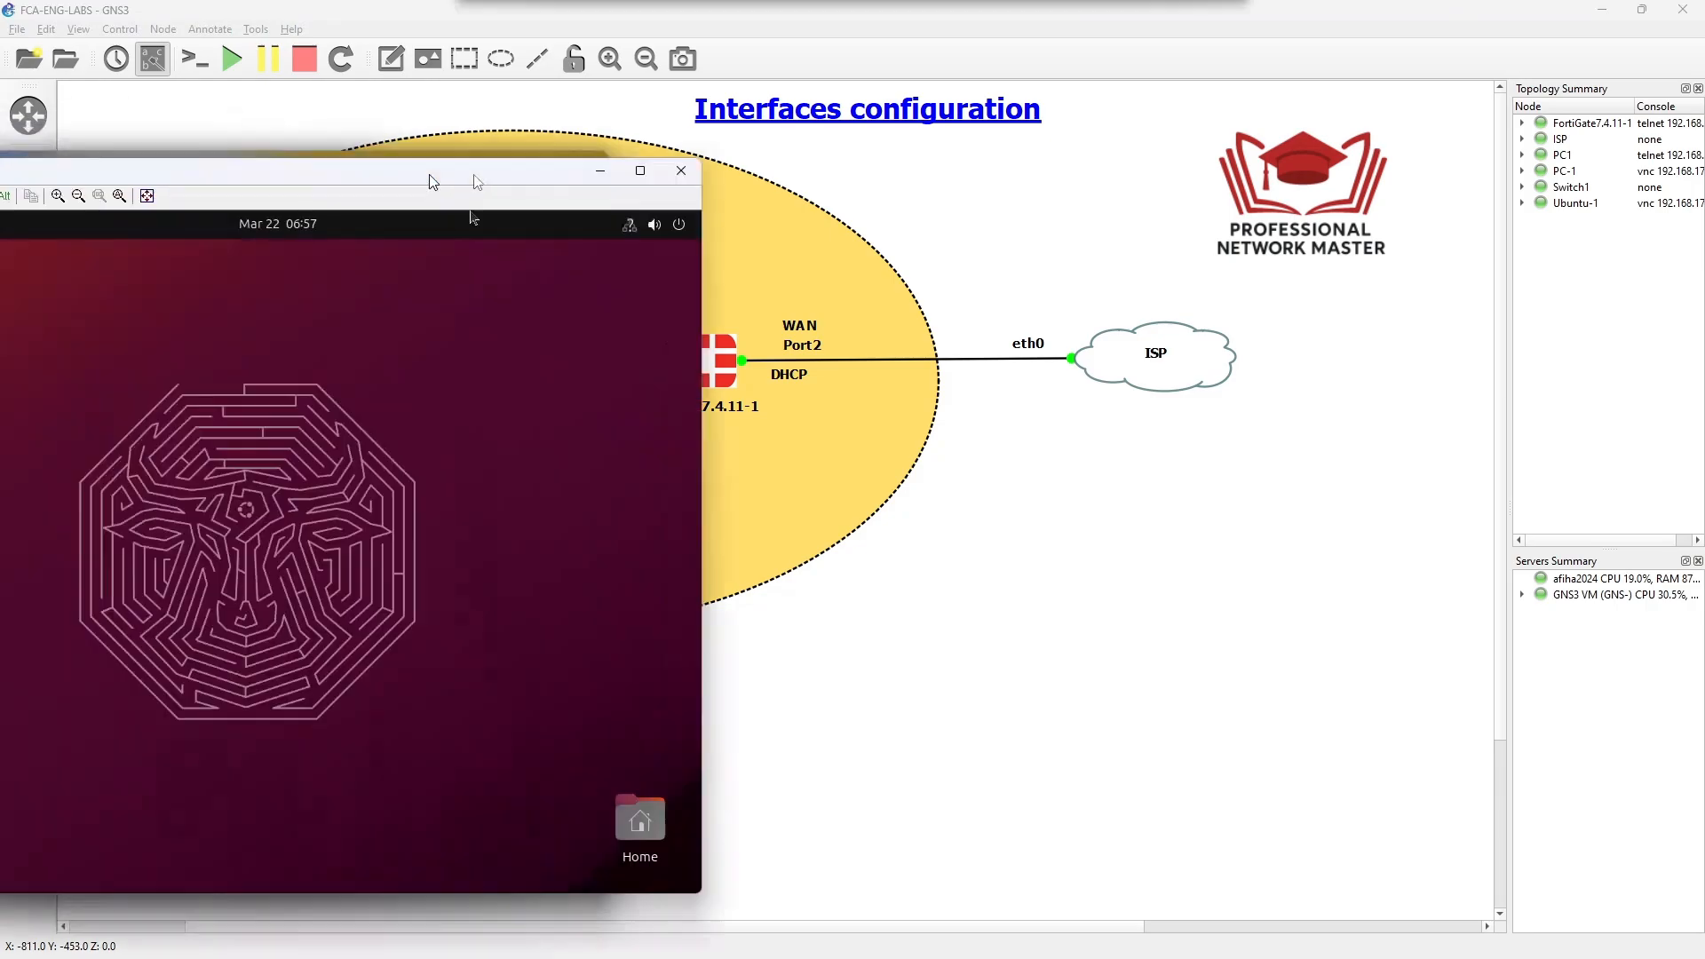
# - Launch a Terminal on Ubuntu-1 from Show Applications, closing a mistakenly opened System Monitor
pyautogui.moveTo(429, 174); pyautogui.dragTo(952, 165)
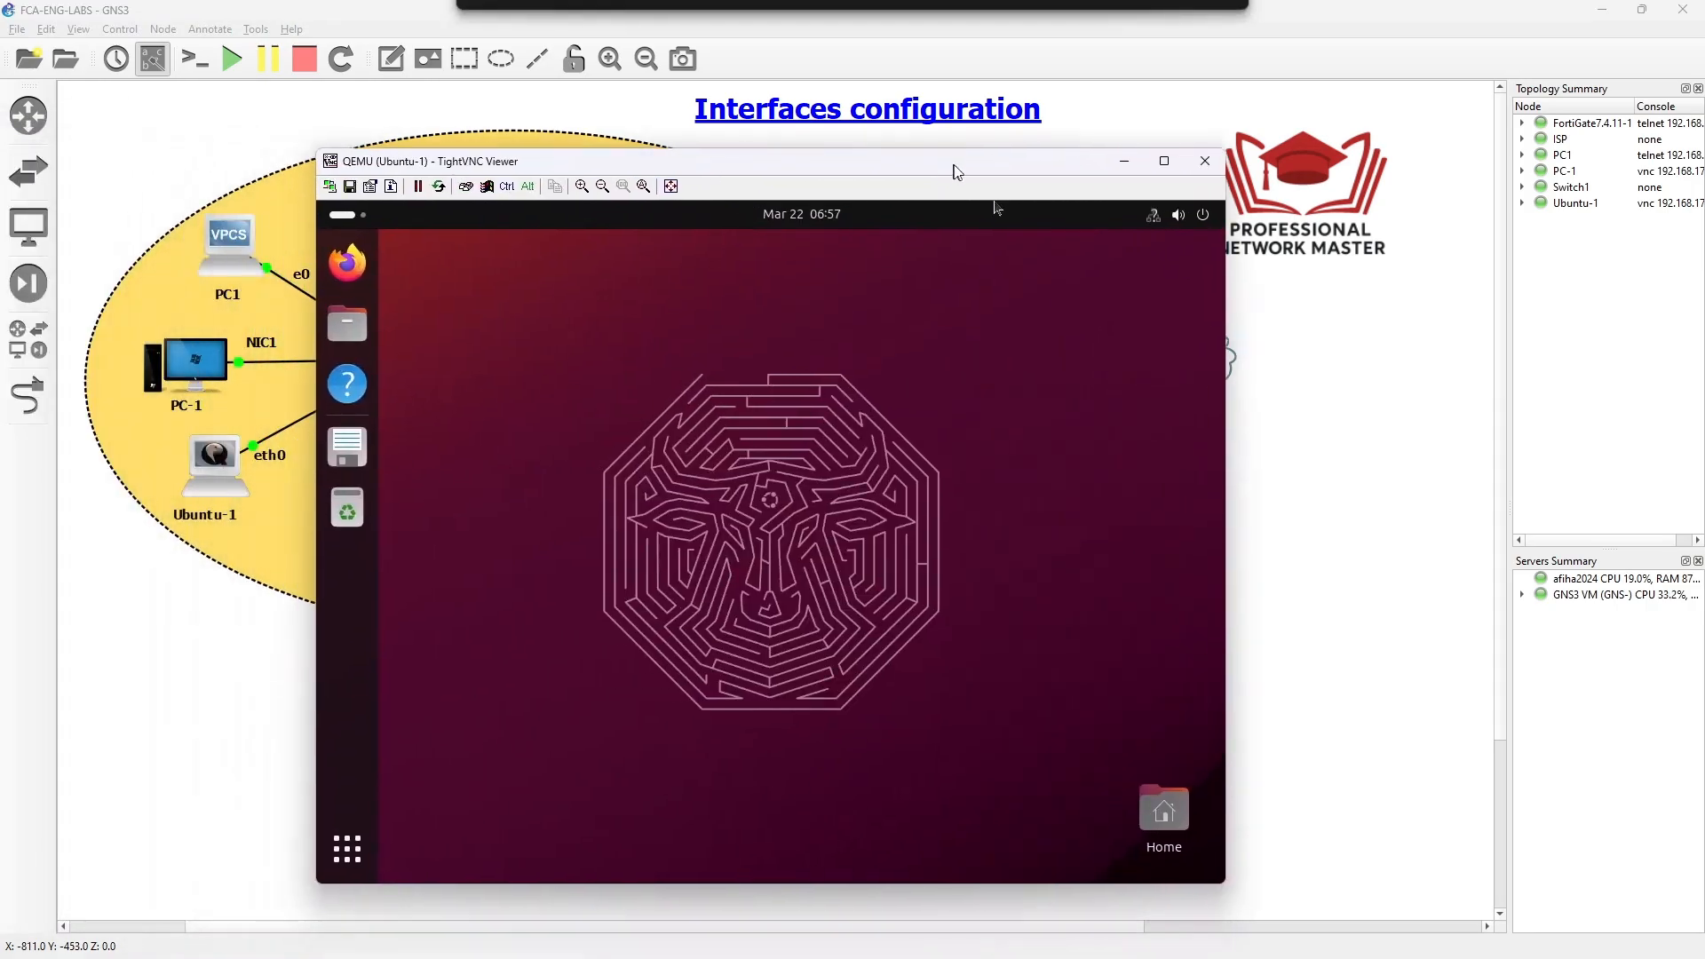
pyautogui.click(352, 847)
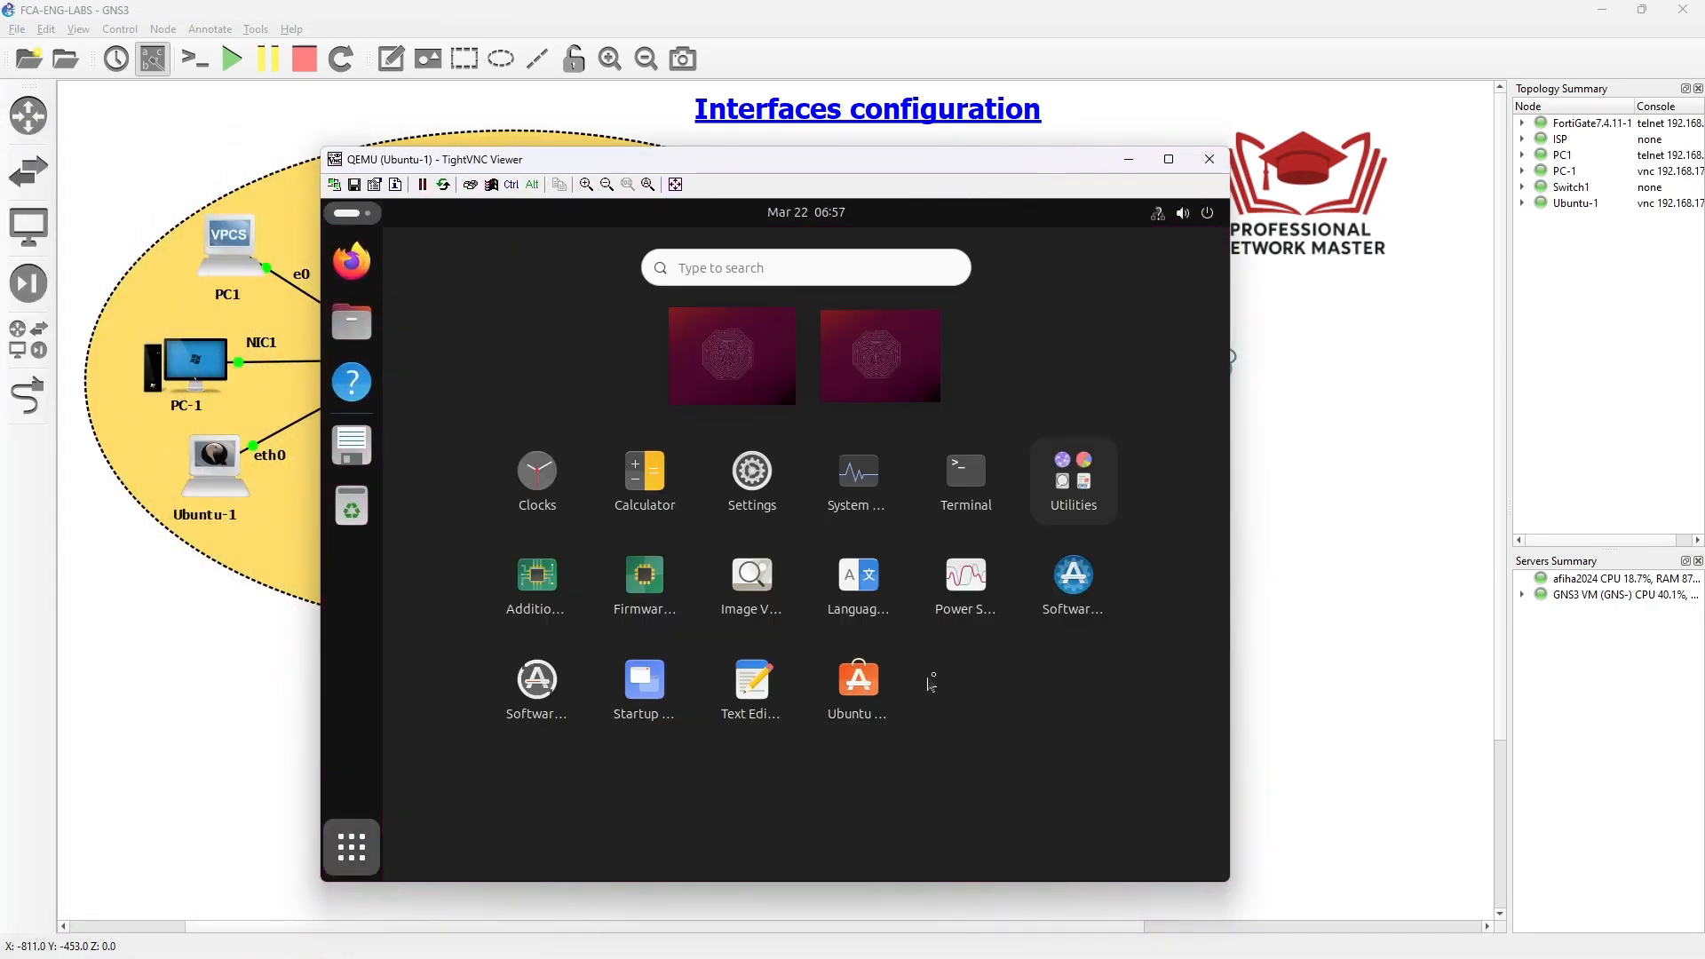
pyautogui.click(868, 492)
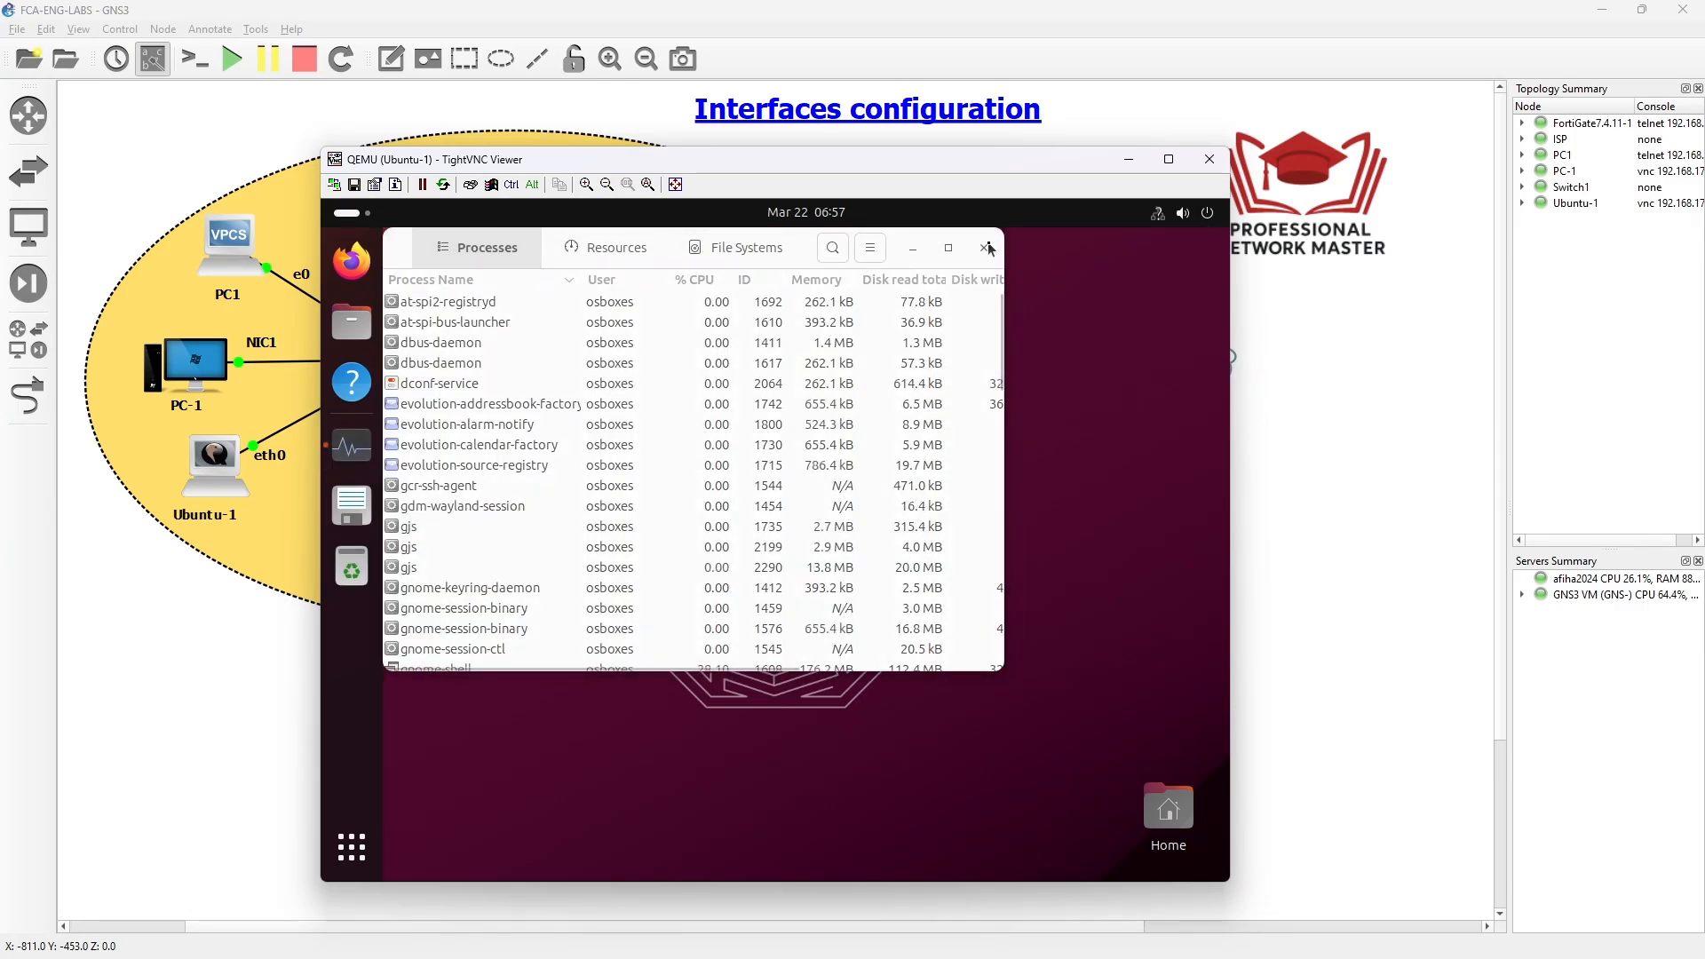
pyautogui.hotkey('ctrl', 'q')
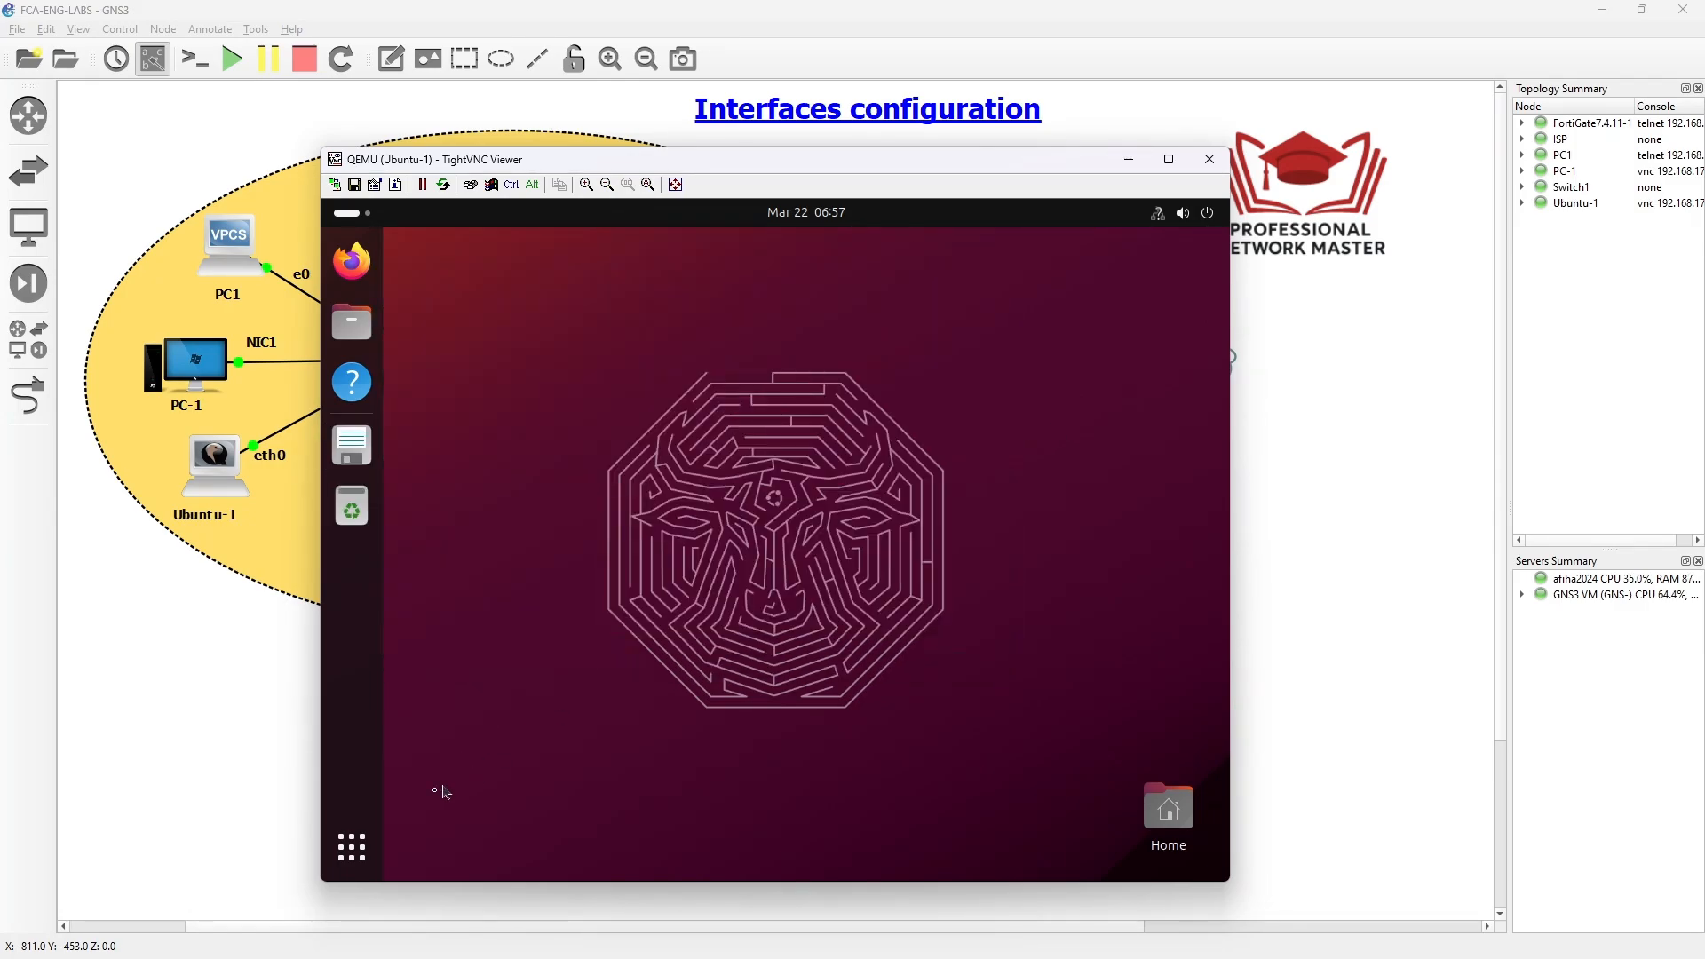
pyautogui.click(351, 847)
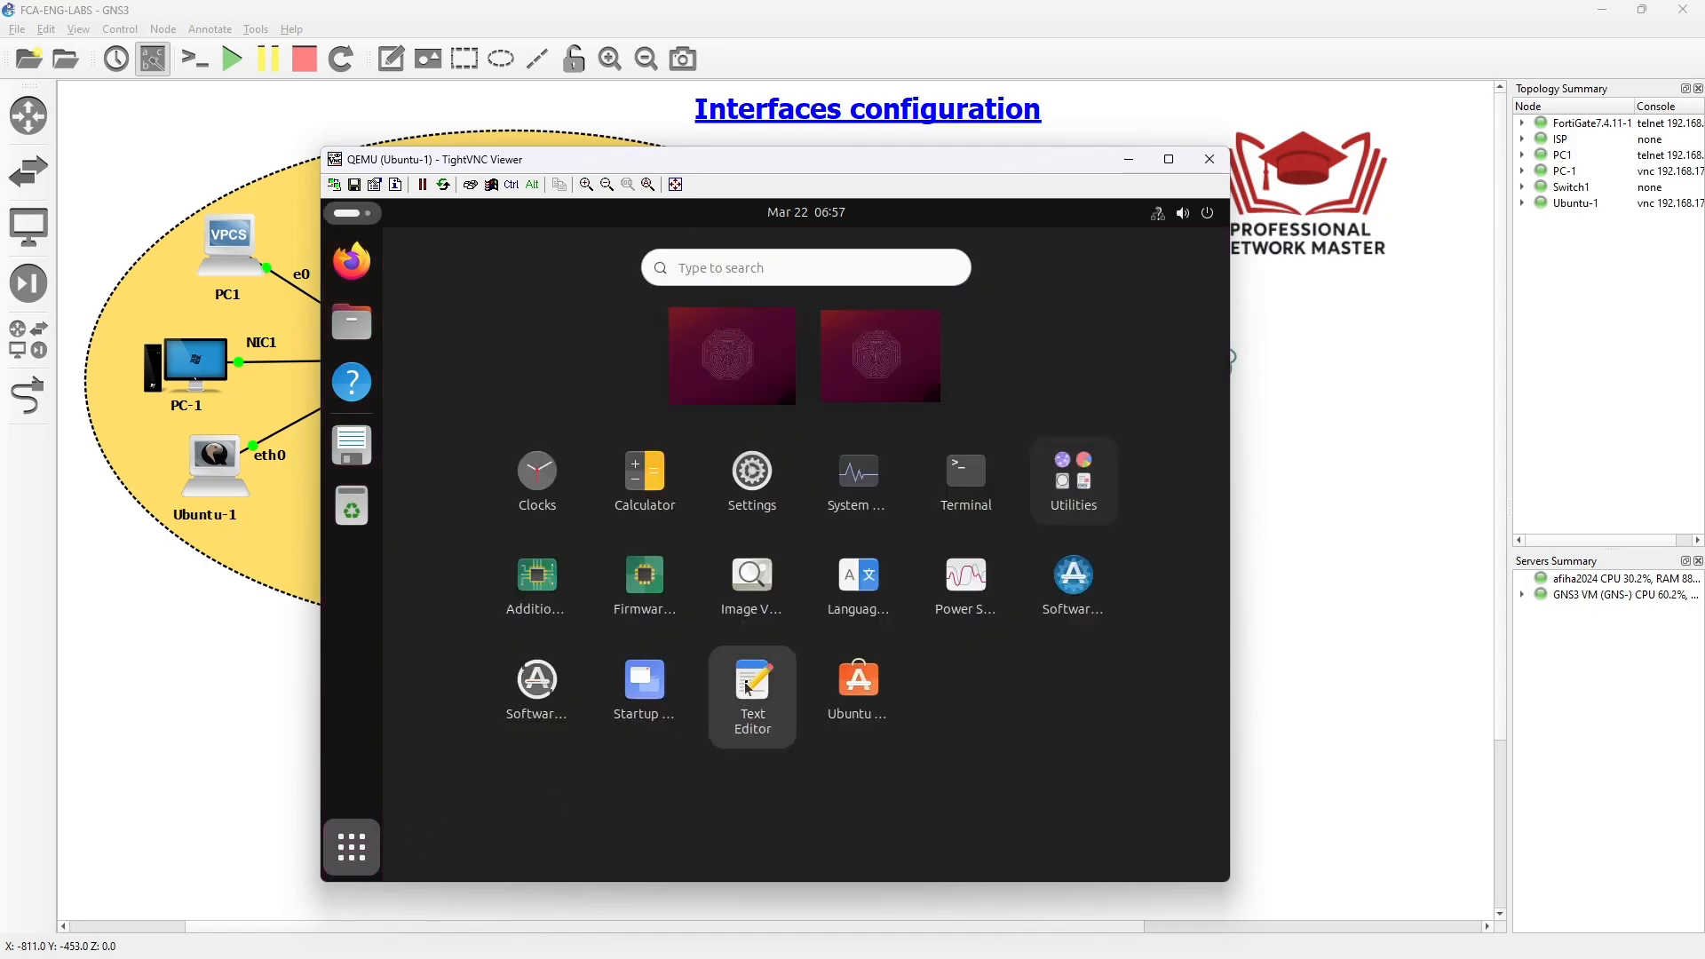
pyautogui.click(945, 536)
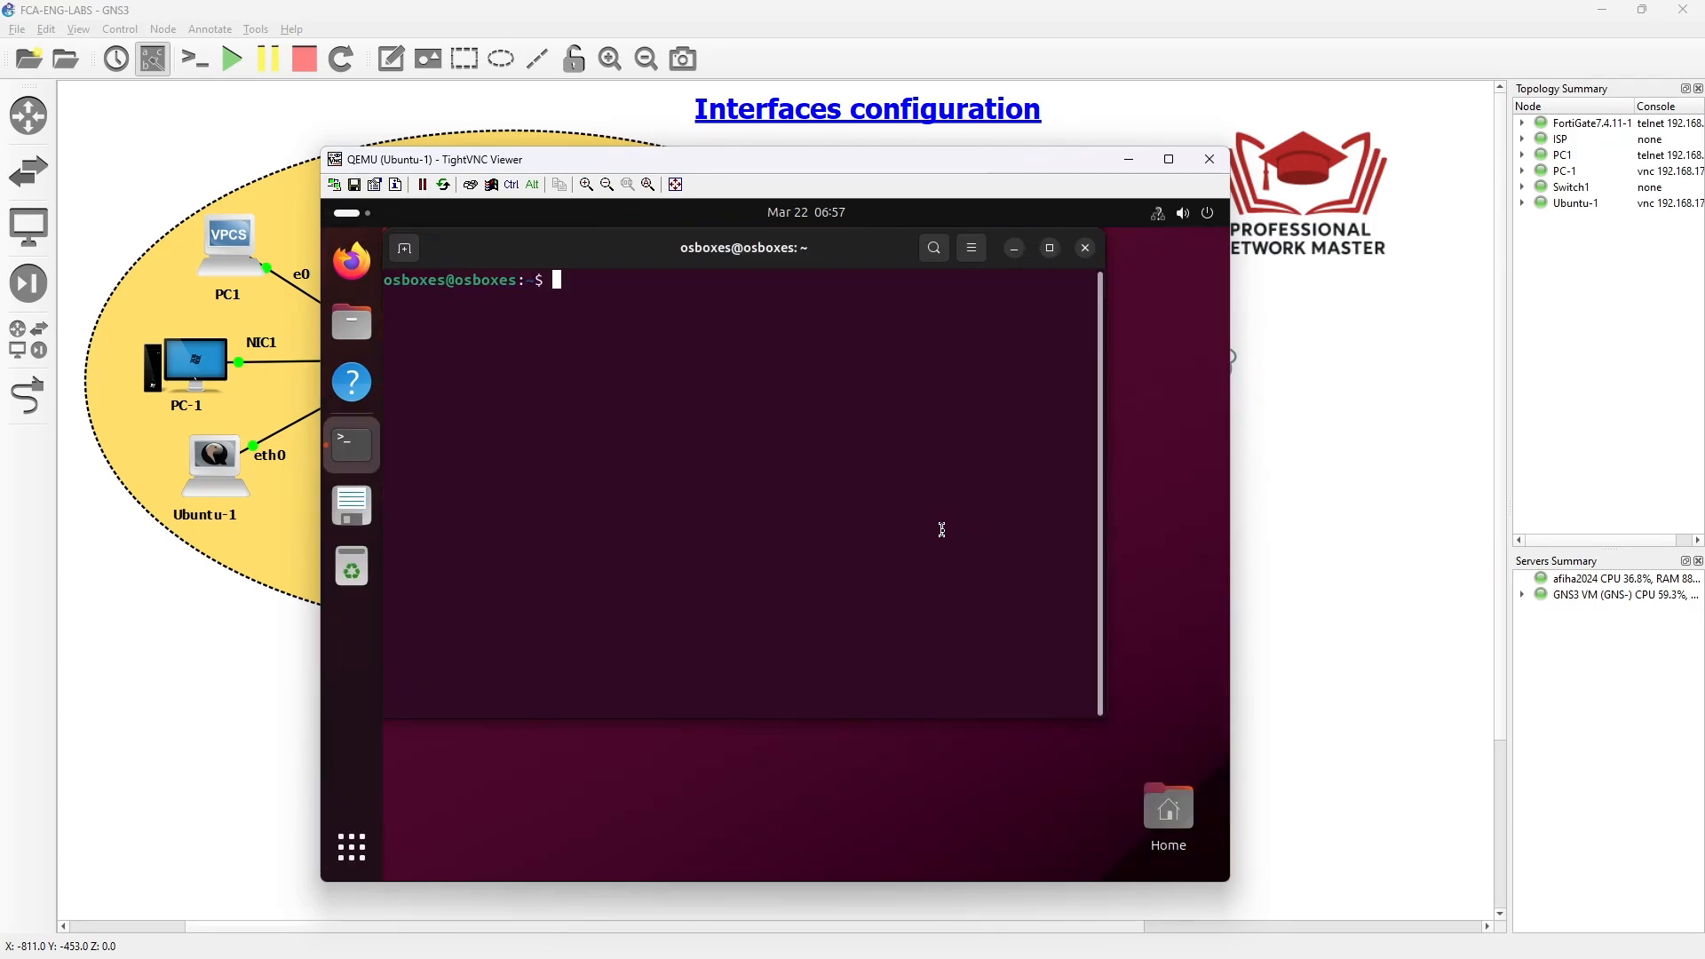
# - Ping 172.16.1.1 from Ubuntu-1 and stop it after all replies arrive
pyautogui.write('ping')
pyautogui.press('Home')
pyautogui.write('172')
pyautogui.press('Right')
pyautogui.press('Right')
pyautogui.press('Right')
pyautogui.press('Right')
pyautogui.press('BackSpace')
pyautogui.press('BackSpace')
pyautogui.press('BackSpace')
pyautogui.press('BackSpace')
pyautogui.press('BackSpace')
pyautogui.press('BackSpace')
pyautogui.press('BackSpace')
pyautogui.write('ping 172.16.1.1')
pyautogui.press('Return')
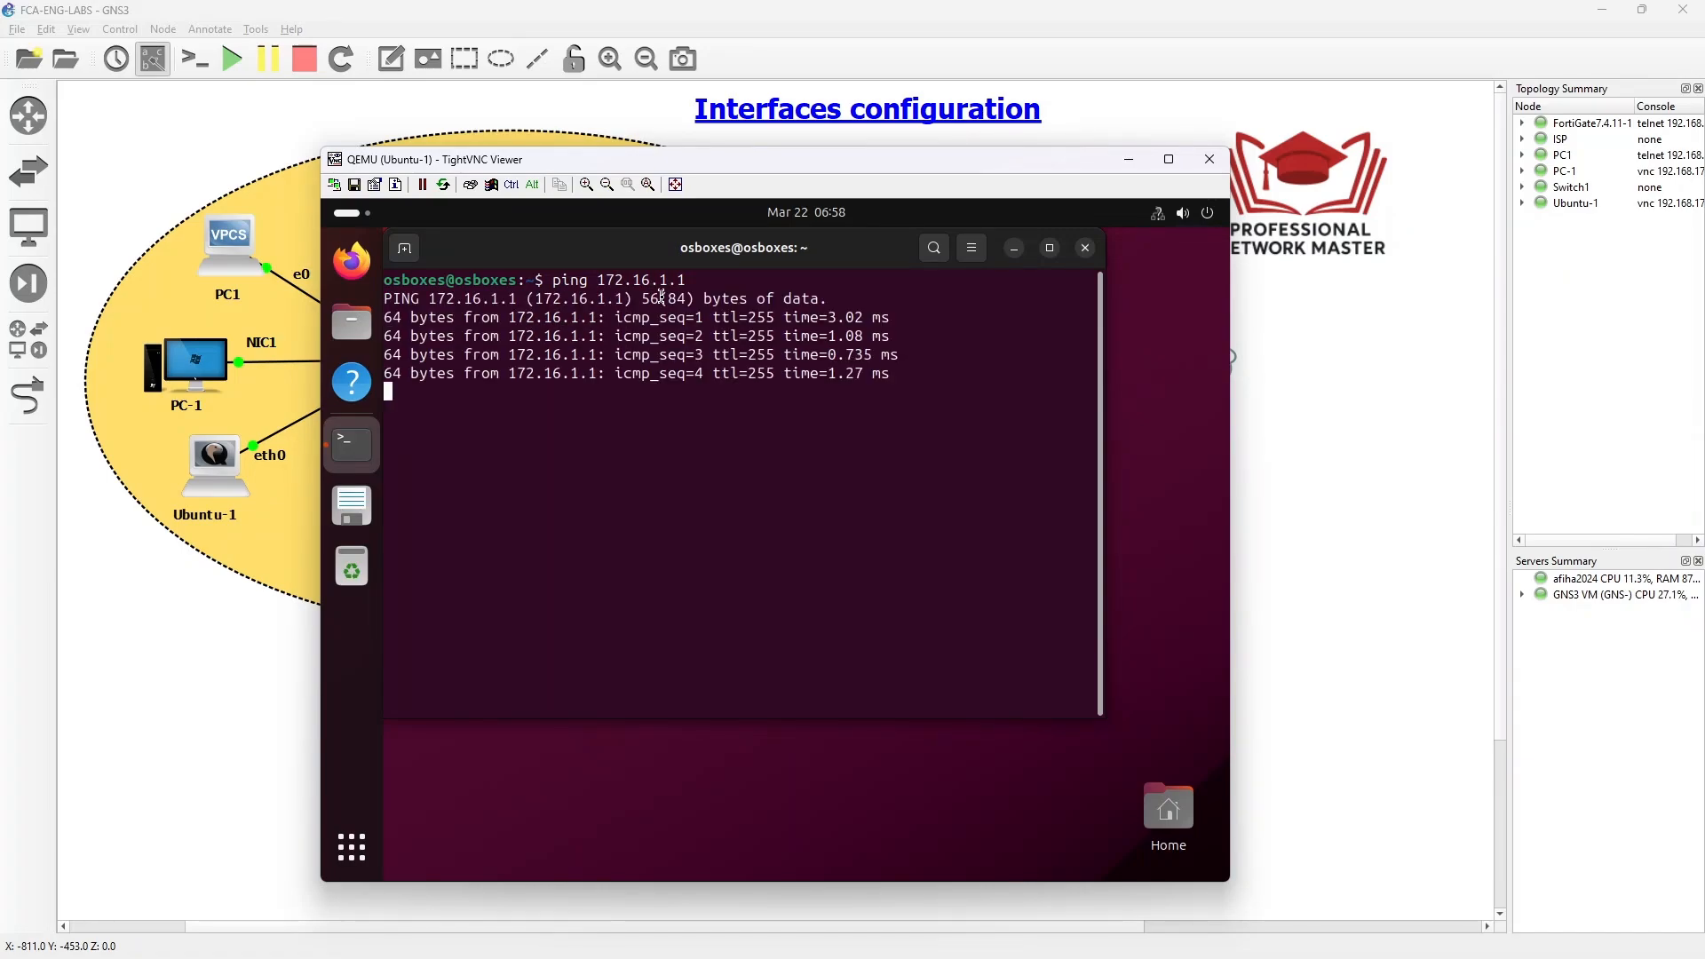
pyautogui.hotkey('ctrl', 'c')
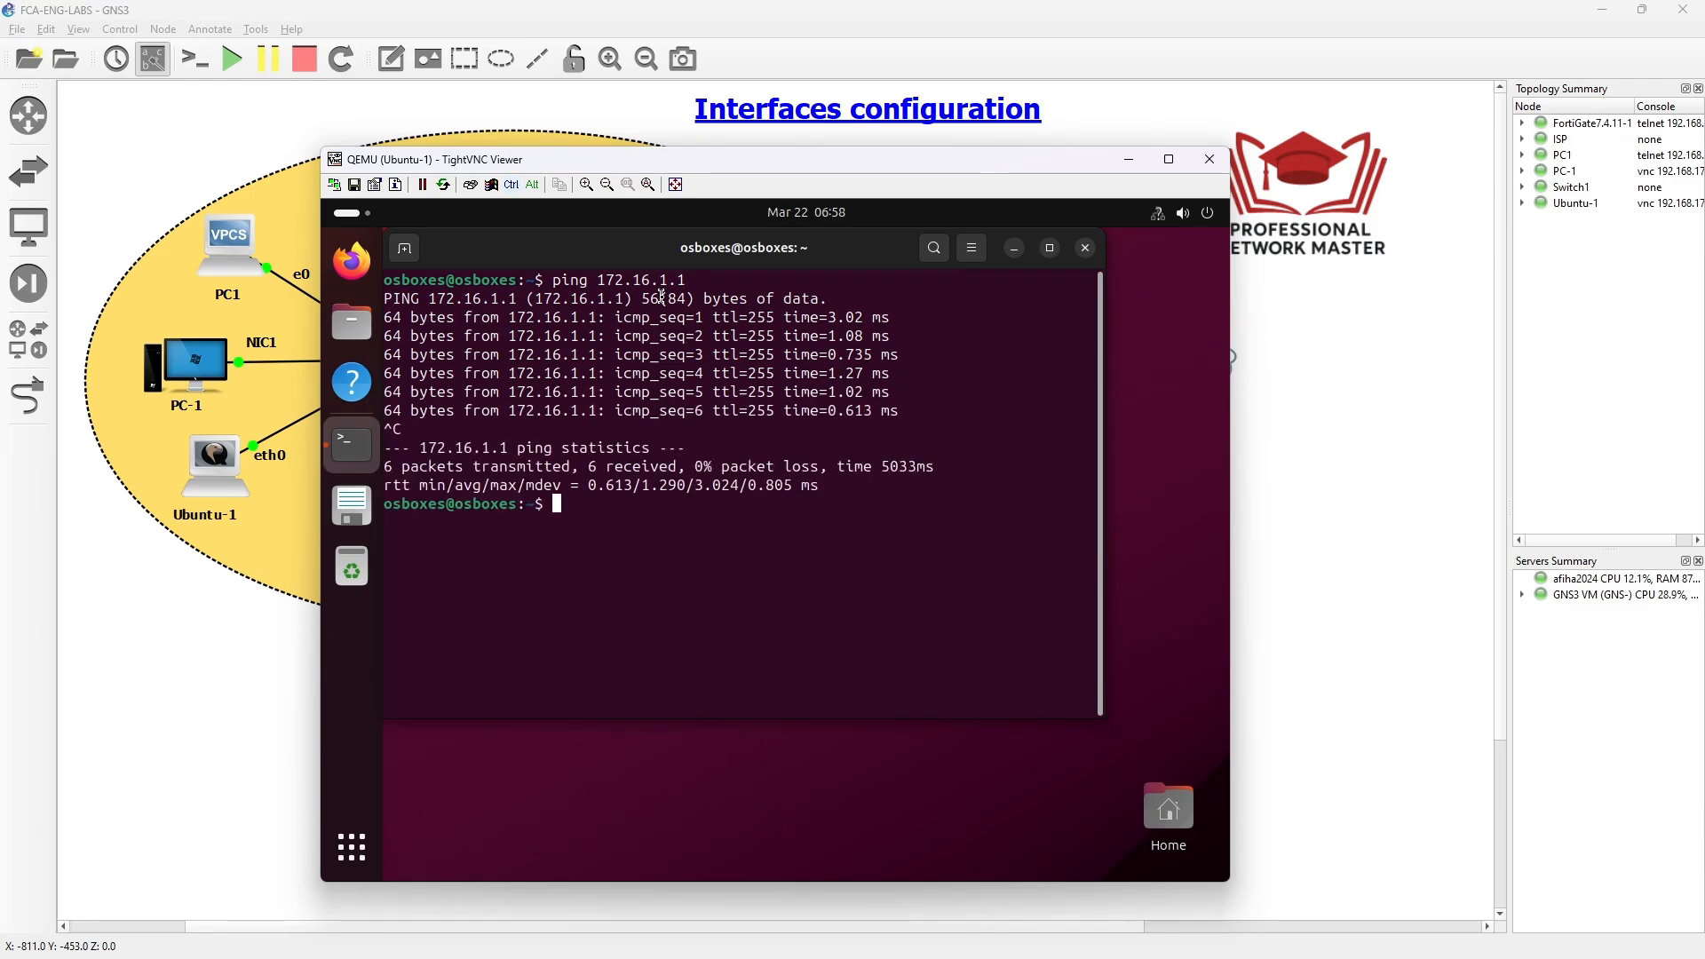
# - Ping 8.8.8.8 from Ubuntu-1 and stop it showing 100% packet loss
pyautogui.press('Up')
pyautogui.press('BackSpace')
pyautogui.press('BackSpace')
pyautogui.press('BackSpace')
pyautogui.press('BackSpace')
pyautogui.press('BackSpace')
pyautogui.press('BackSpace')
pyautogui.press('BackSpace')
pyautogui.press('BackSpace')
pyautogui.press('BackSpace')
pyautogui.press('BackSpace')
pyautogui.write('8.8.8.8')
pyautogui.press('Return')
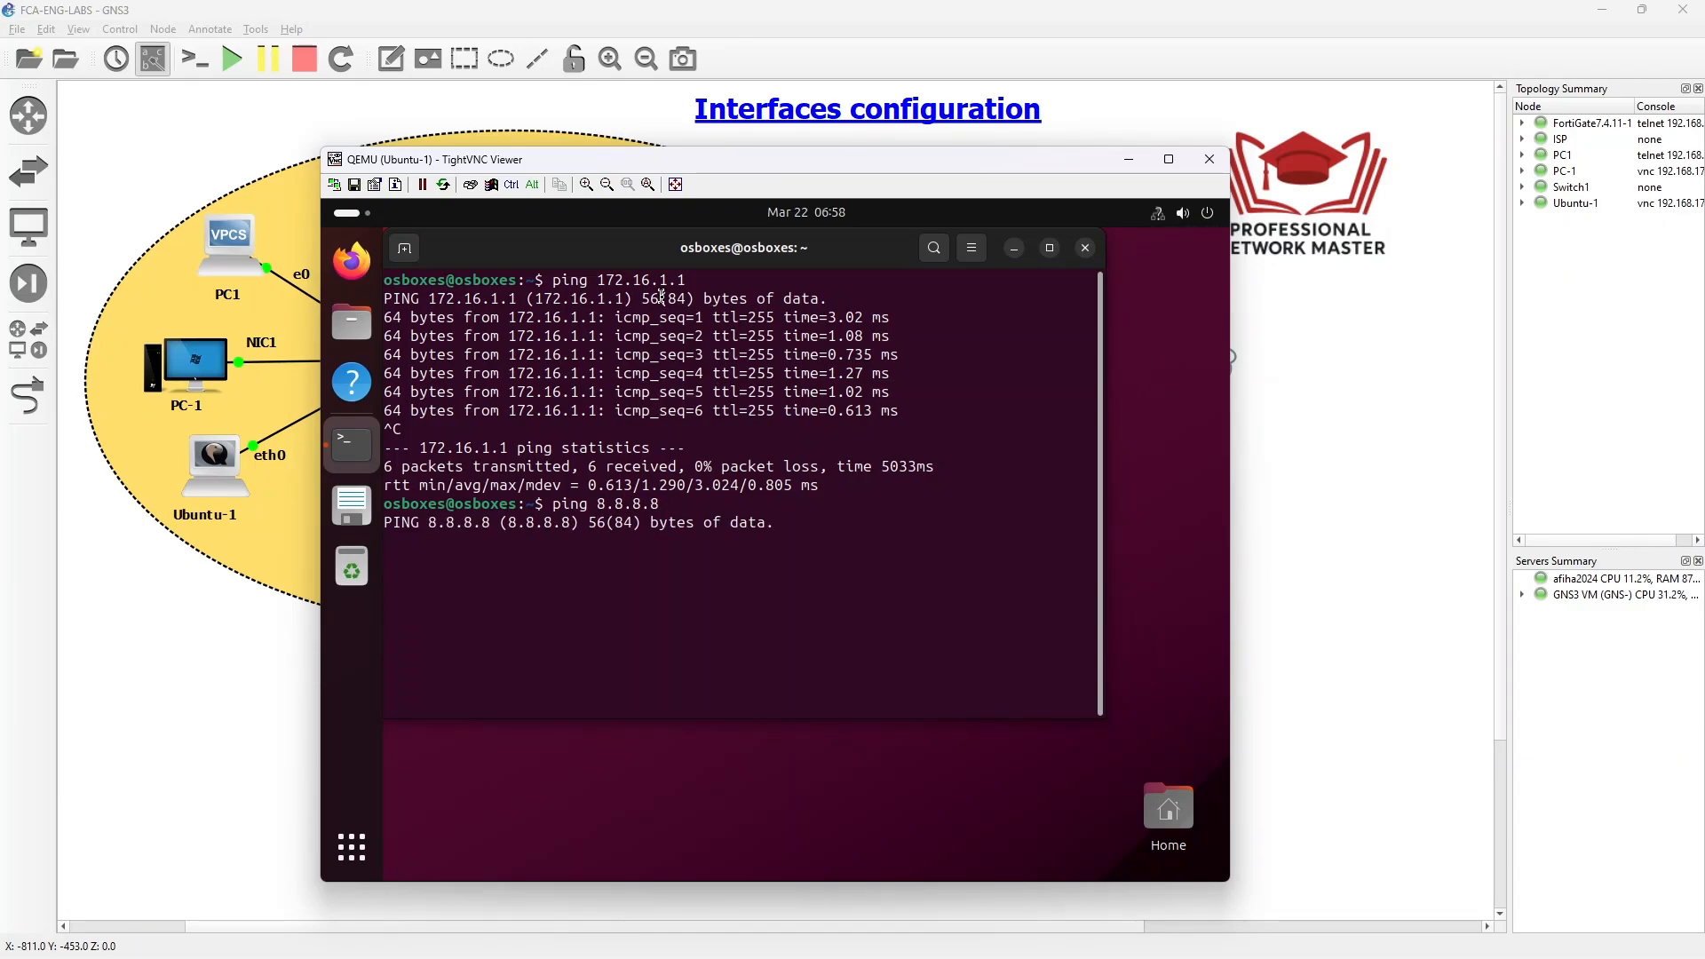
pyautogui.hotkey('ctrl', 'c')
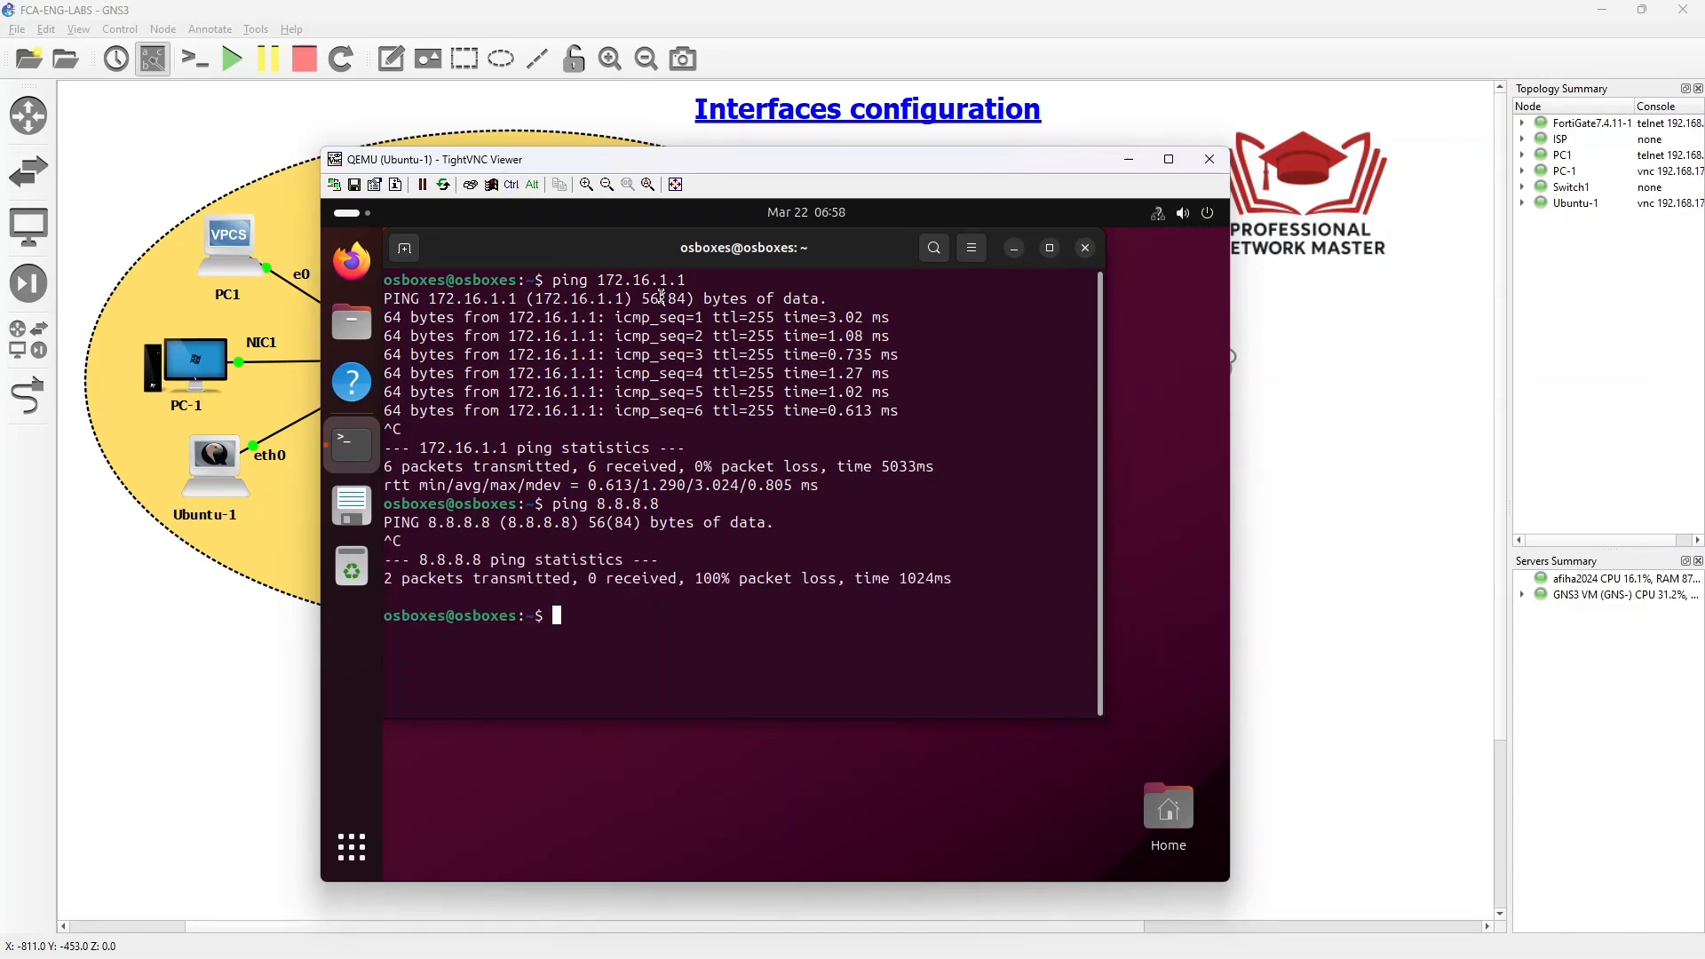
pyautogui.click(352, 260)
pyautogui.moveTo(826, 168); pyautogui.dragTo(923, 204)
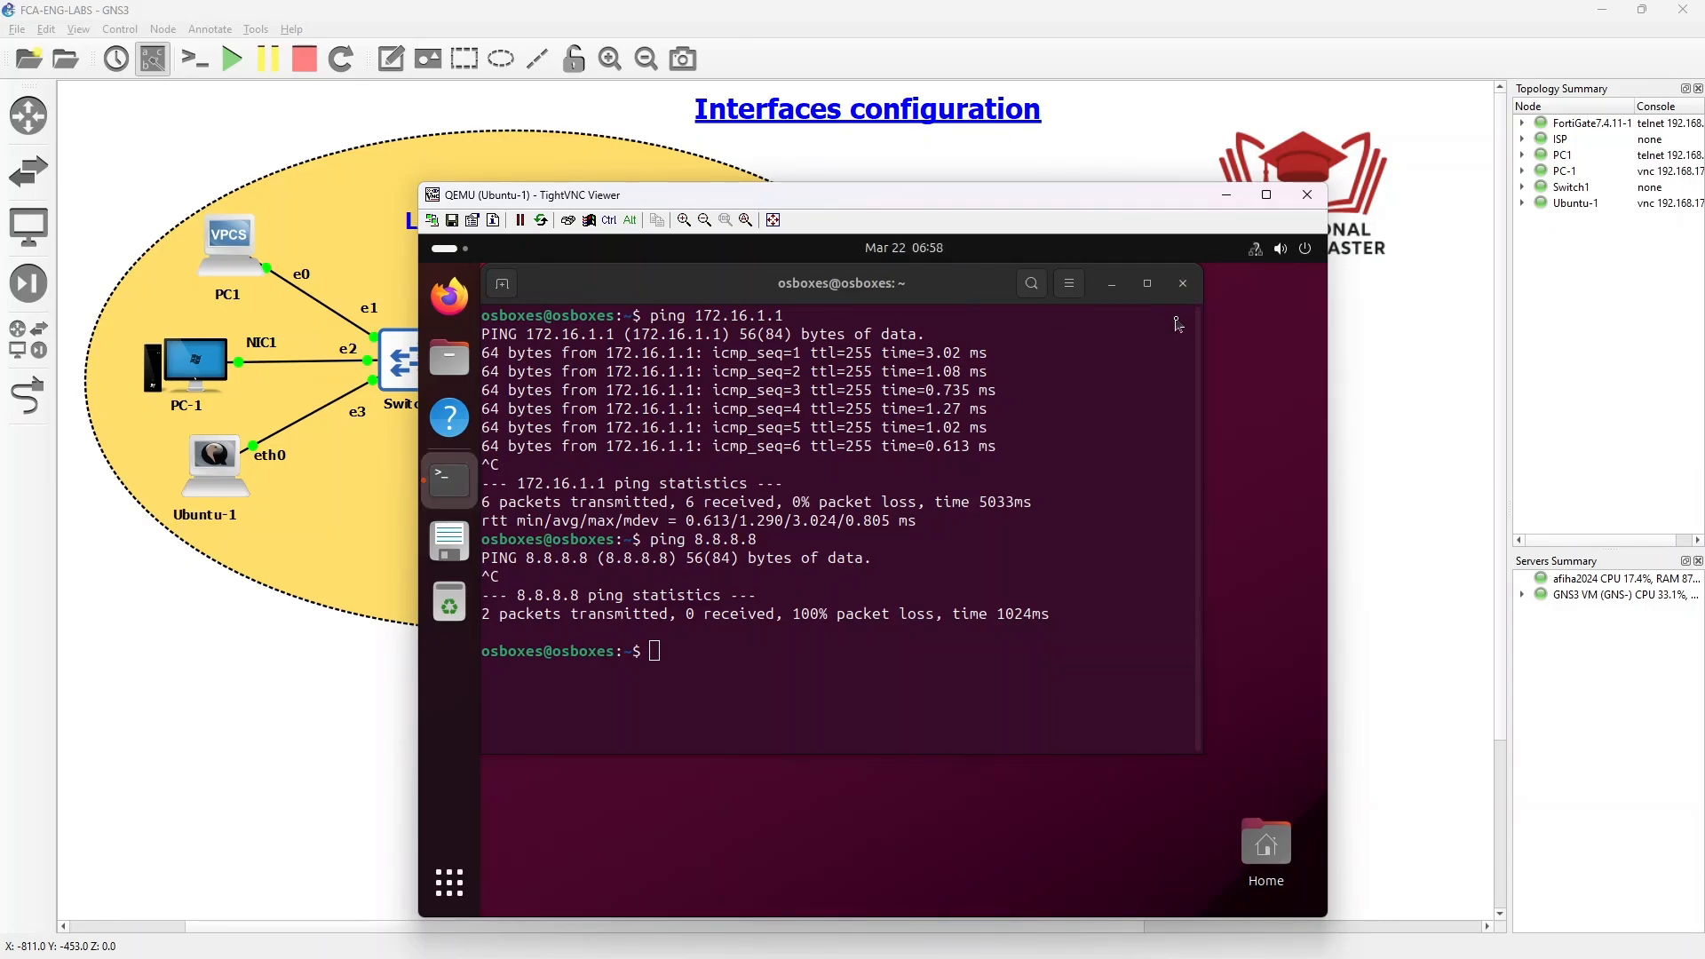
pyautogui.click(1185, 285)
pyautogui.click(664, 320)
pyautogui.write('http')
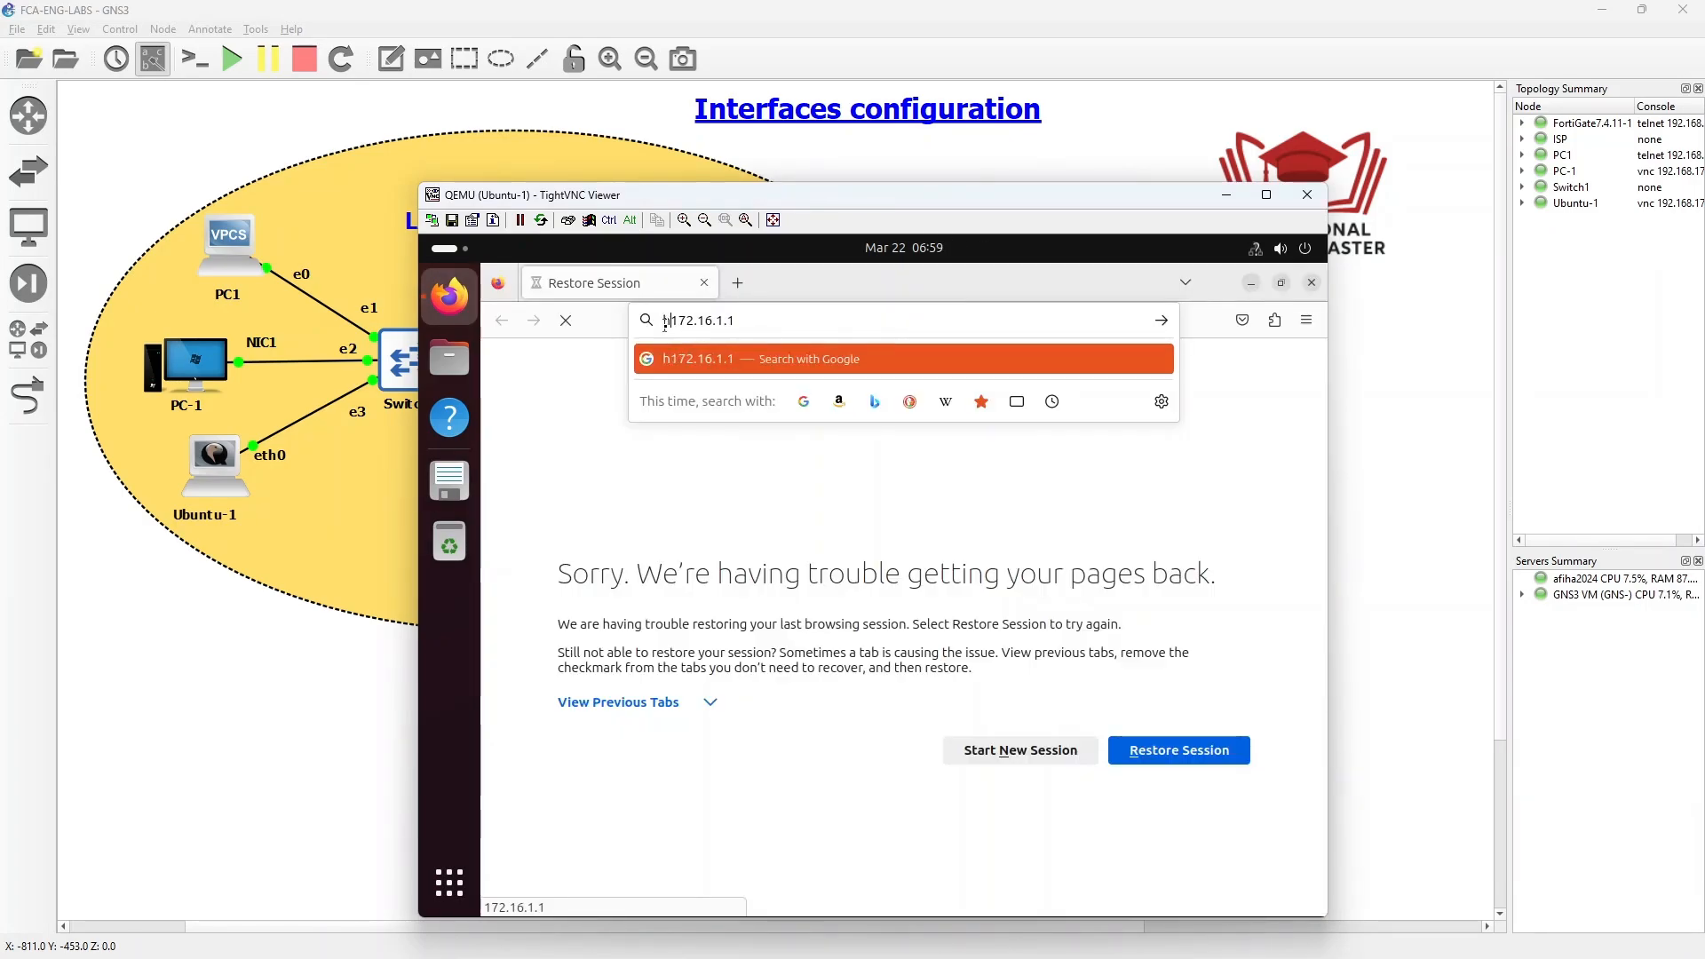
pyautogui.write('s://')
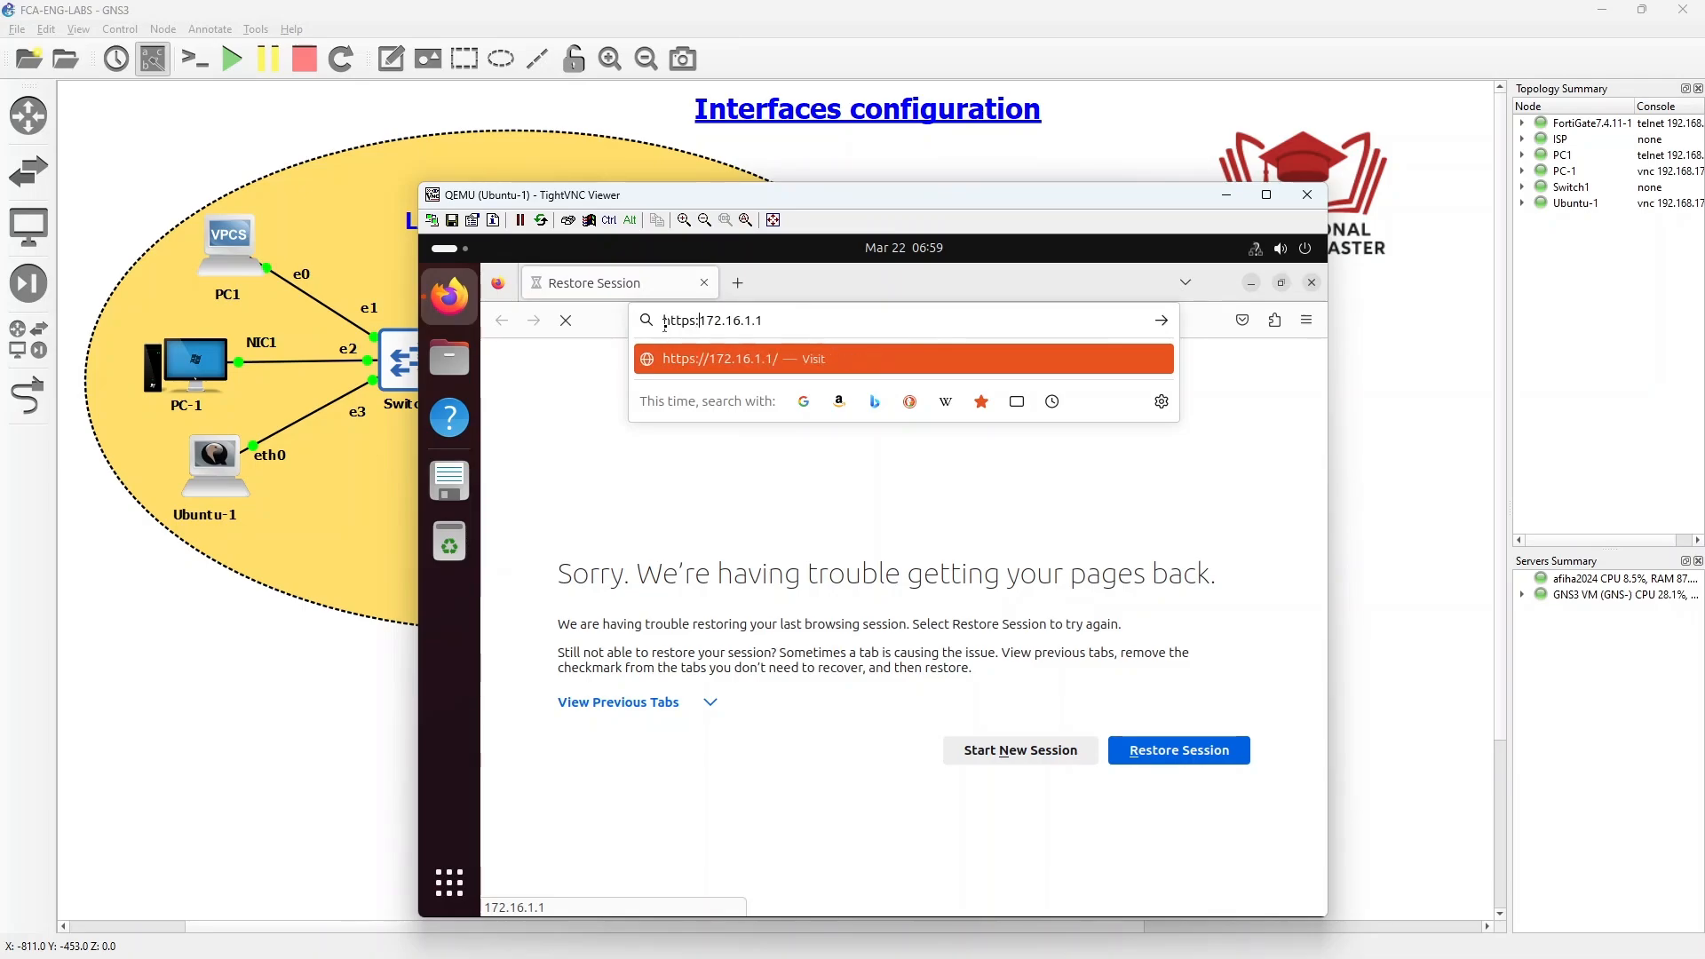
pyautogui.press('Return')
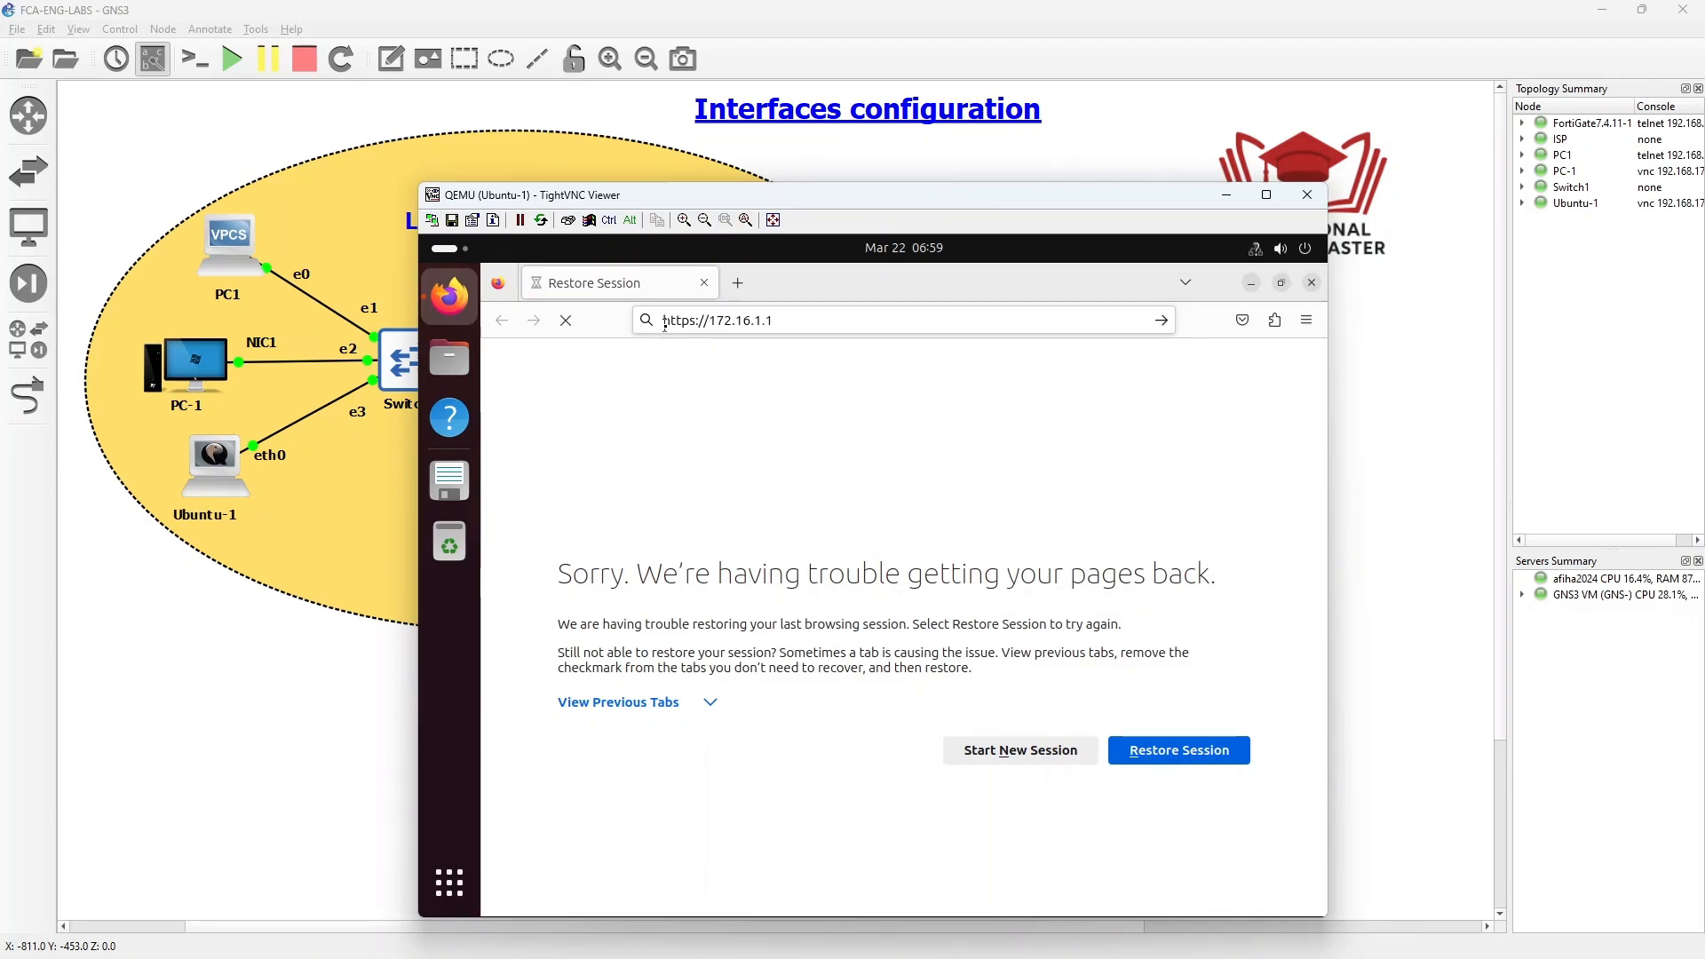
pyautogui.click(1187, 751)
pyautogui.scroll(-3, 964, 681)
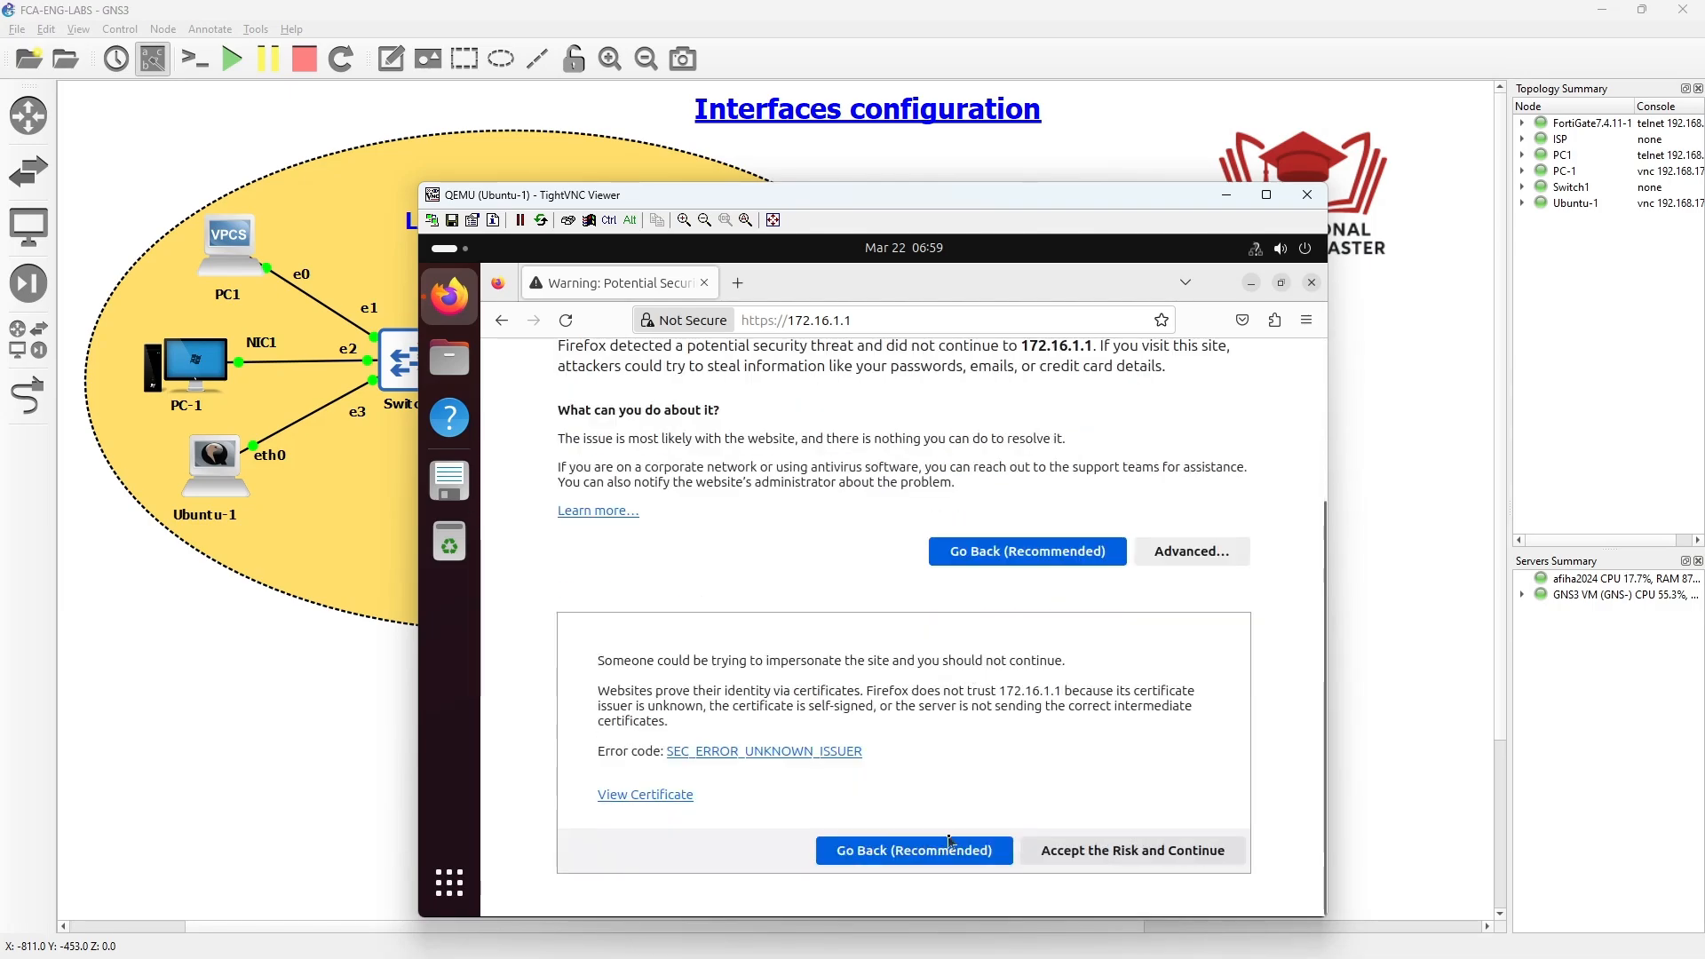
pyautogui.click(1075, 851)
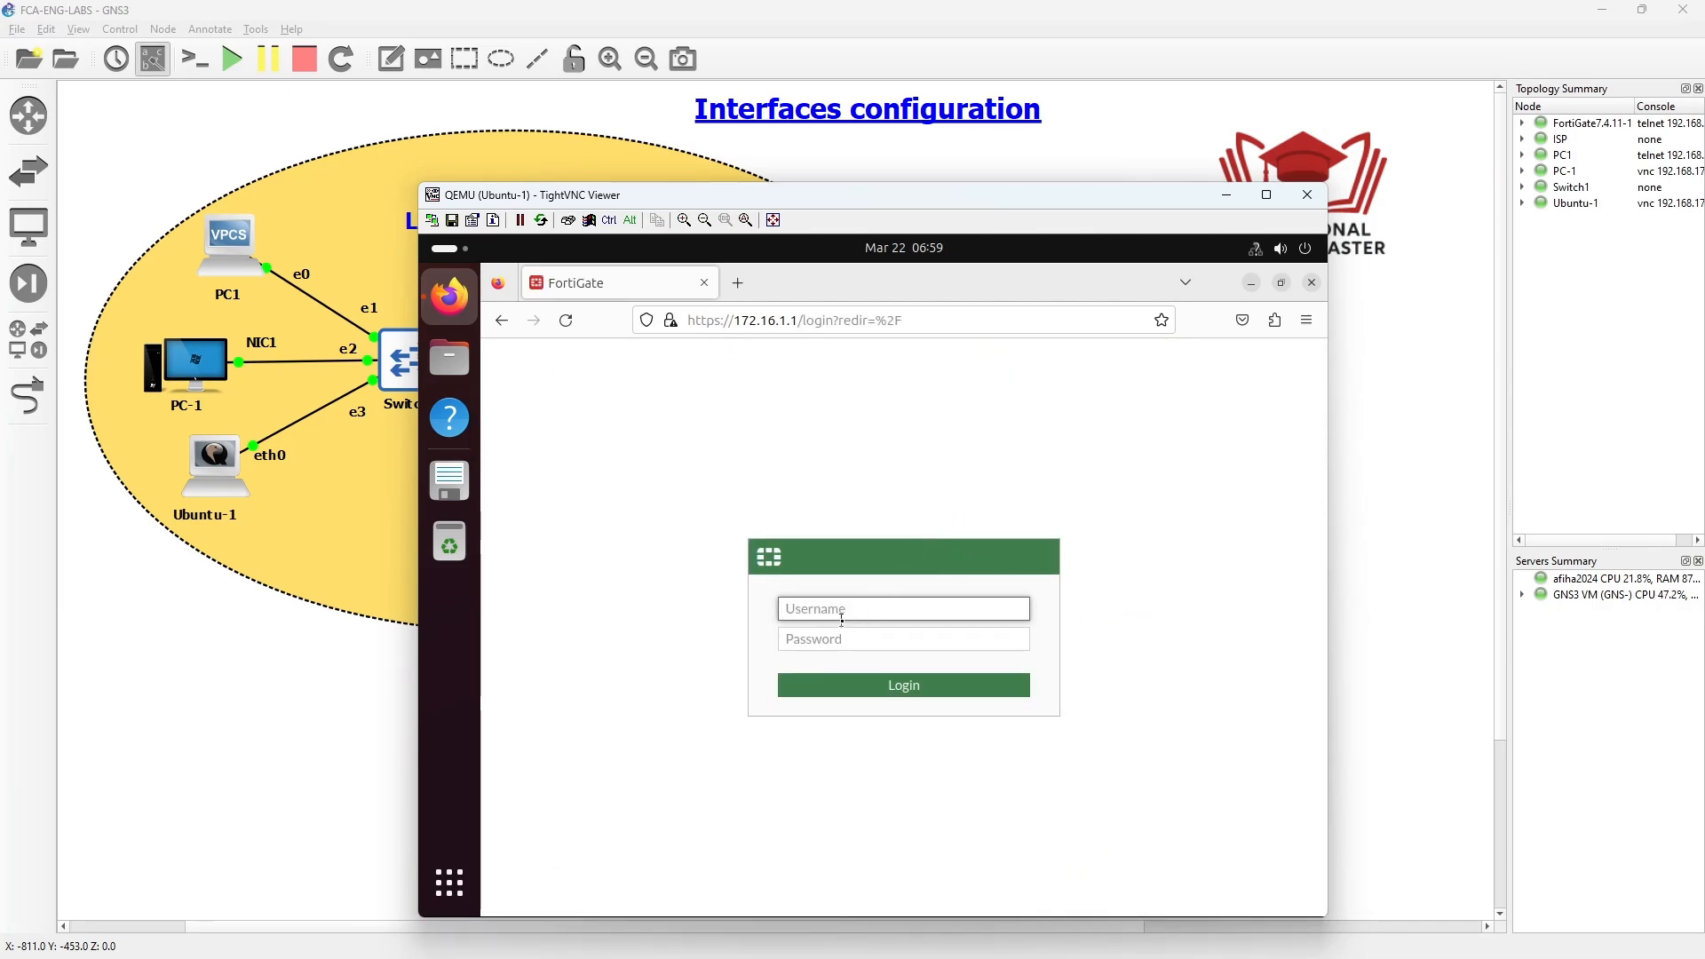
# - Log in to the FortiGate web interface as admin with the administrator password
pyautogui.write('admin')
pyautogui.press('Tab')
pyautogui.write('•')
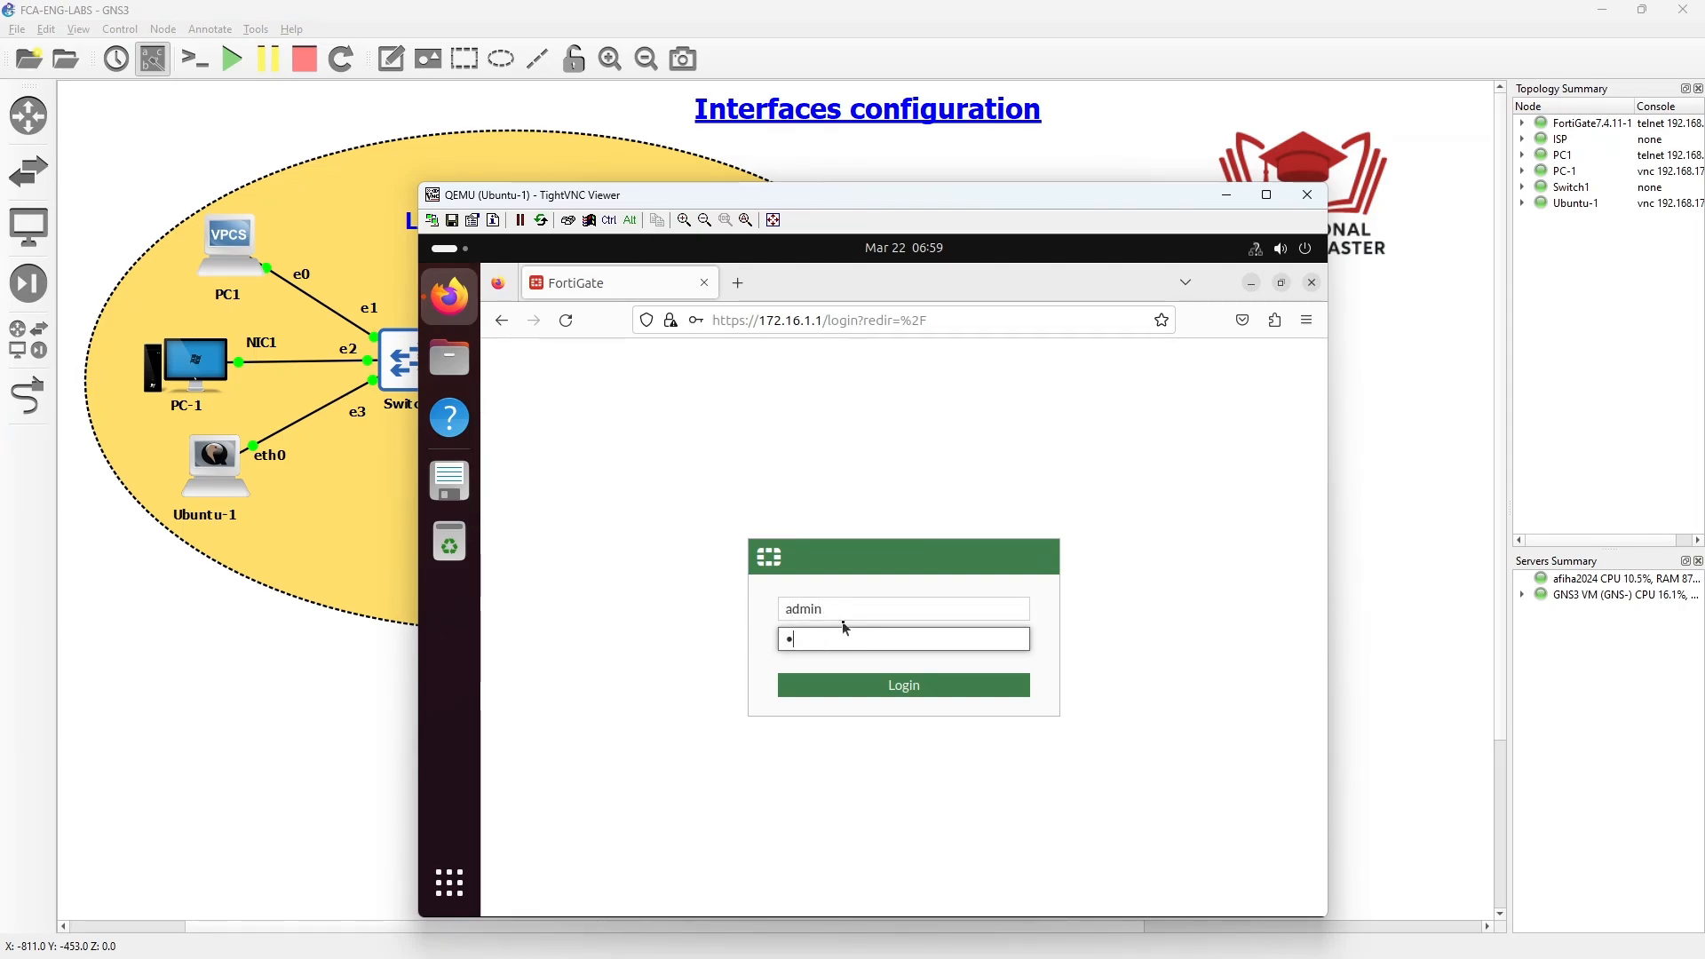
pyautogui.write('••••')
pyautogui.press('Return')
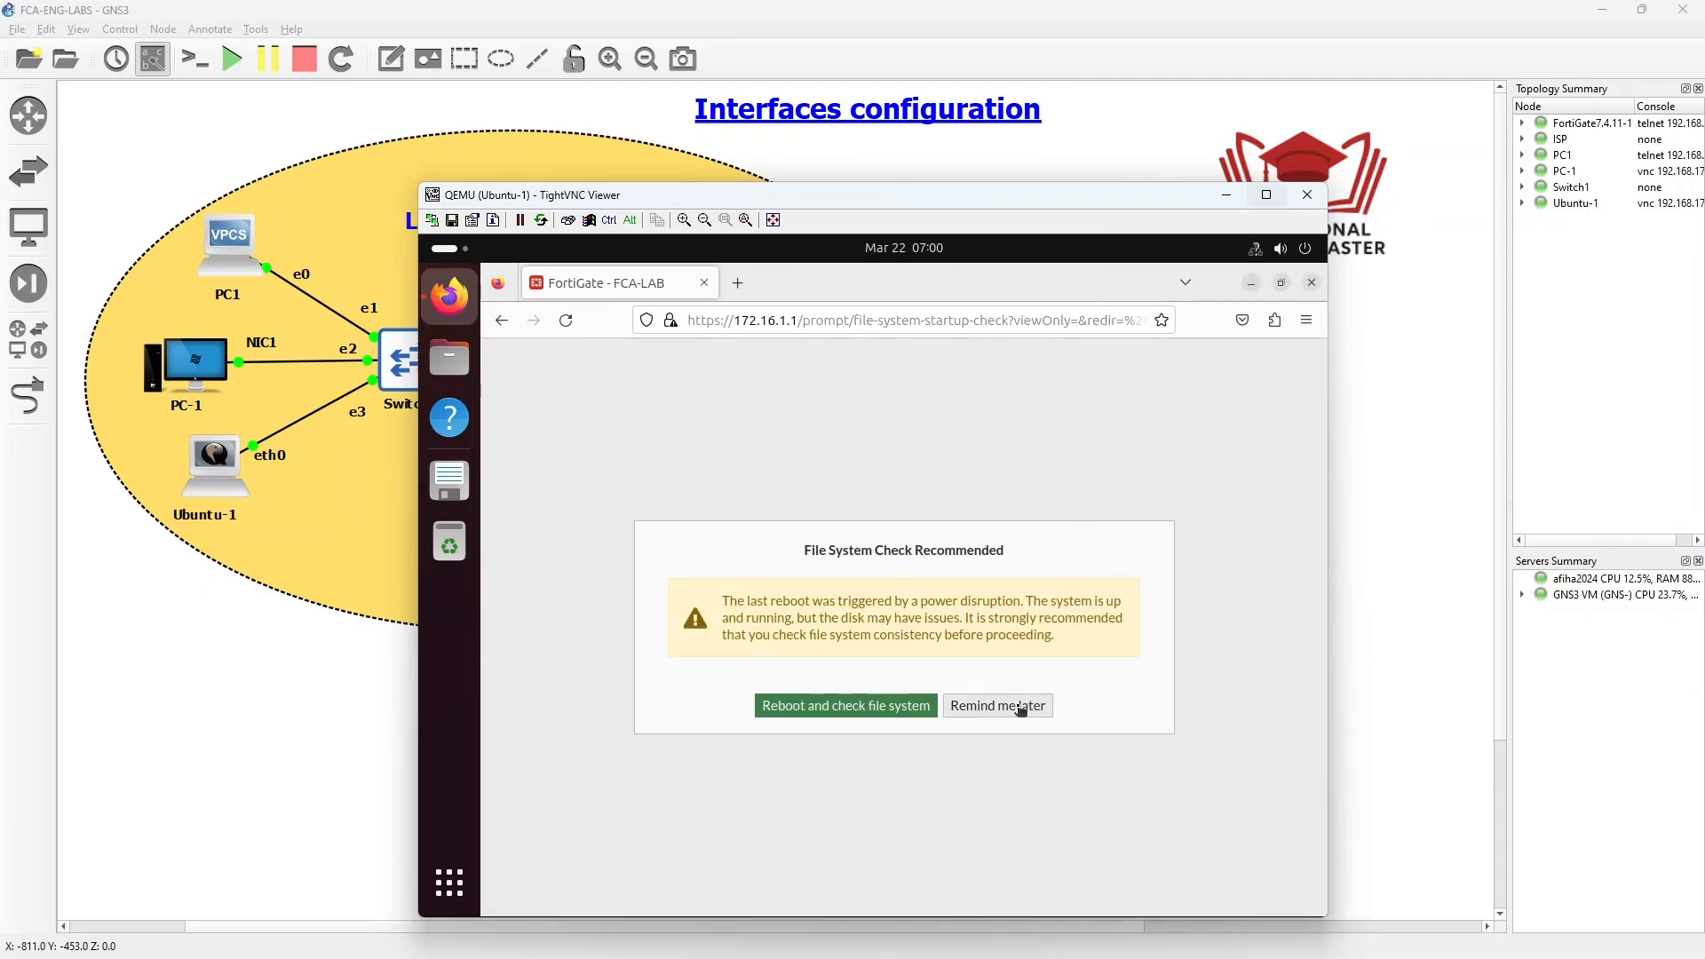
# - Dismiss the file system check, setup and FortiOS 7.4 prompts, then open a new tab with the facebook shortcut
pyautogui.click(998, 705)
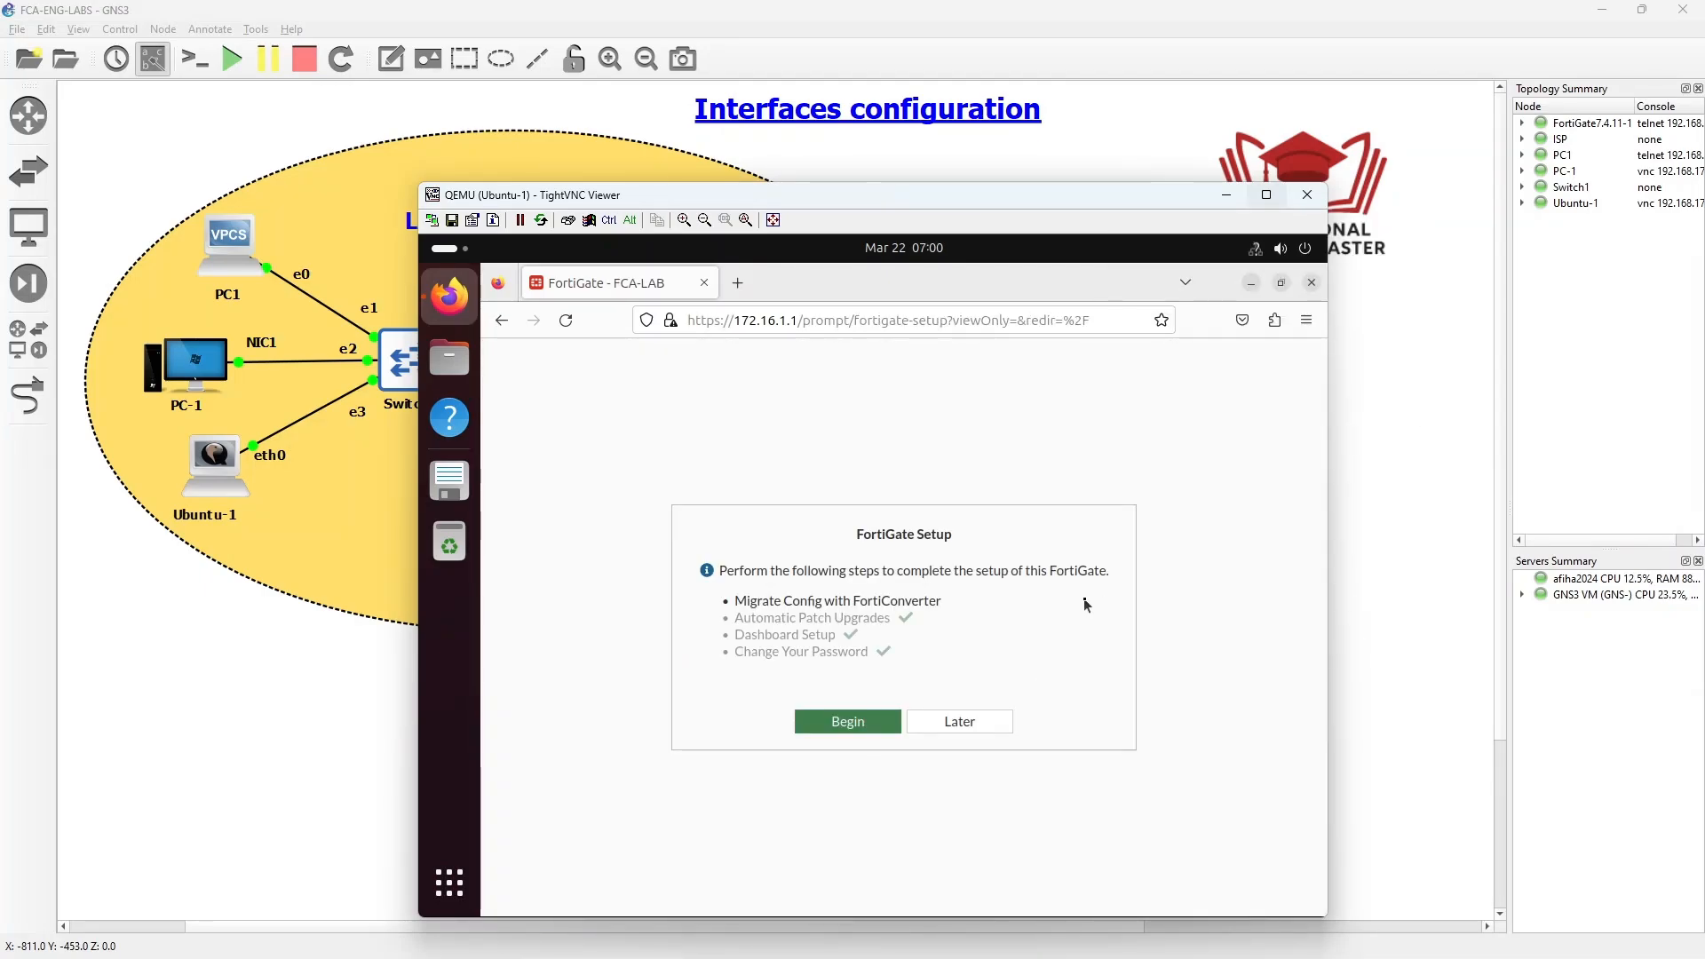
pyautogui.click(977, 721)
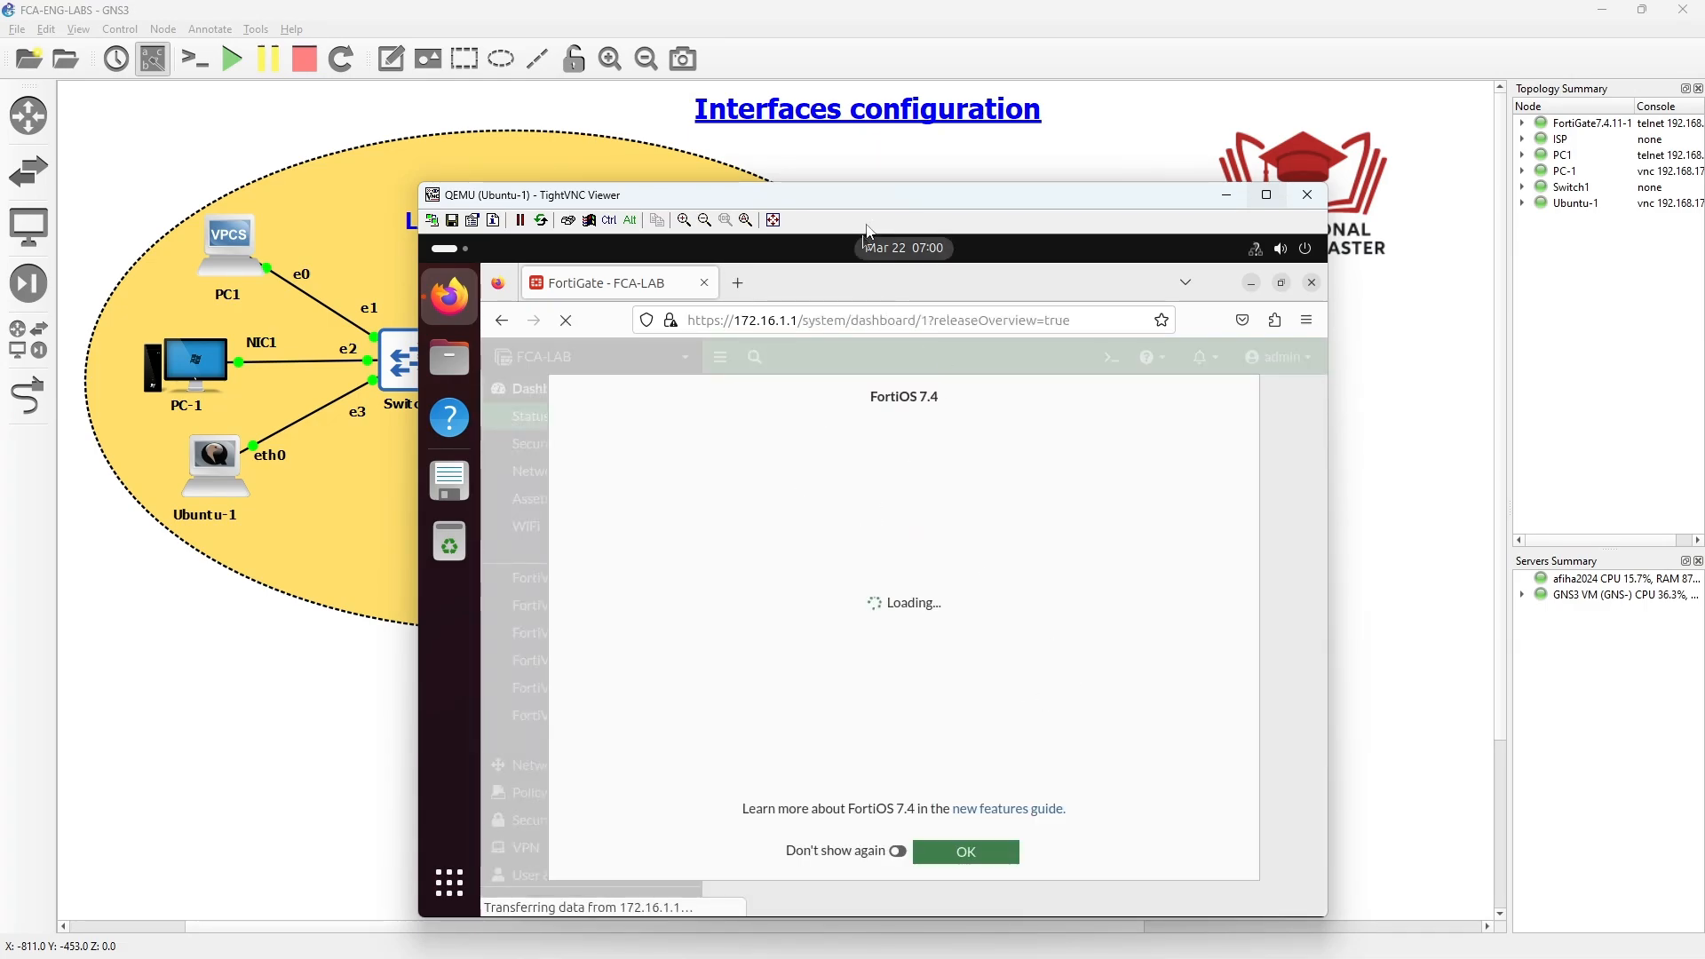
pyautogui.moveTo(876, 207); pyautogui.dragTo(762, 460)
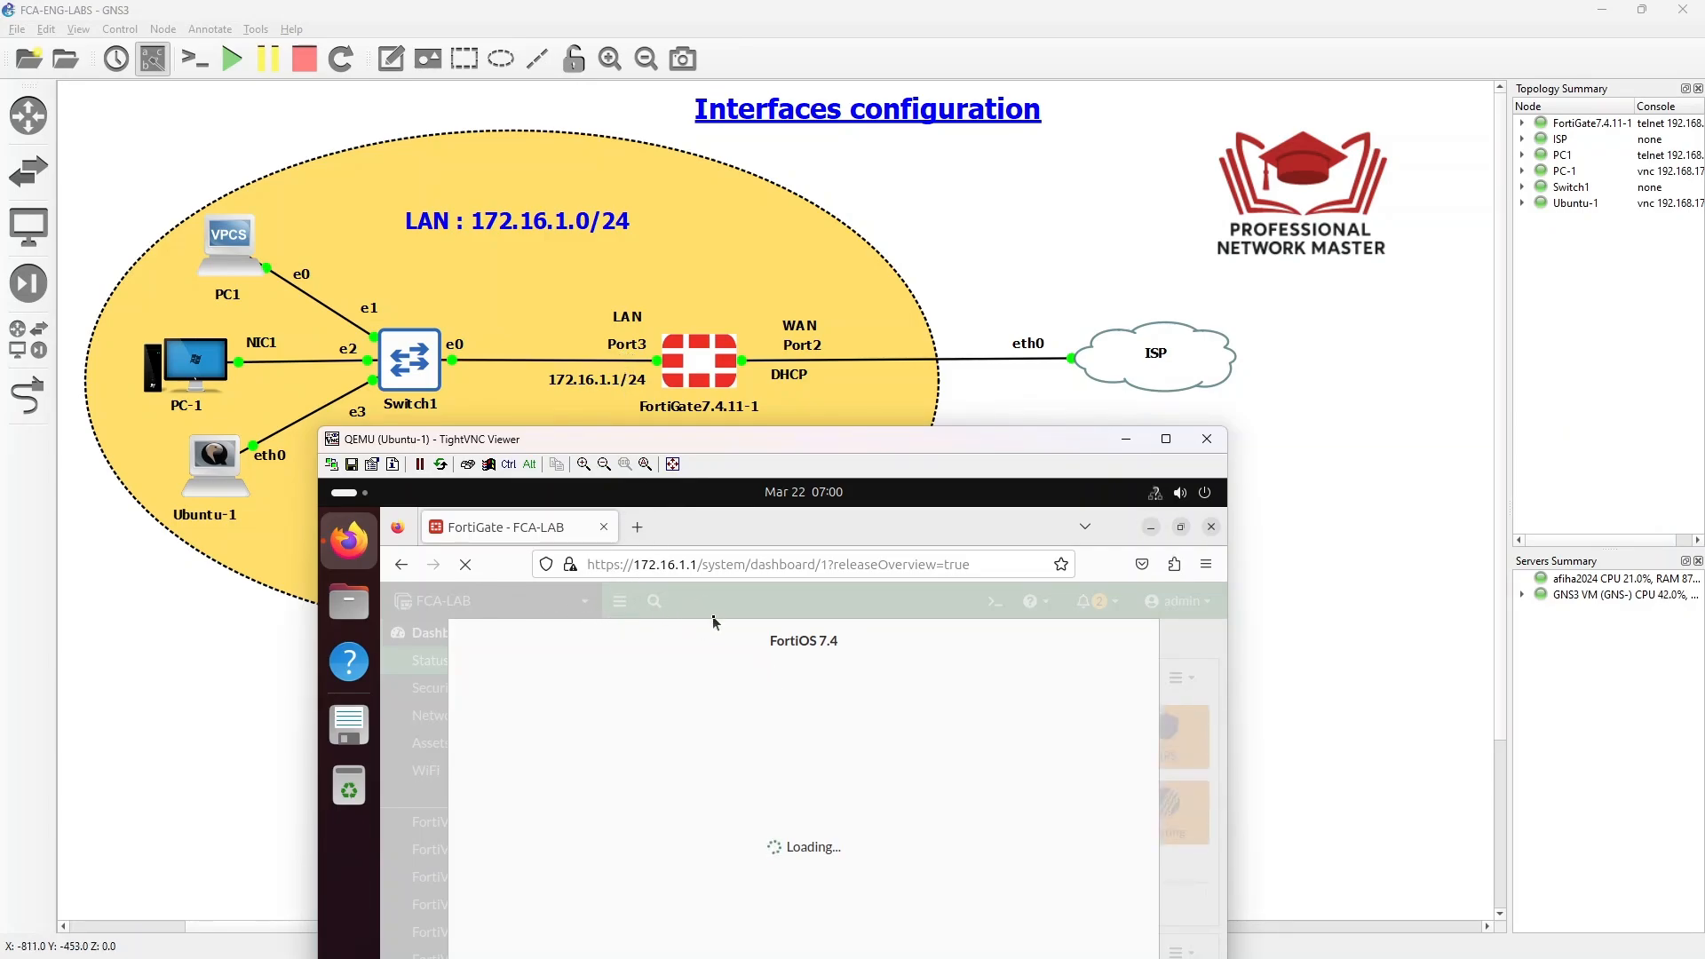
pyautogui.moveTo(799, 447); pyautogui.dragTo(833, 206)
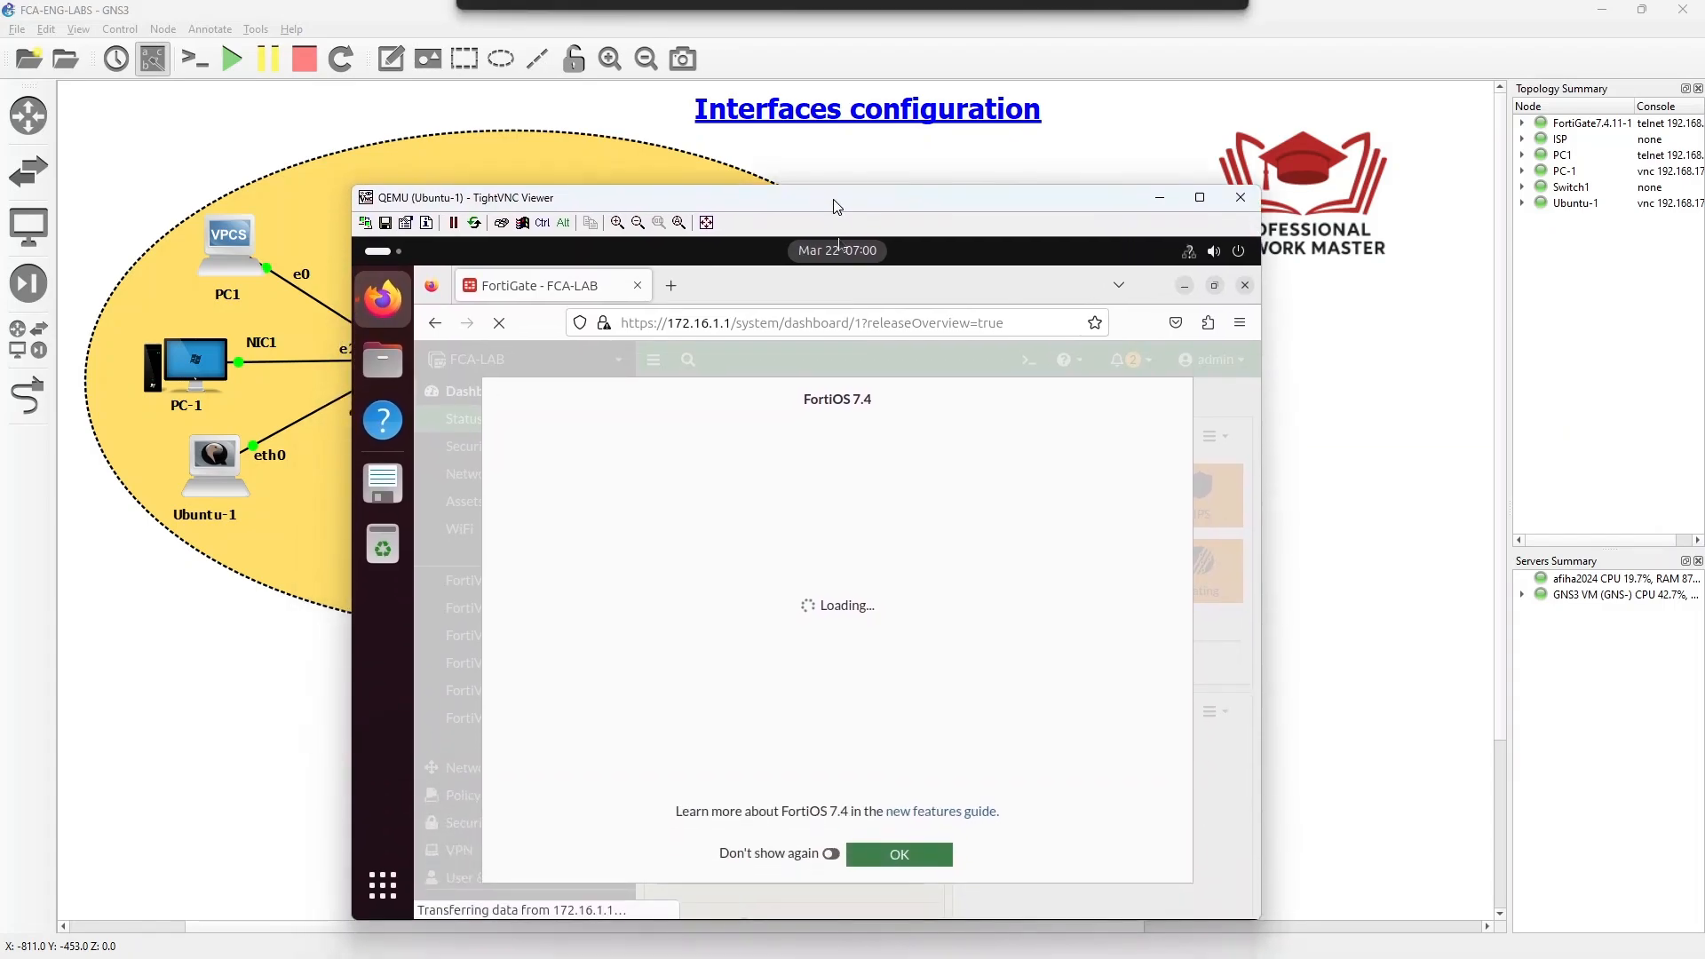
pyautogui.click(942, 859)
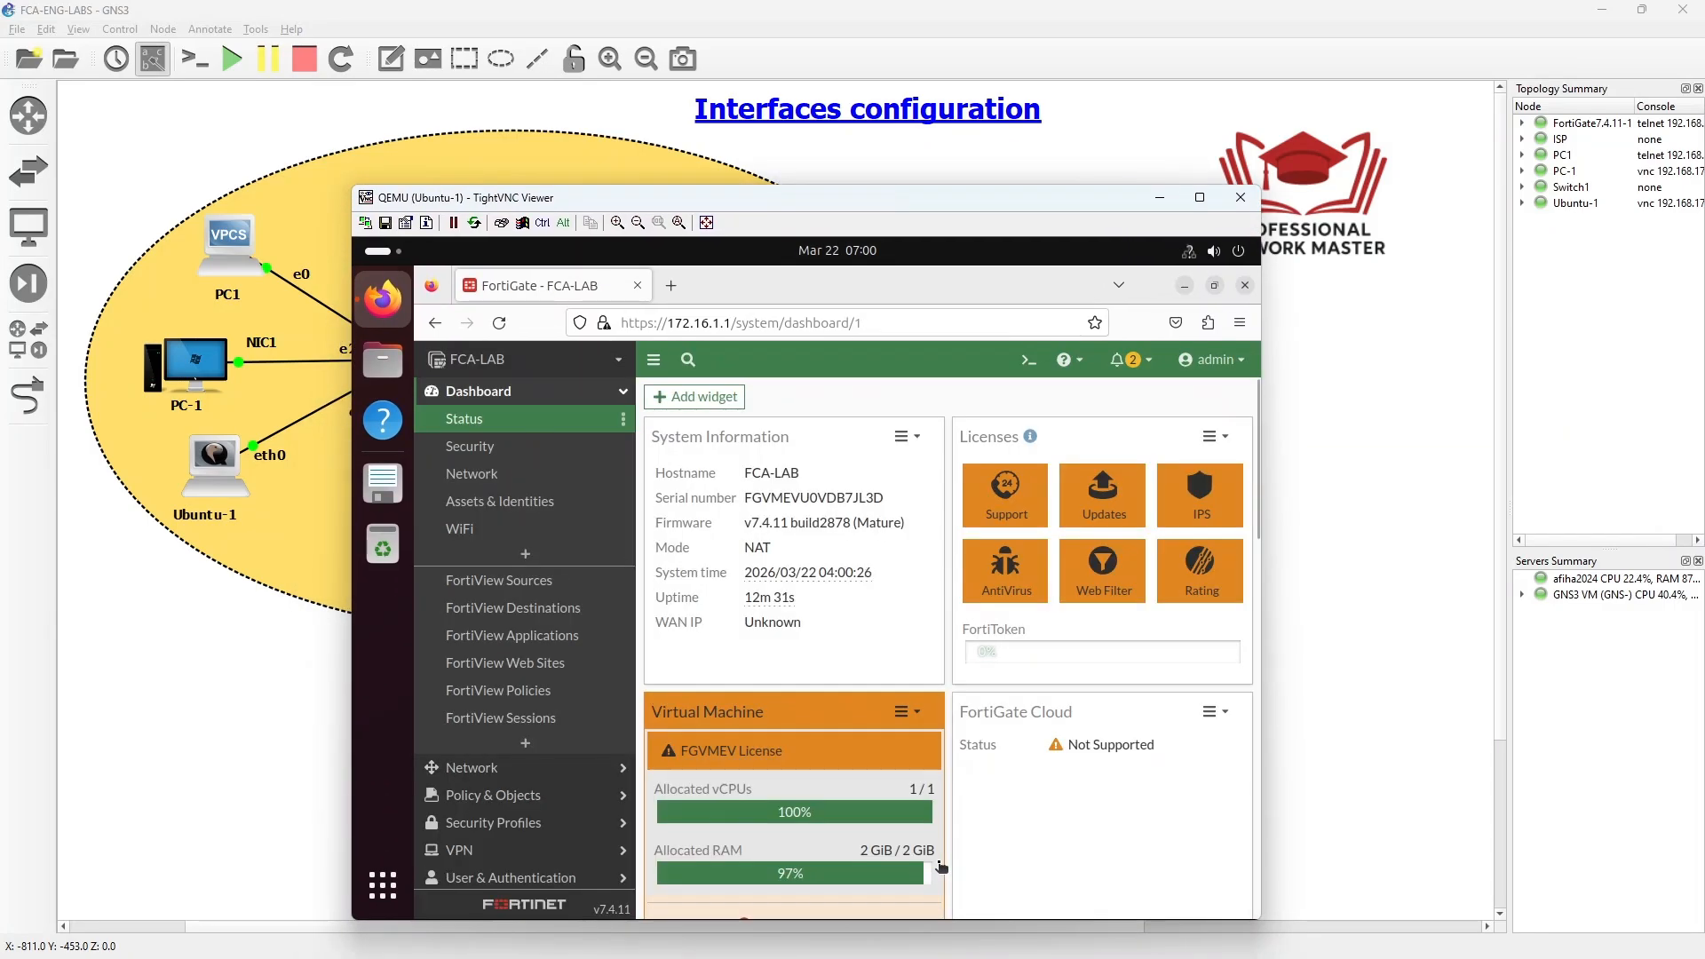
pyautogui.click(670, 285)
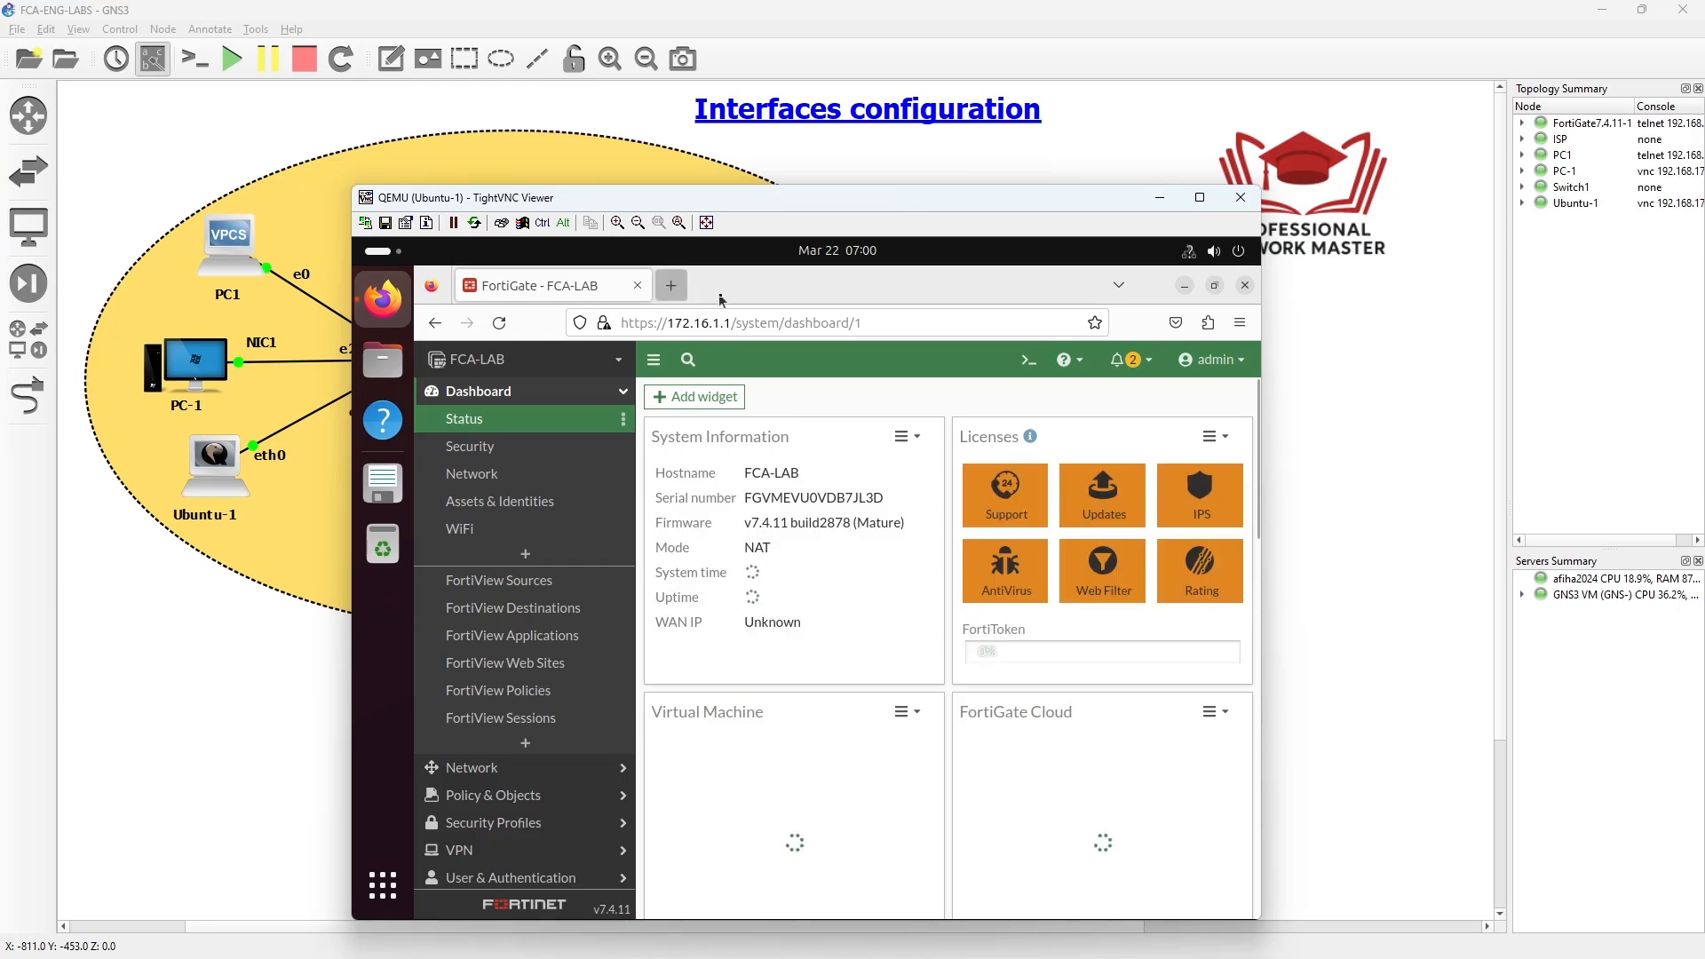
pyautogui.click(902, 738)
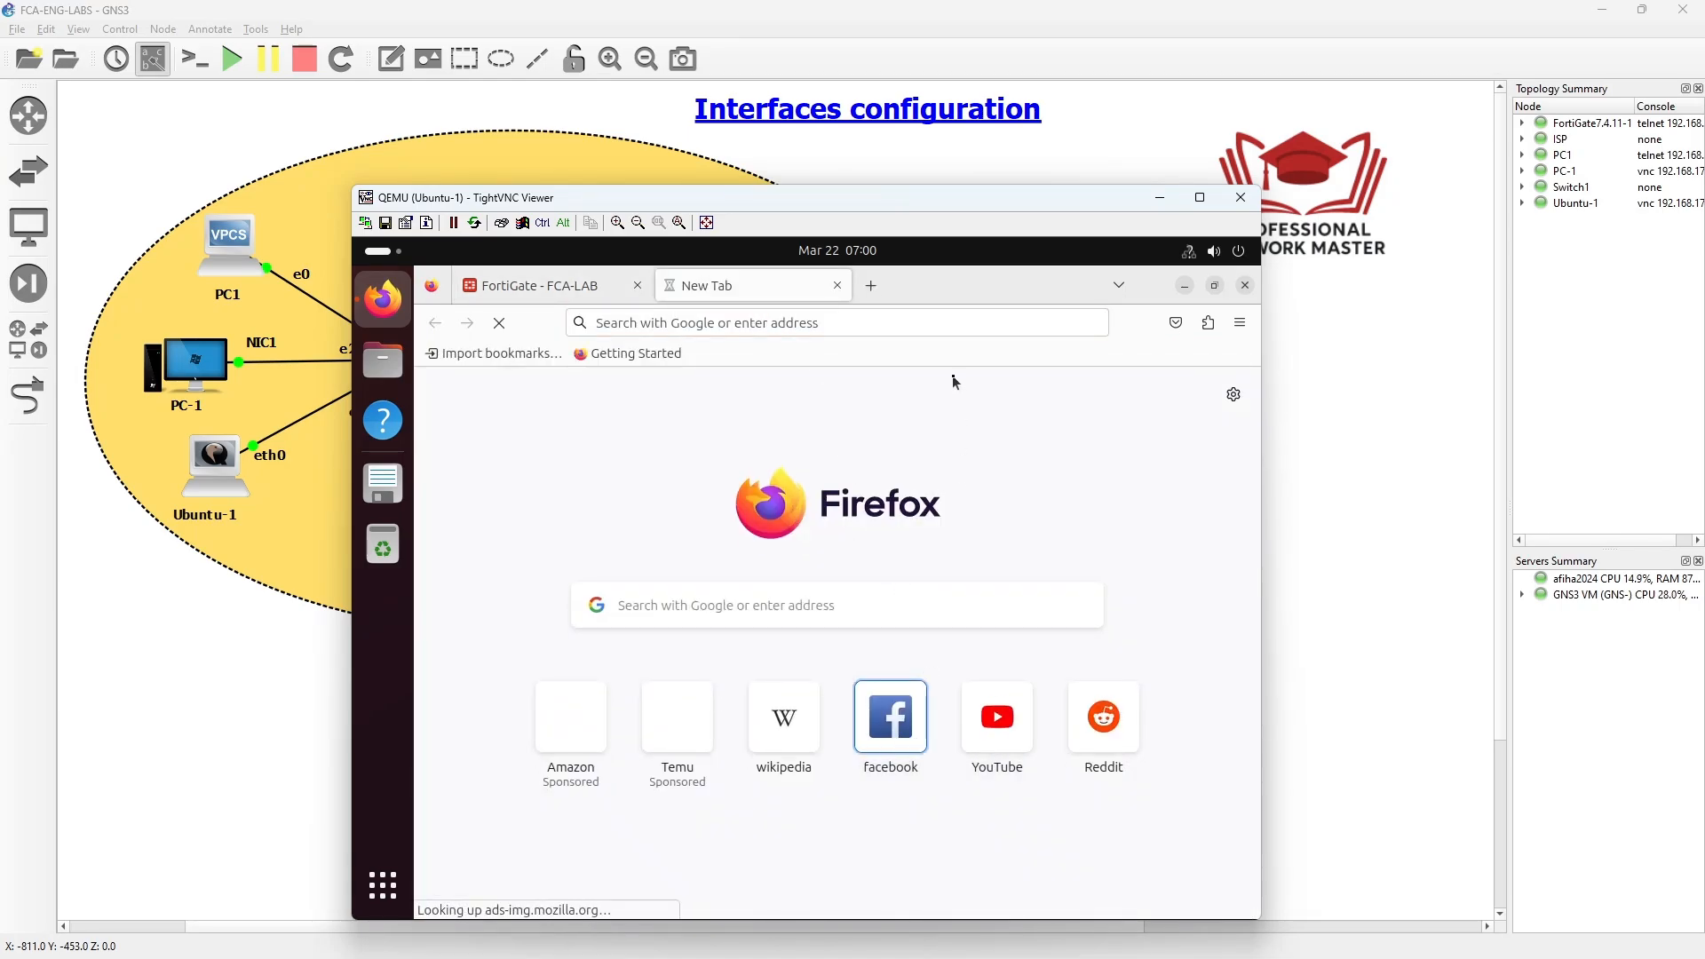